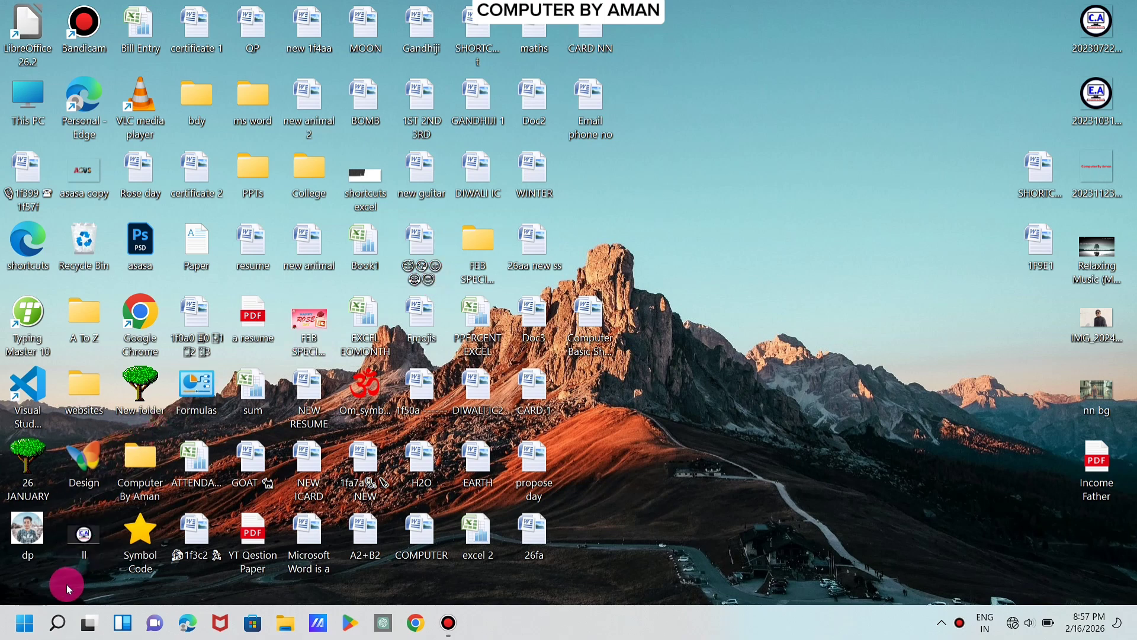
Search the computer for excel and open Microsoft Office Excel 2007 with a blank workbook
click(22, 631)
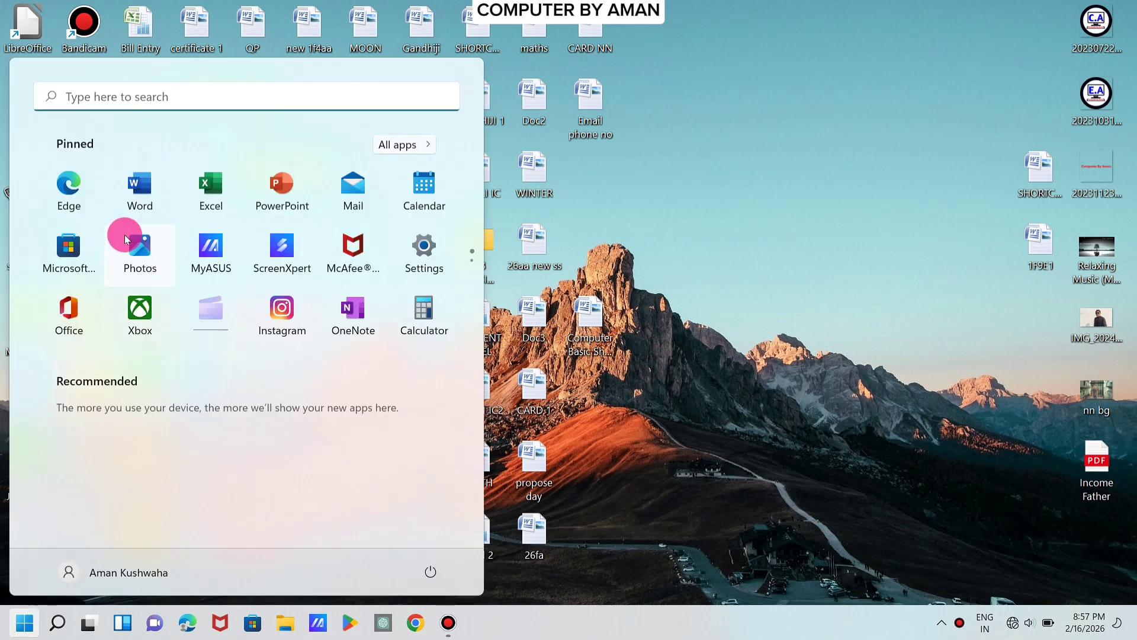
click(120, 97)
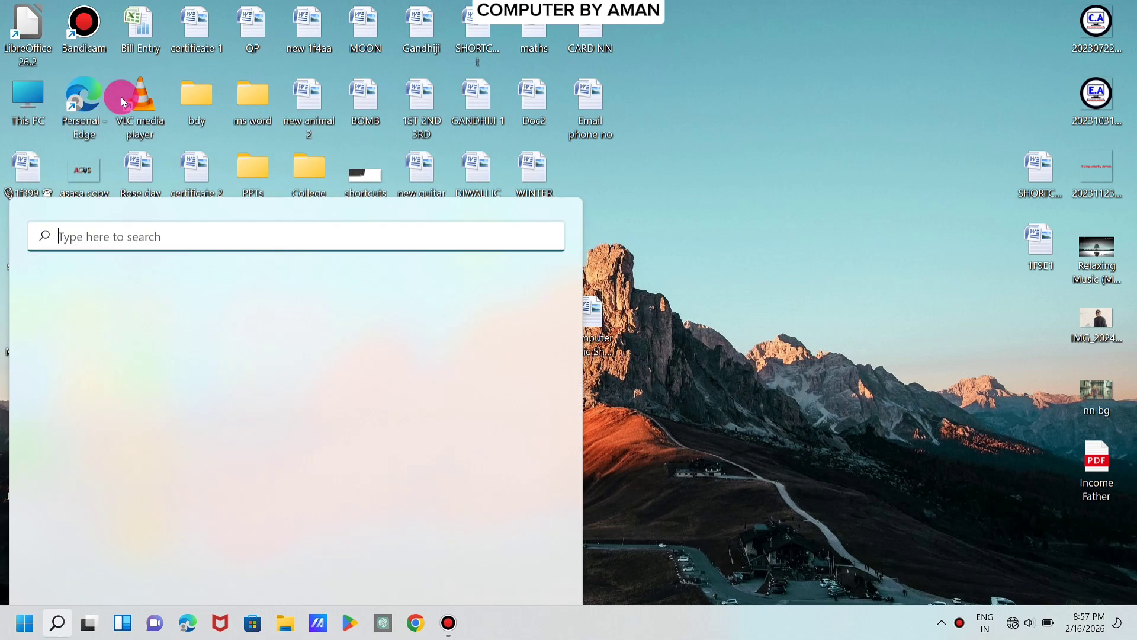
text(excel)
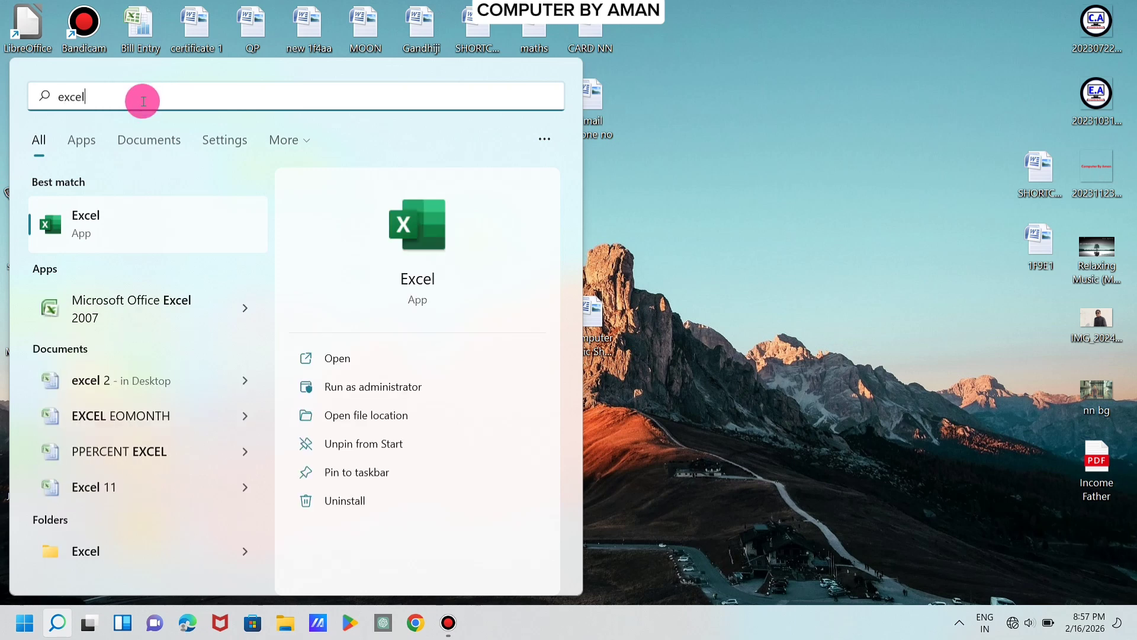
click(141, 304)
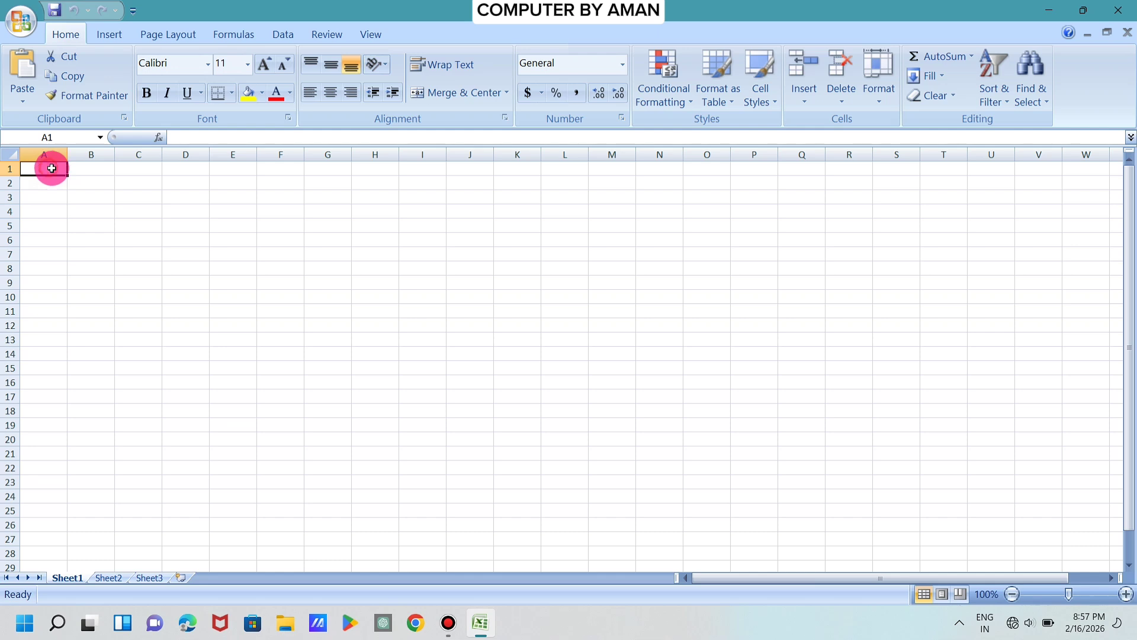
Zoom the blank worksheet in to 180%
drag(51, 170, 440, 252)
click(427, 311)
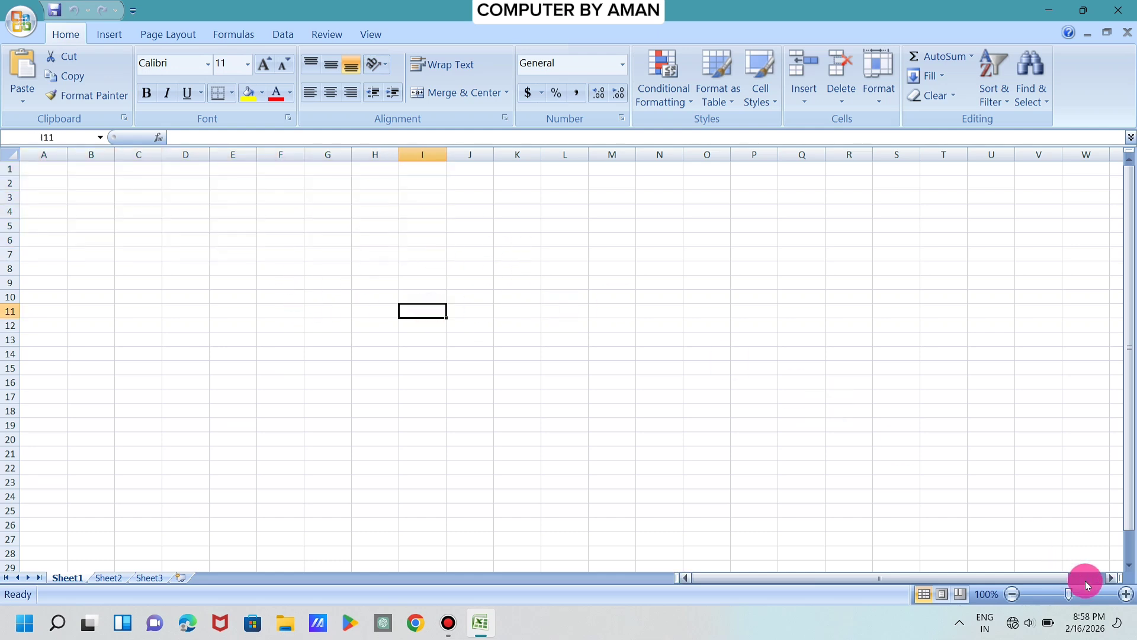
click(1123, 594)
click(1122, 594)
click(1124, 594)
click(1123, 594)
click(1124, 594)
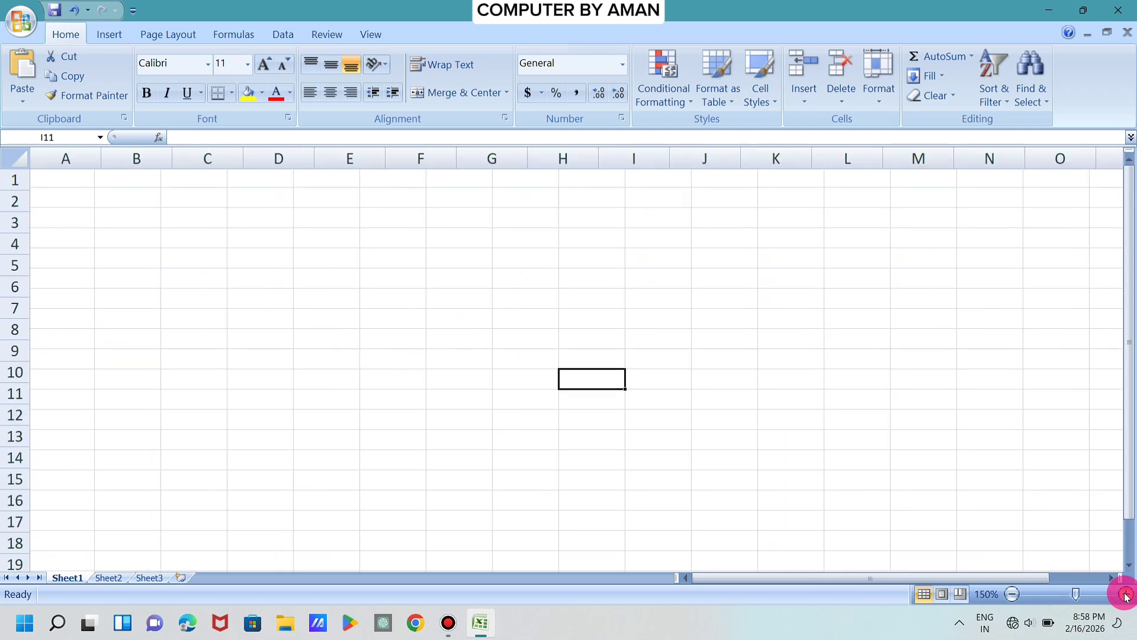
click(1124, 594)
click(1124, 595)
click(1124, 595)
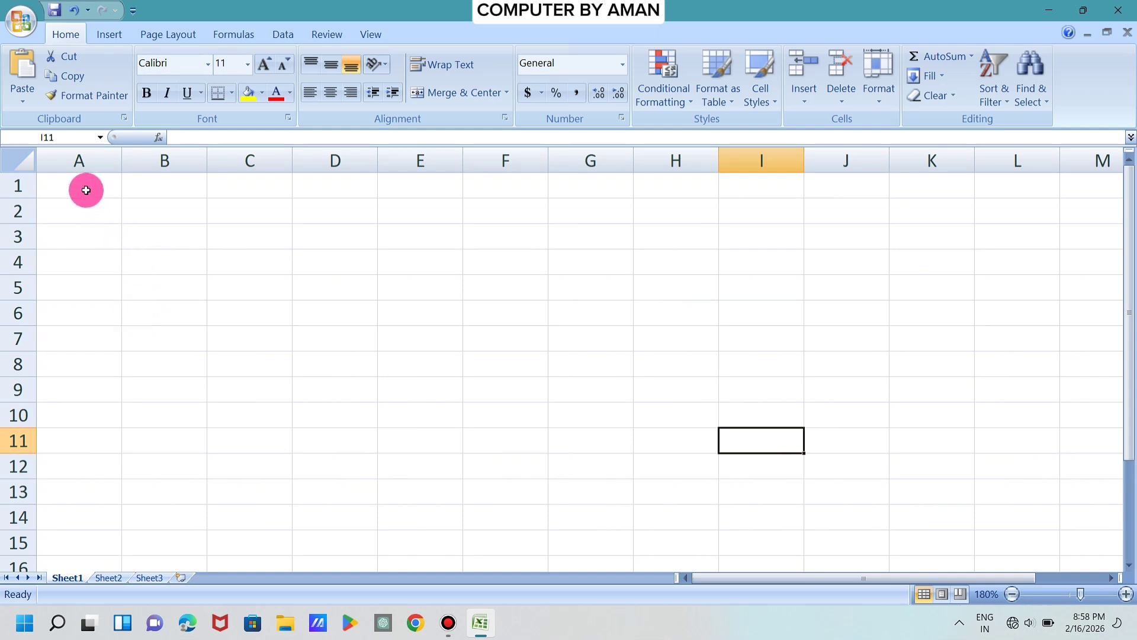
drag(86, 189, 586, 211)
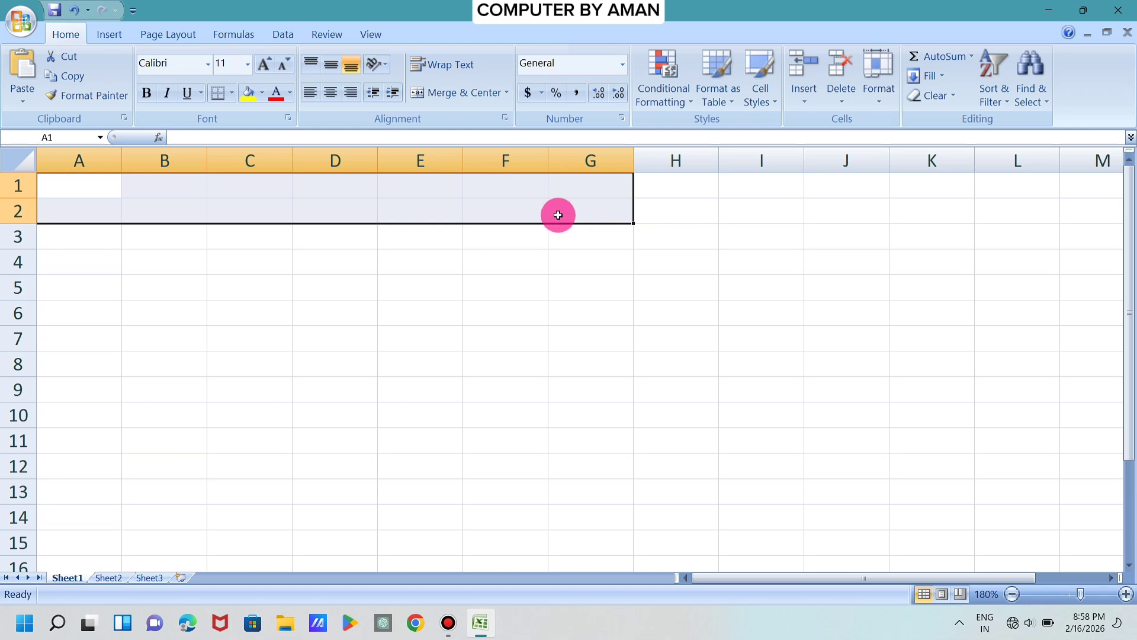
click(498, 258)
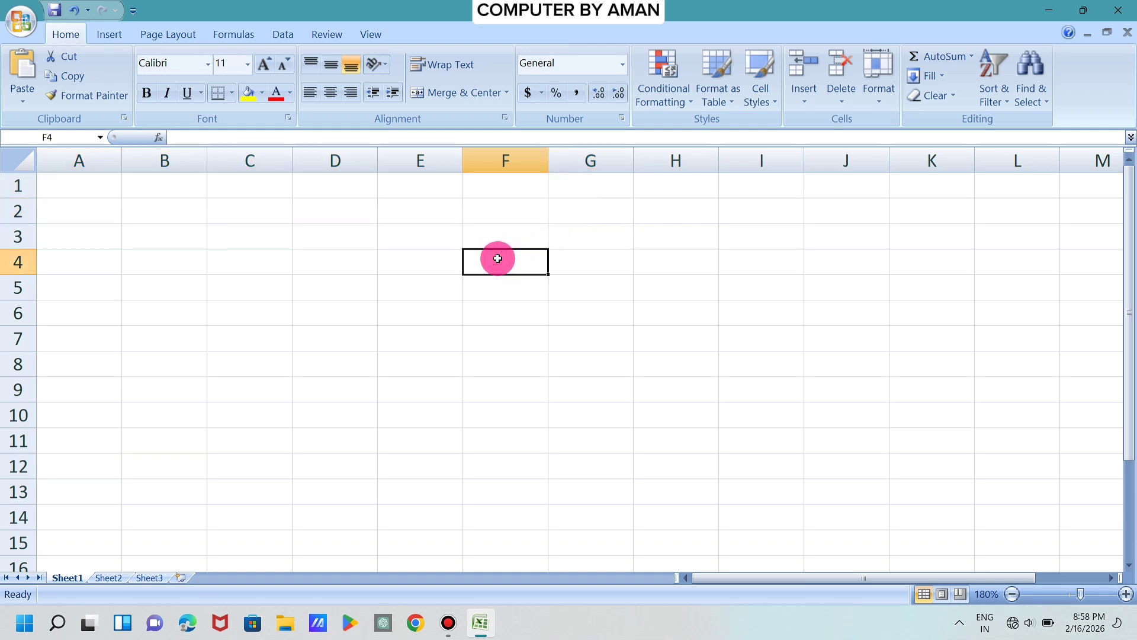
click(97, 186)
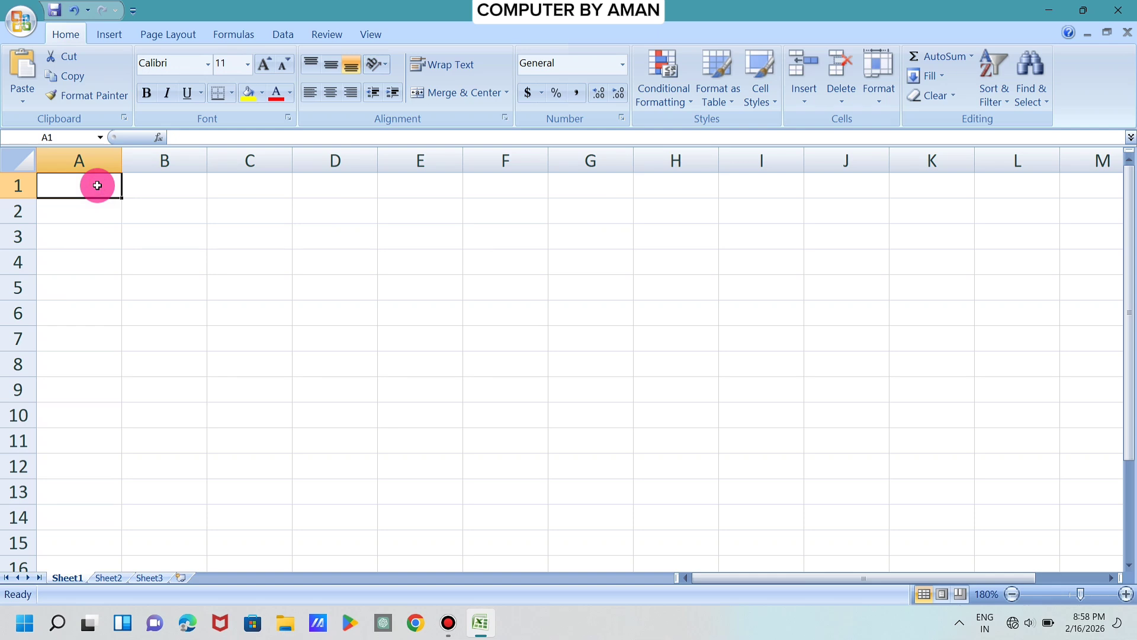
text(hfdhg)
click(148, 186)
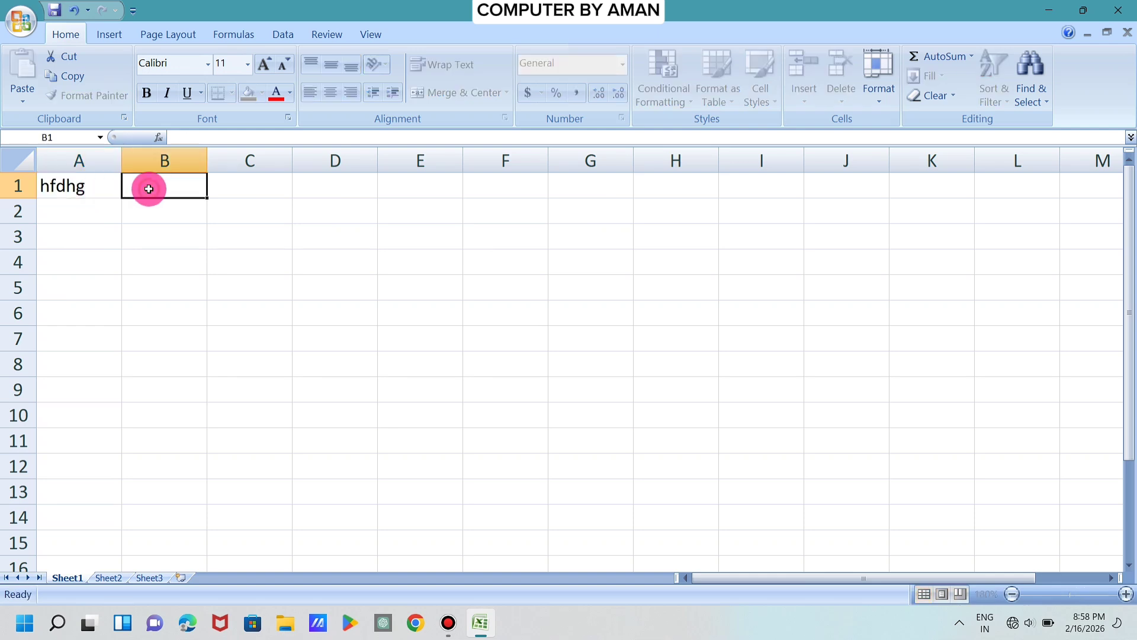
text(ufyu)
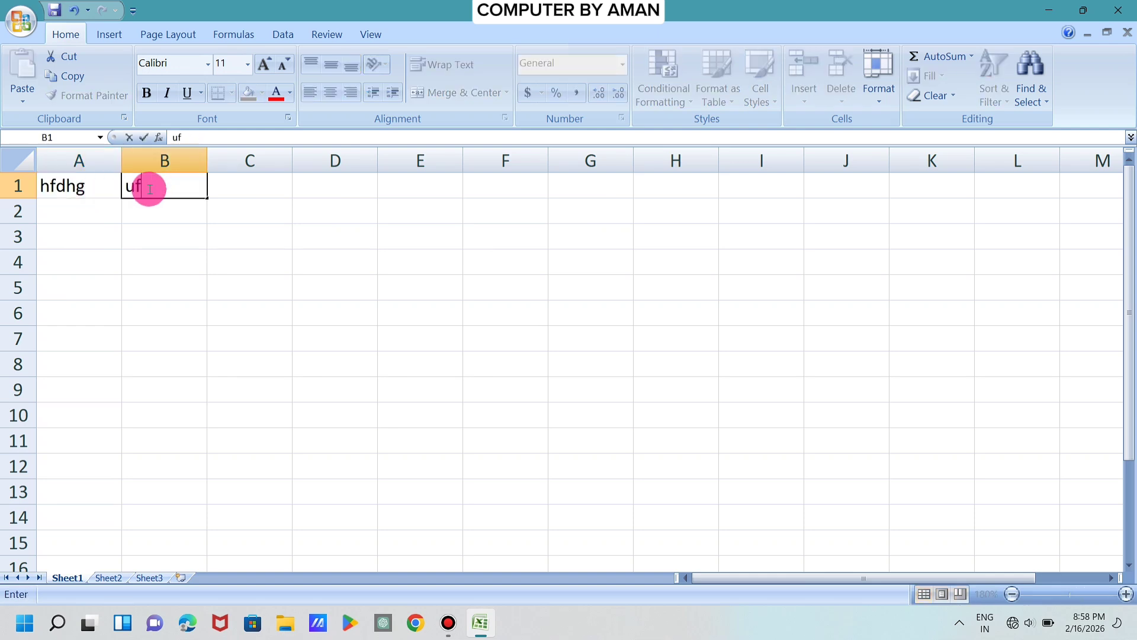
key(Left)
key(BackSpace)
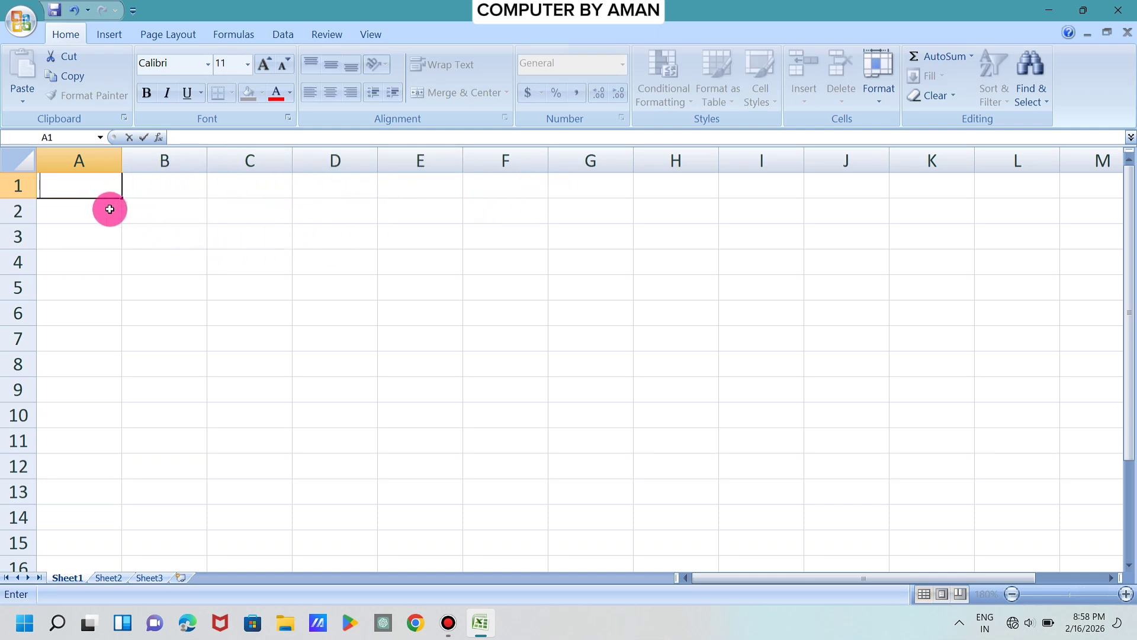
click(382, 230)
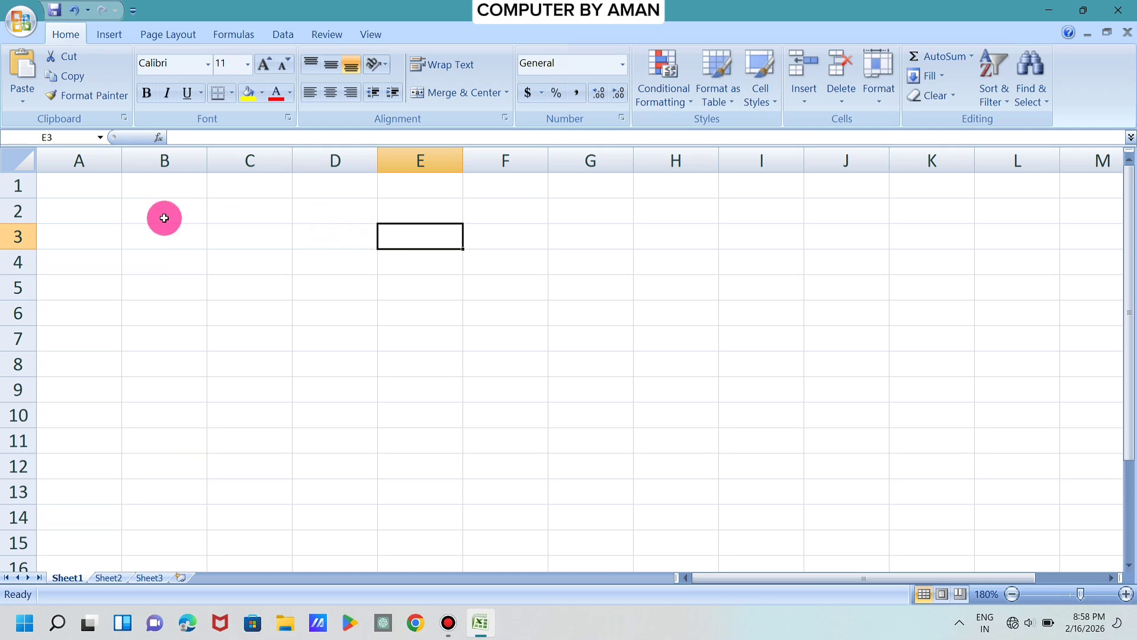
Merge and center cells A1:G1 and enter the title STUDENT DETAILS in the merged cell
drag(89, 188, 565, 178)
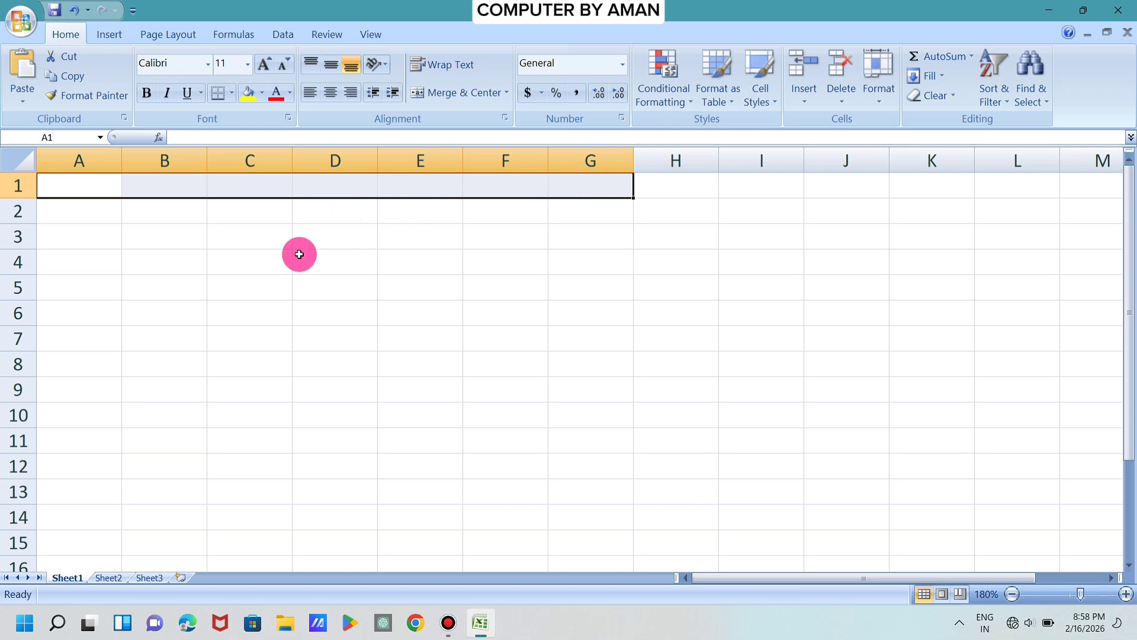
click(465, 93)
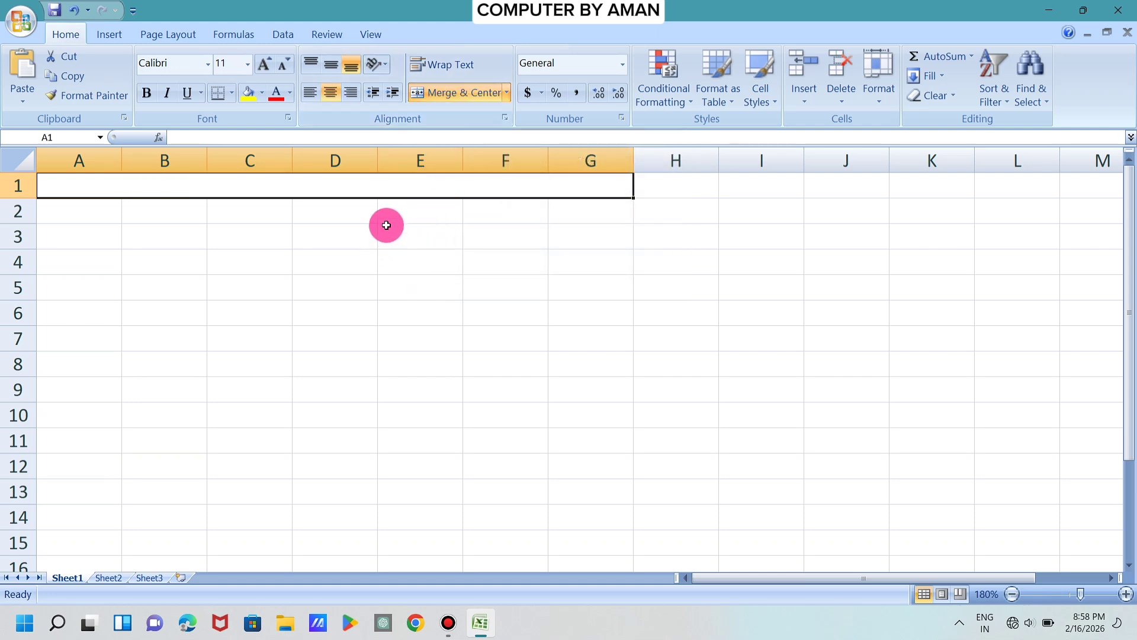
click(156, 238)
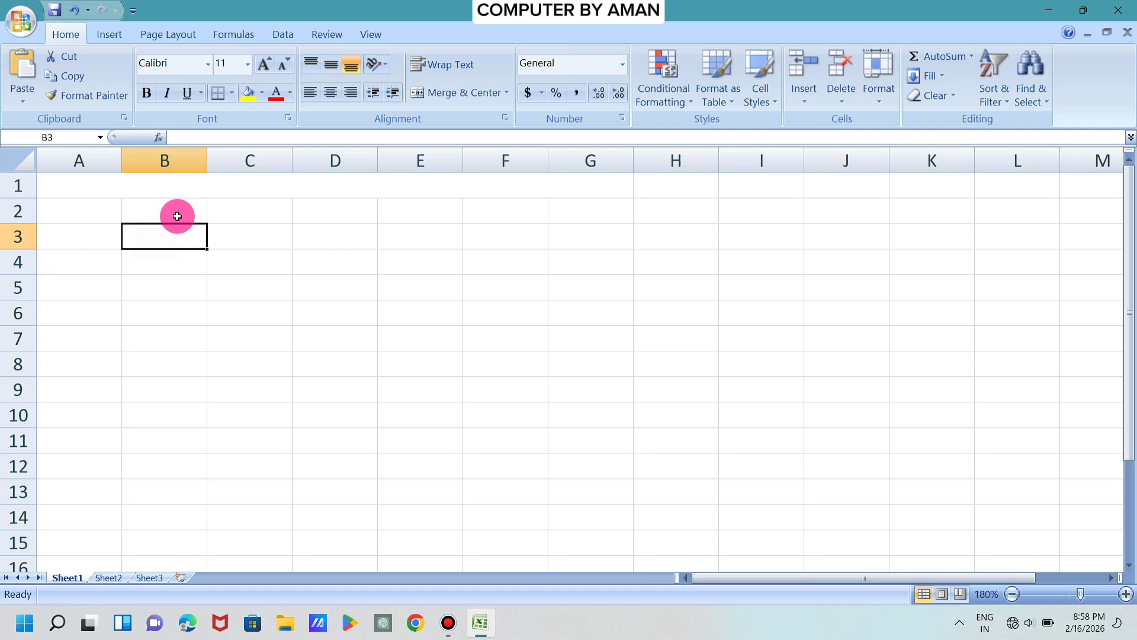
click(209, 191)
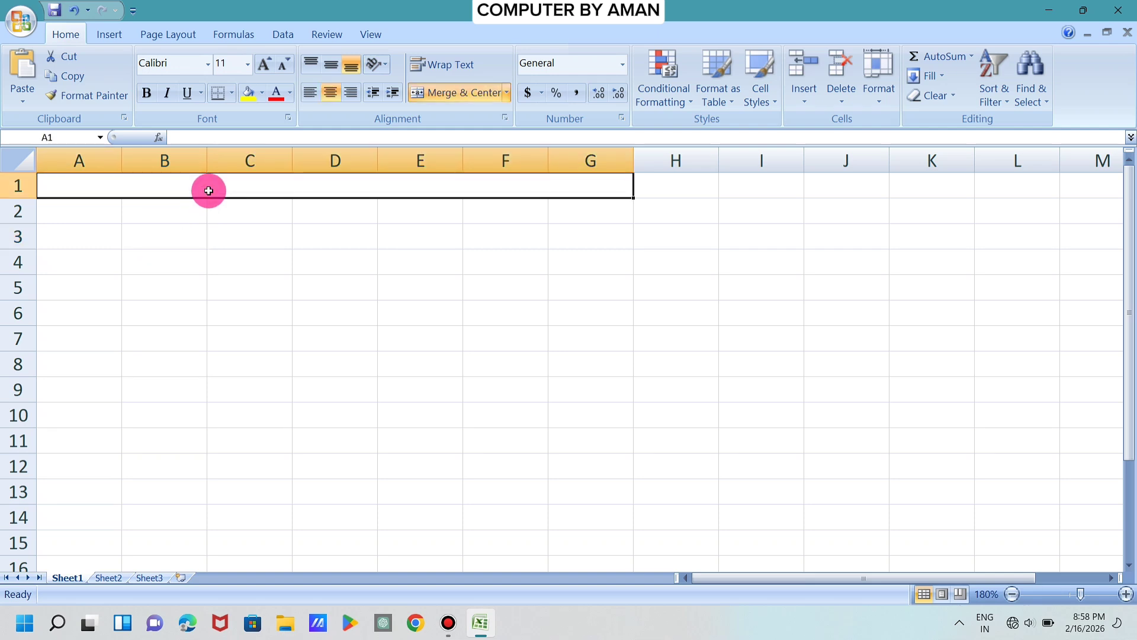
text(STUDENT DETAILS)
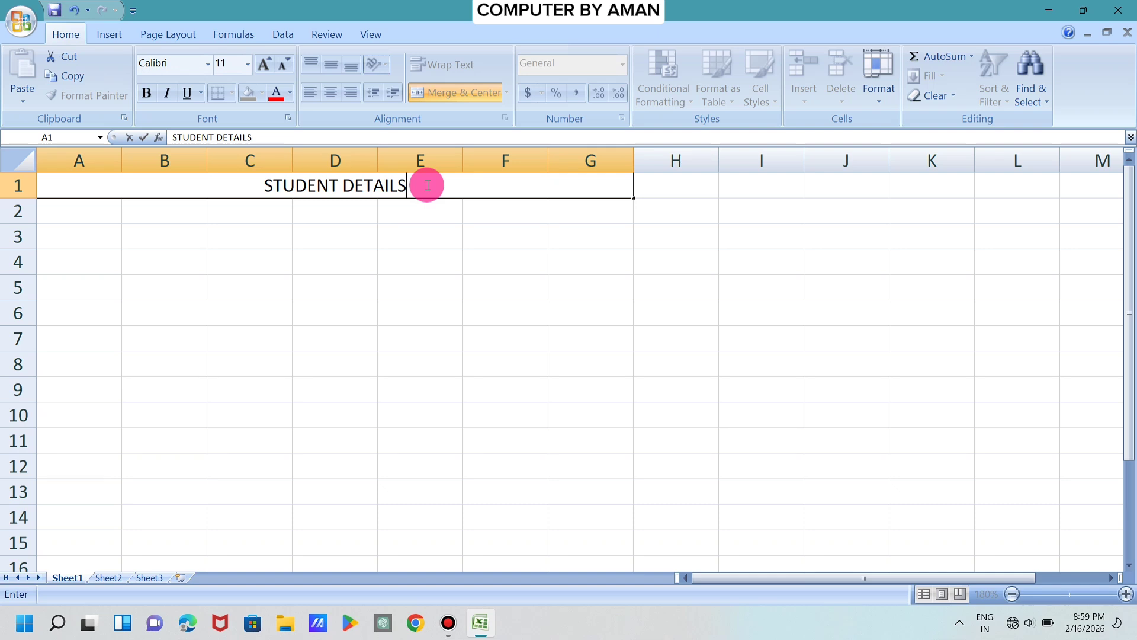
click(416, 221)
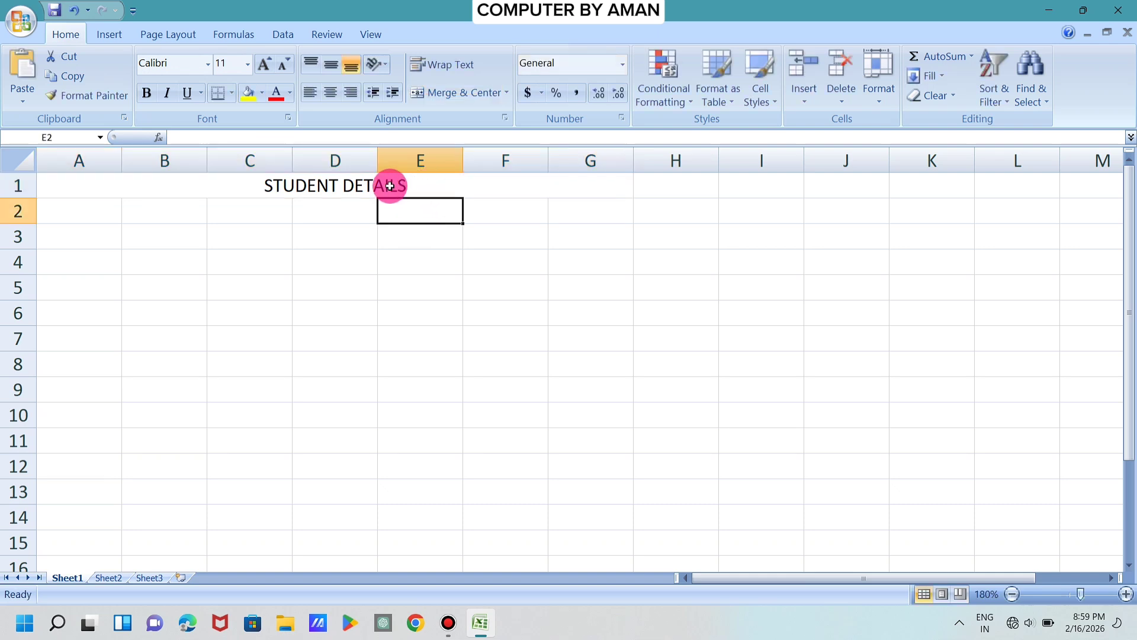
Make the STUDENT DETAILS title bold and increase its font size to 16
click(390, 186)
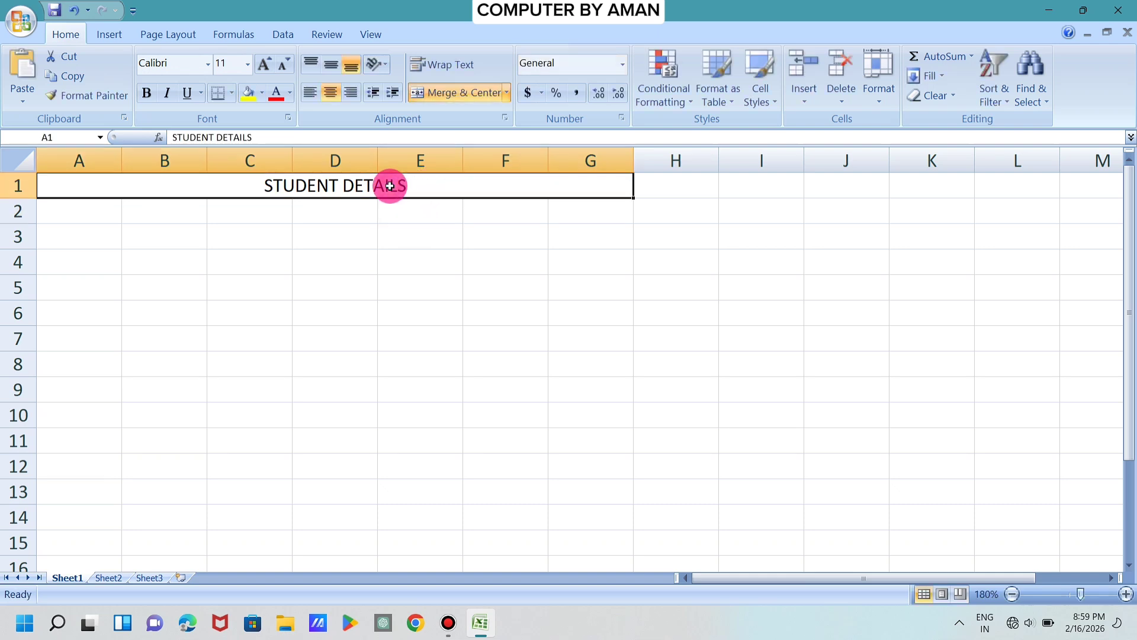
click(148, 93)
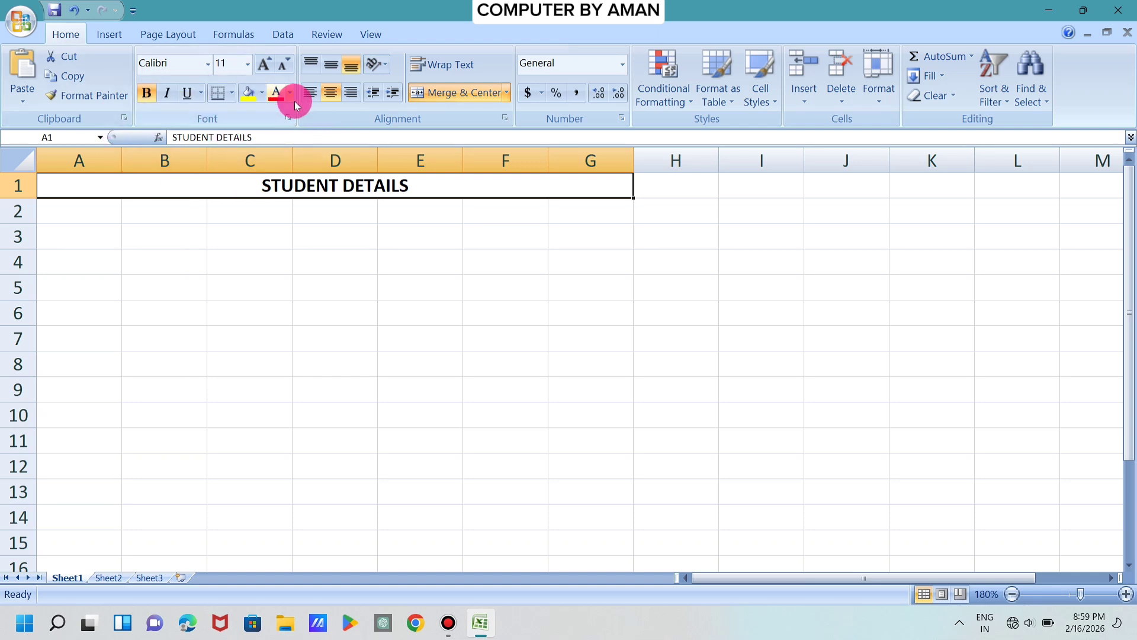
click(266, 66)
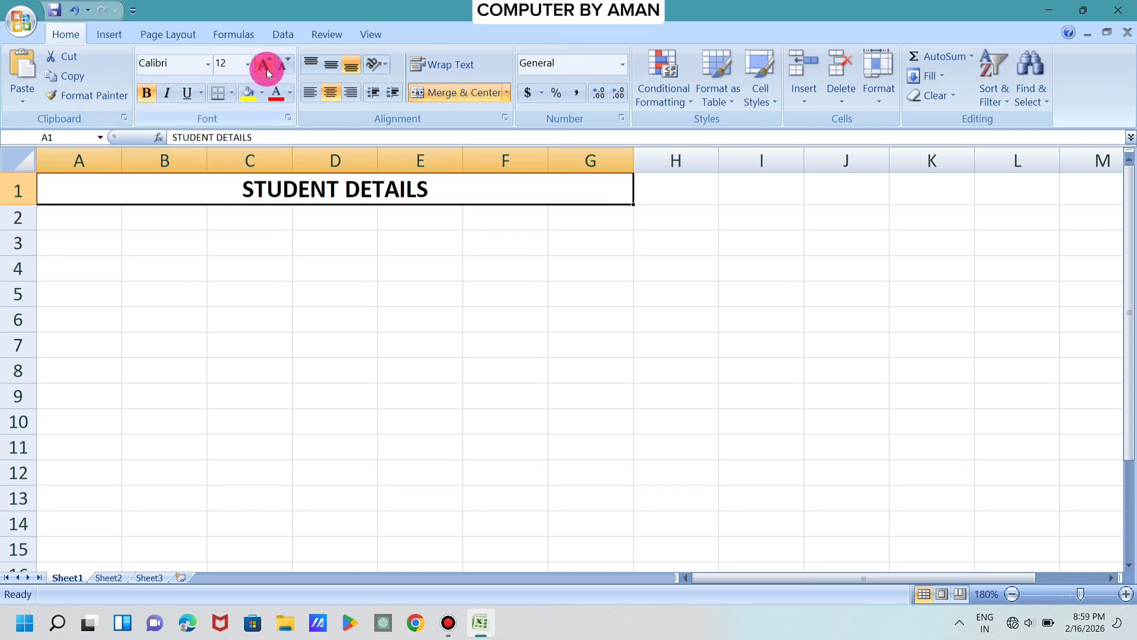
click(266, 73)
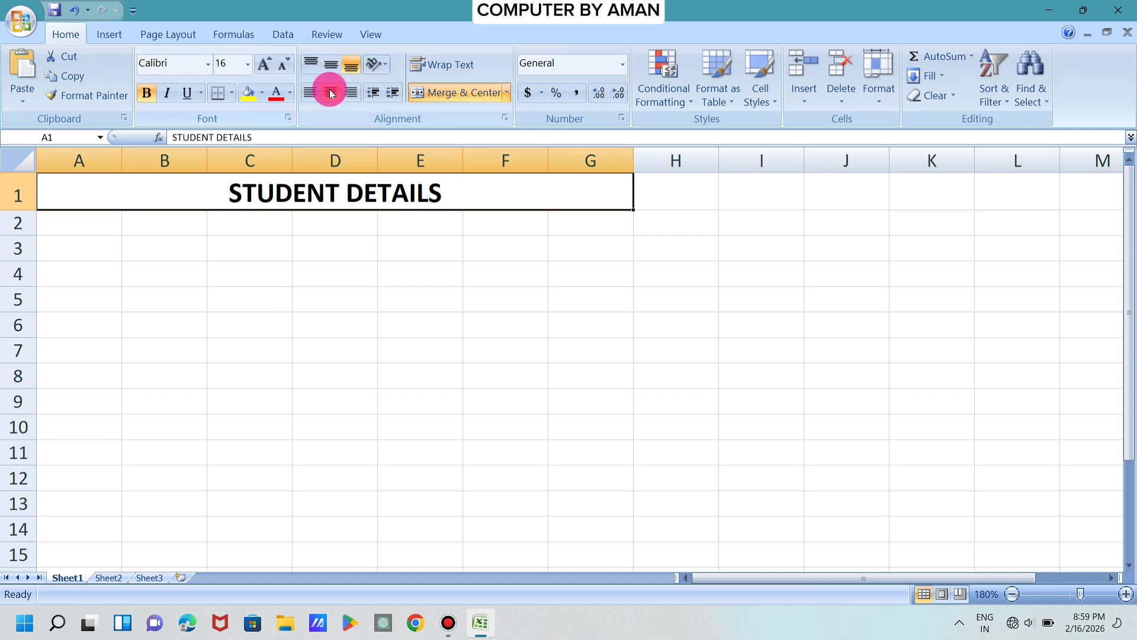
click(250, 65)
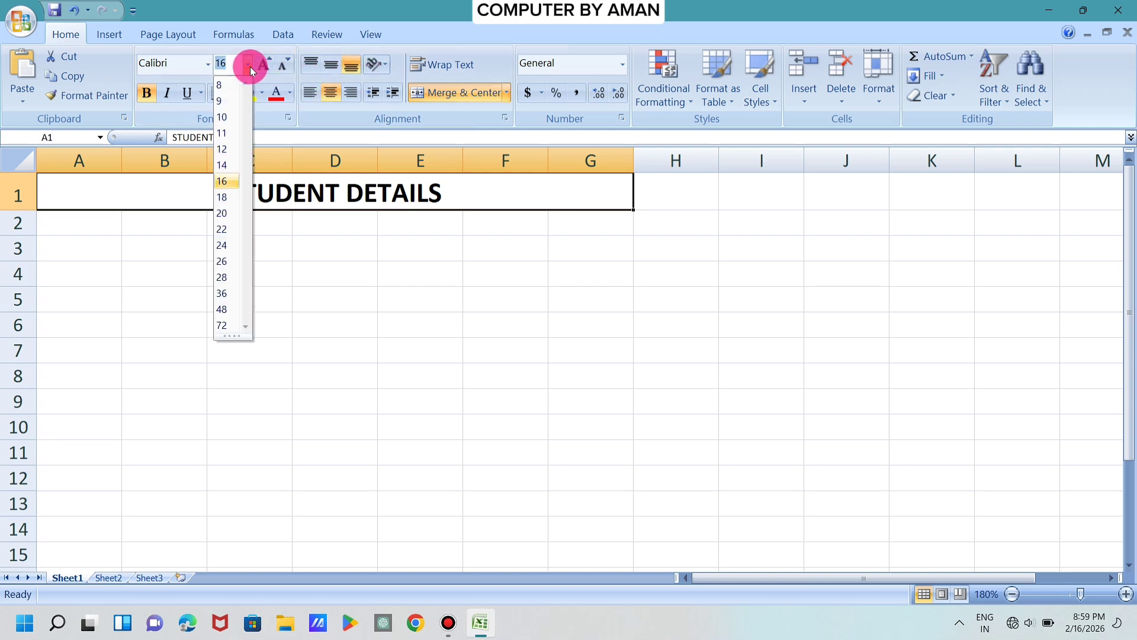
click(209, 66)
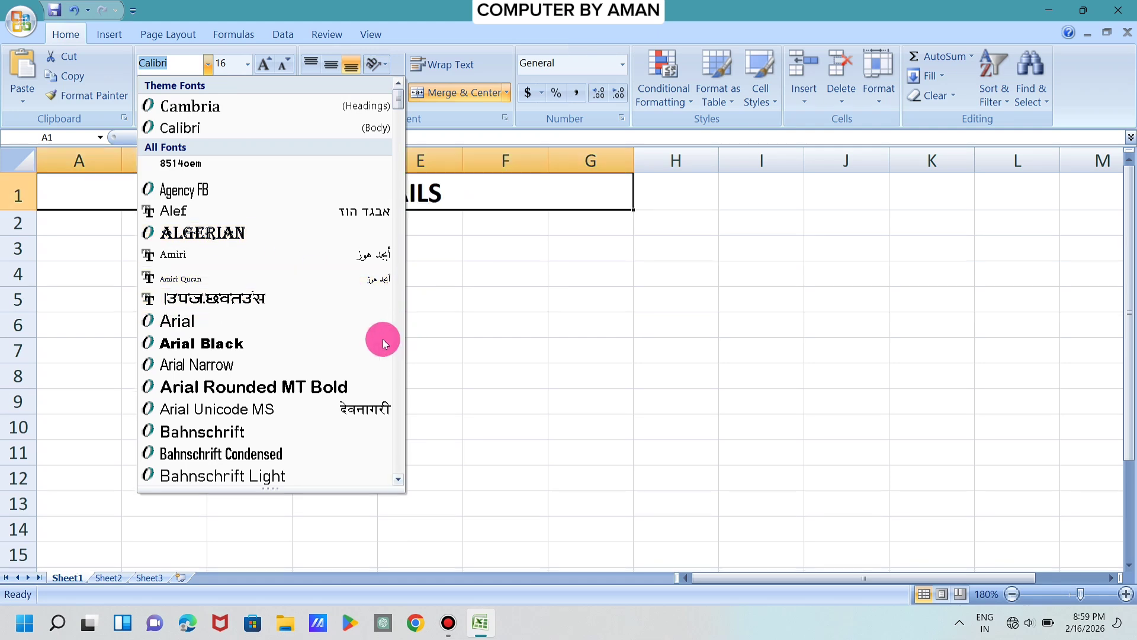
click(580, 278)
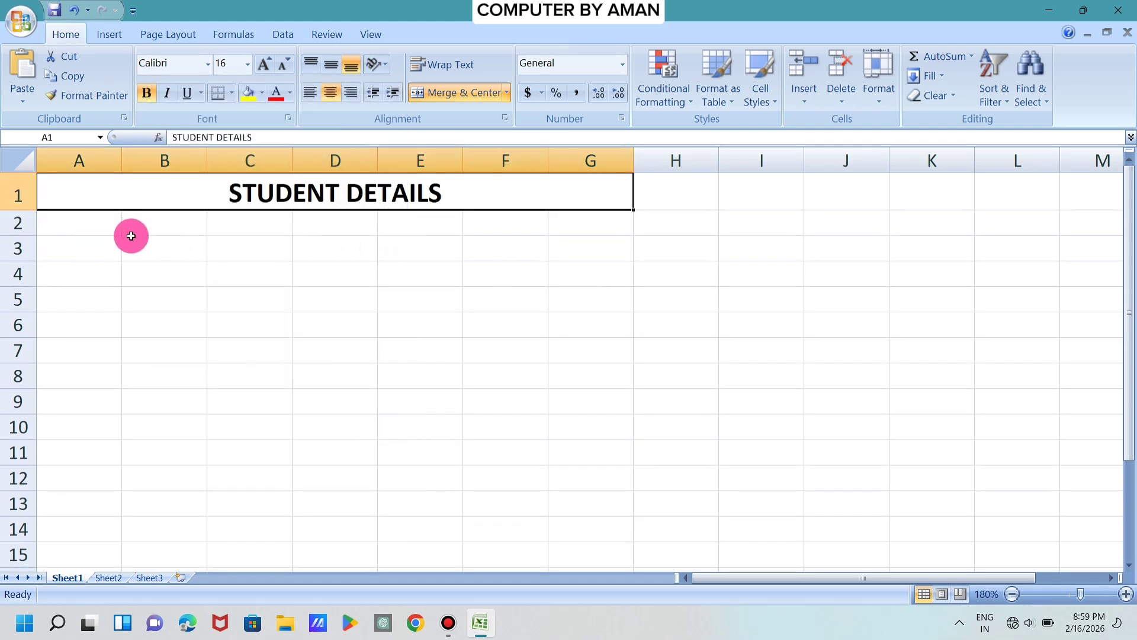
Merge and center cells A2:A3 and enter the column heading S.N in the merged cell
click(78, 224)
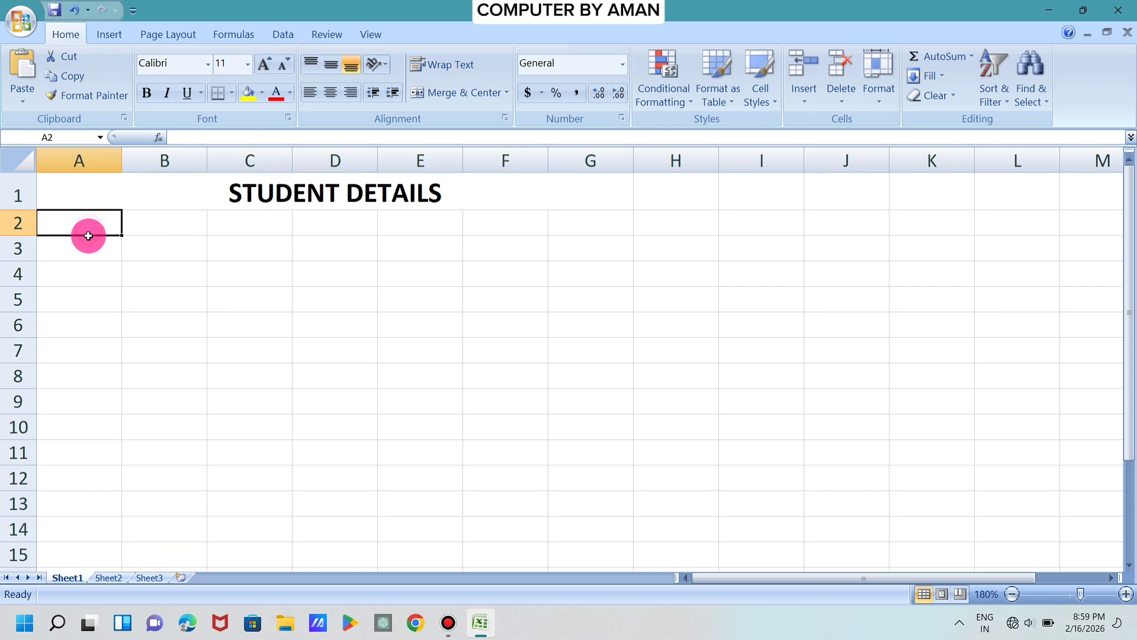
drag(89, 236, 87, 248)
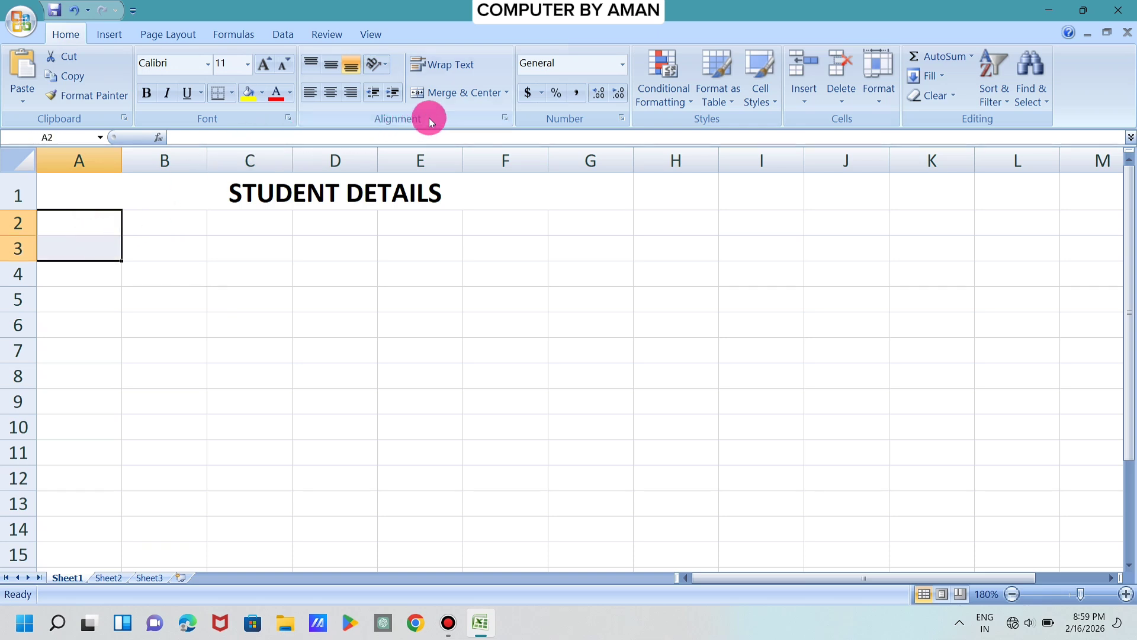
click(451, 95)
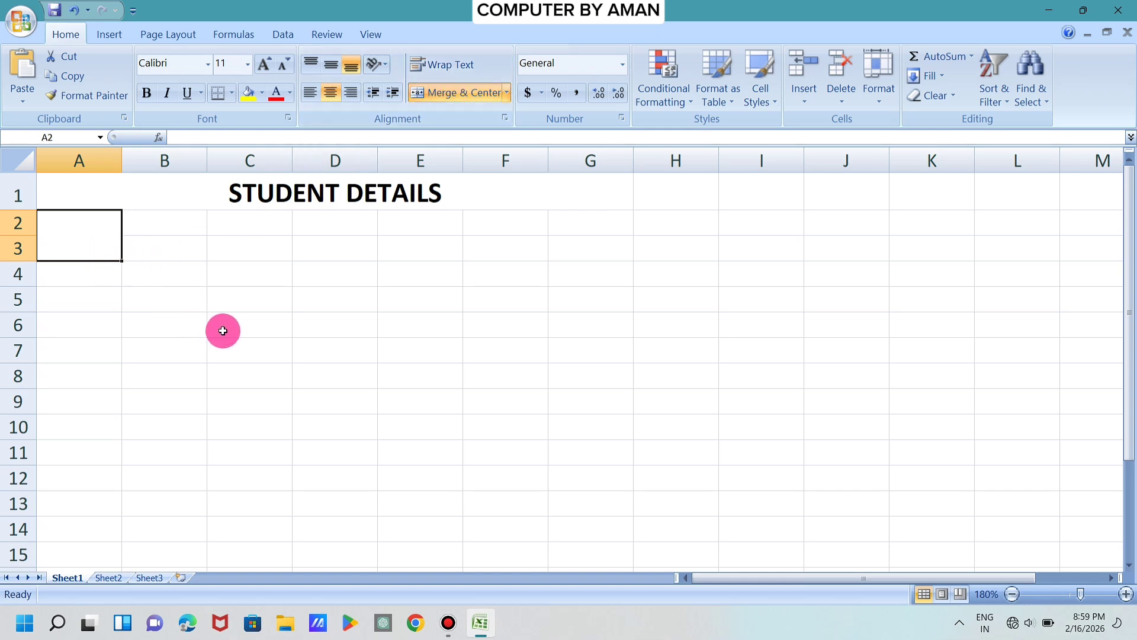
text(s)
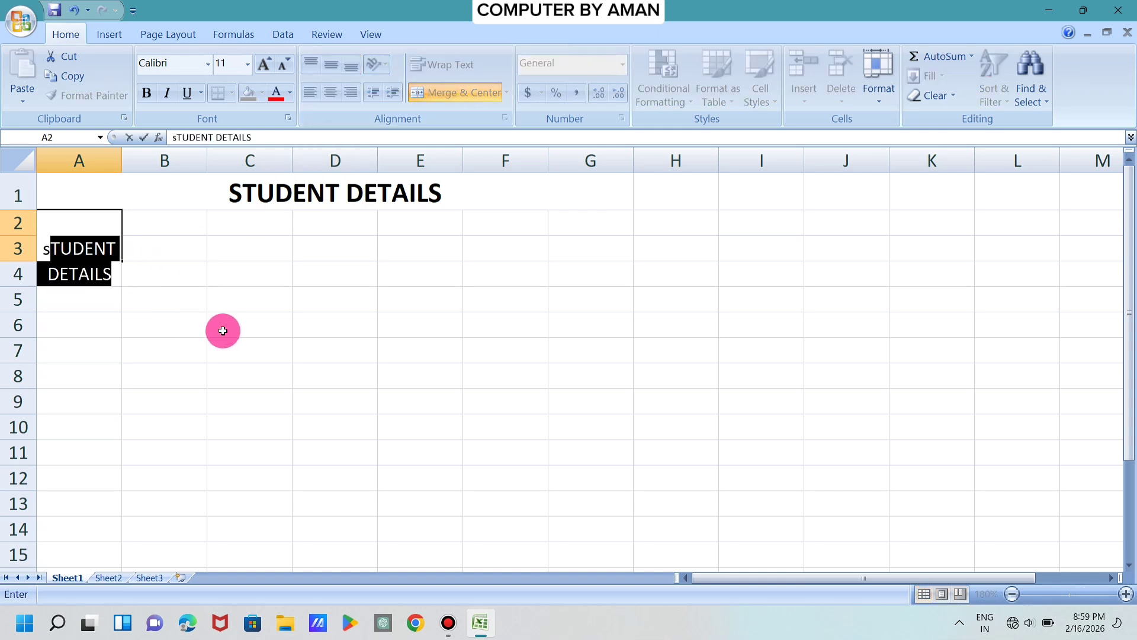
key(BackSpace)
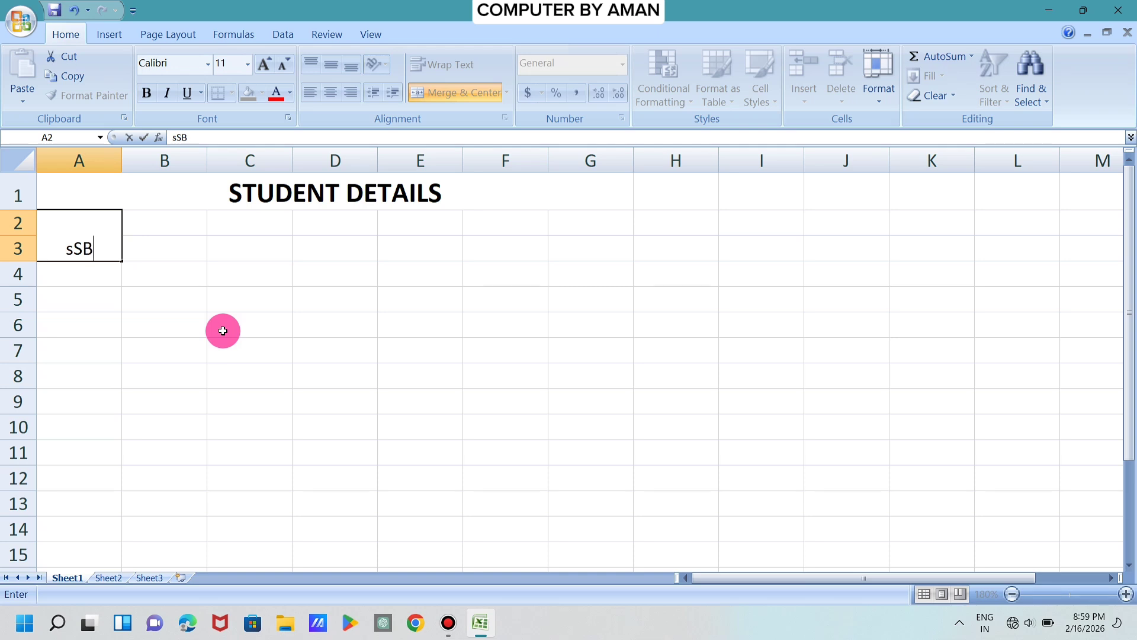
key(BackSpace)
text(S)
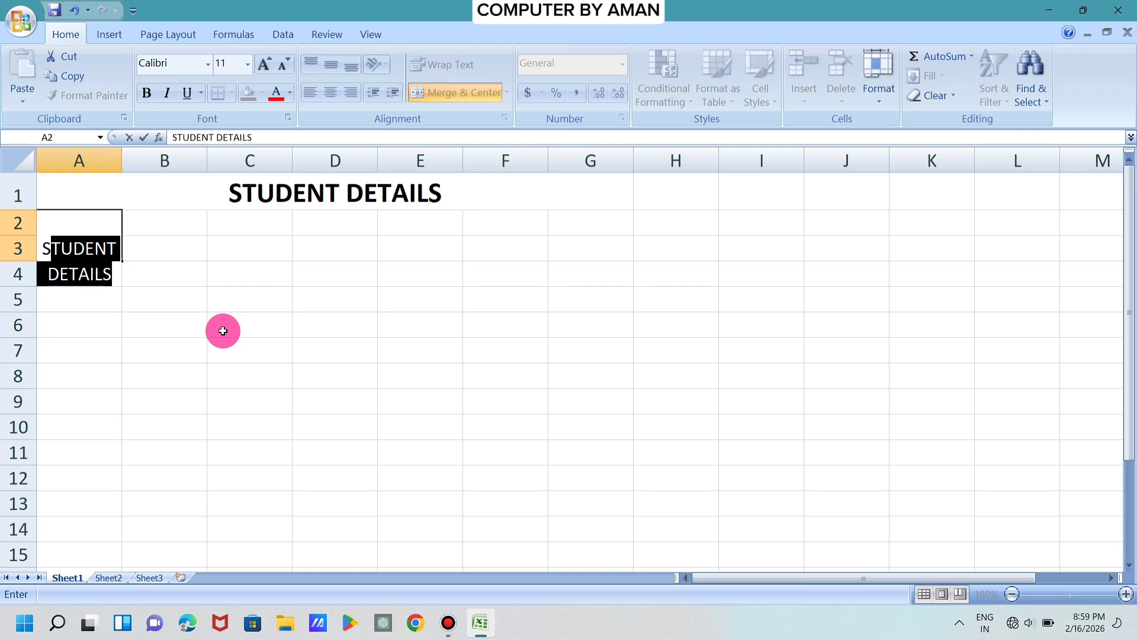
text(.N)
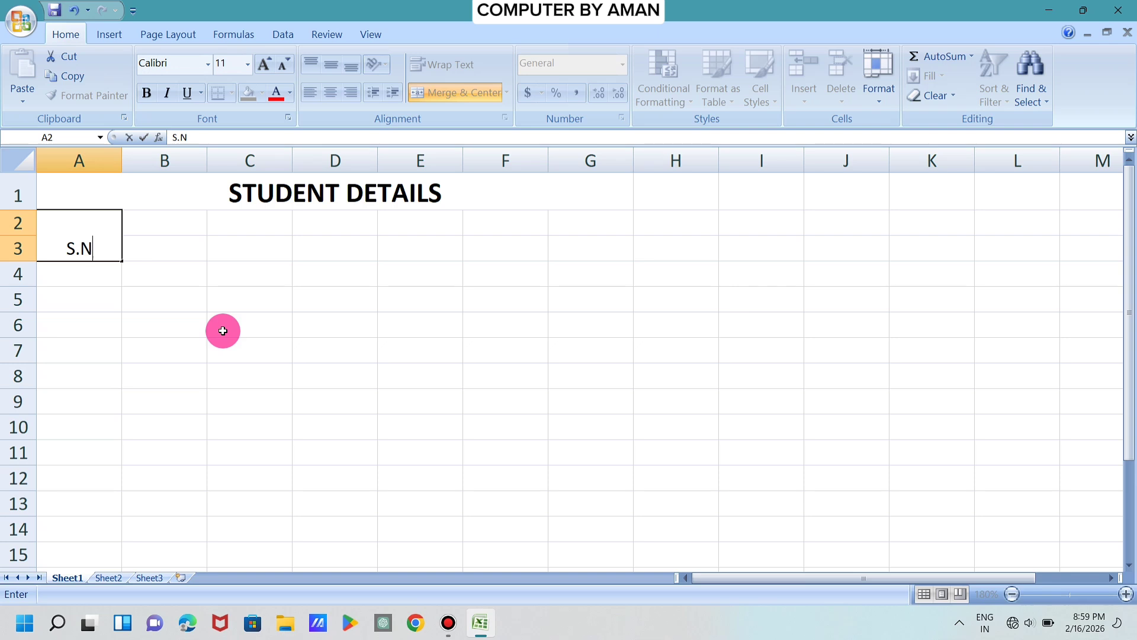
click(238, 277)
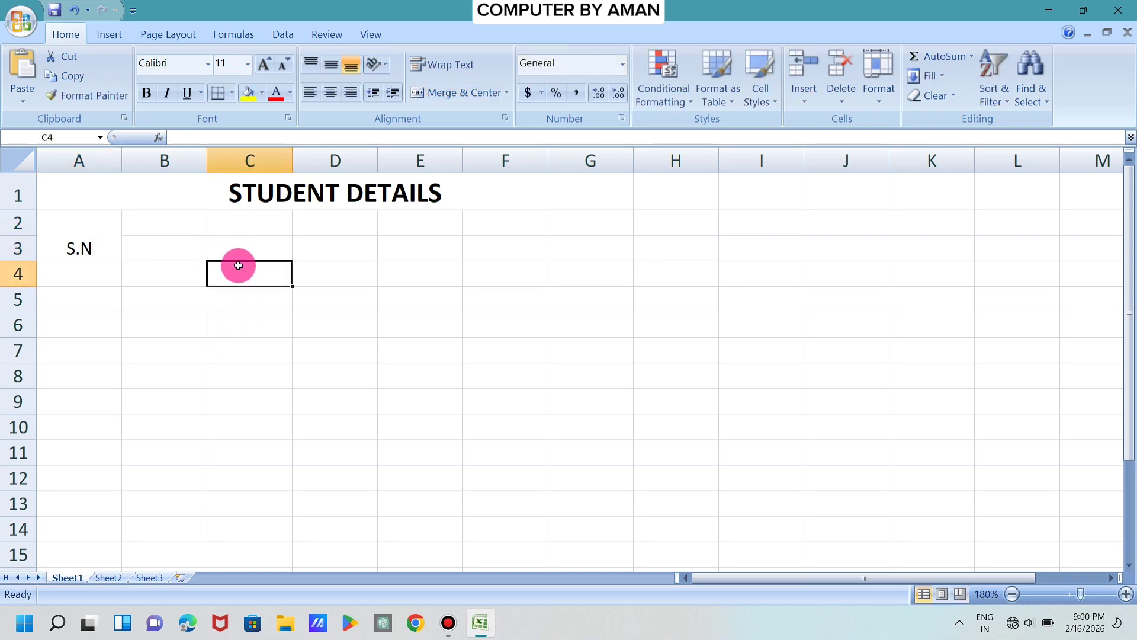
Middle-align the S.N heading vertically within the merged cell A2:A3
drag(90, 229, 89, 244)
key(alt+h)
key(m)
key(c)
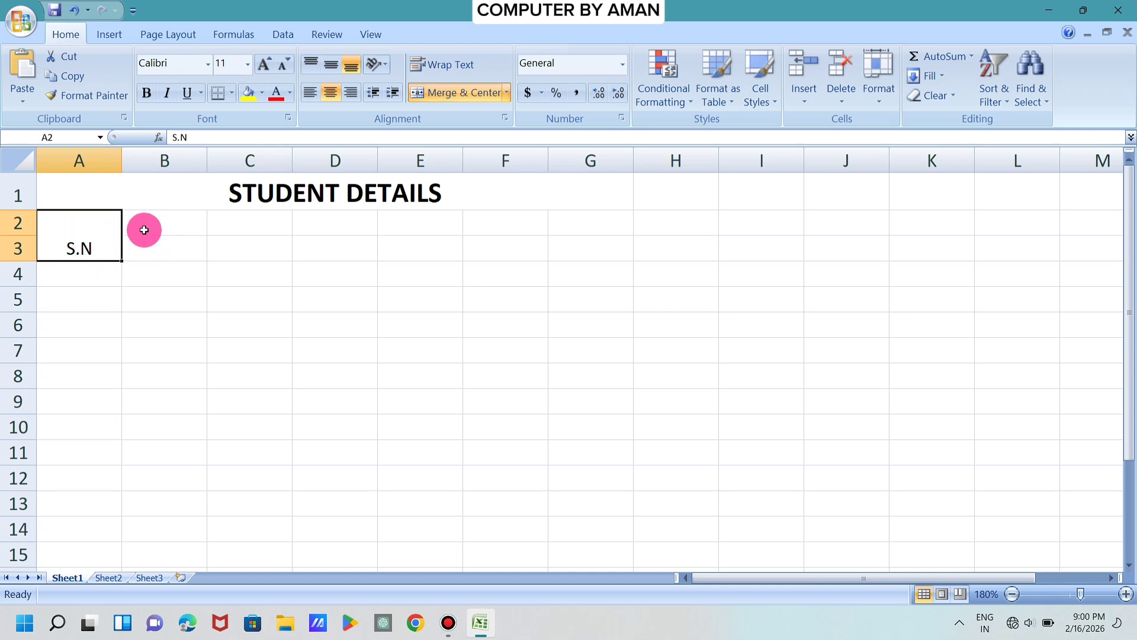
click(331, 70)
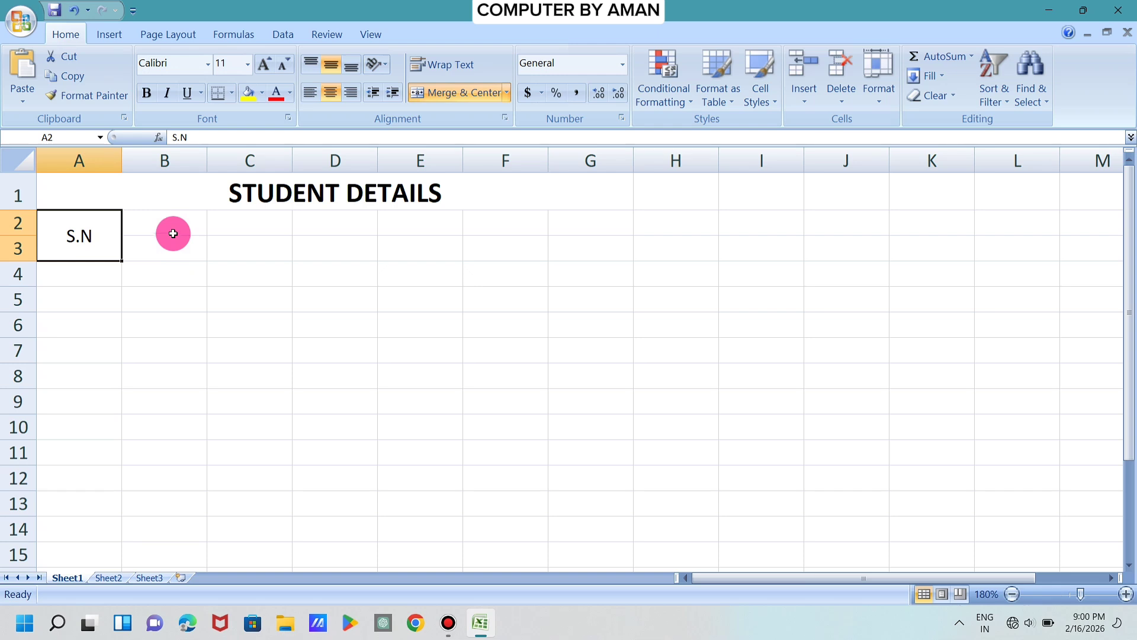
Merge and center cells B2:B3 and enter Student in the merged cell
drag(170, 227, 170, 248)
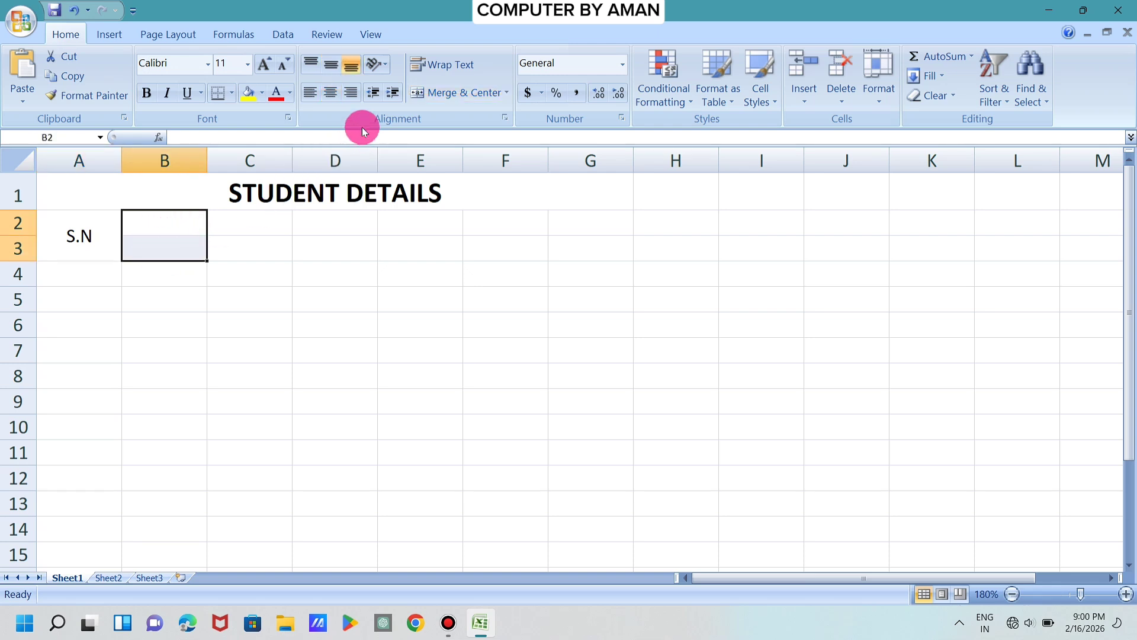
click(457, 91)
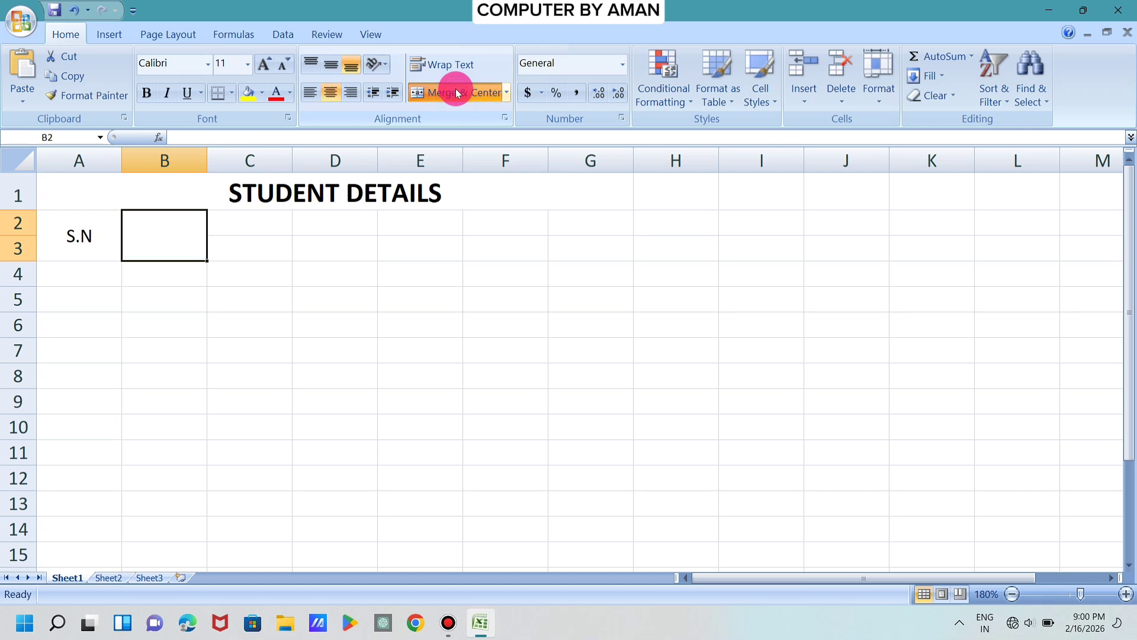
click(286, 253)
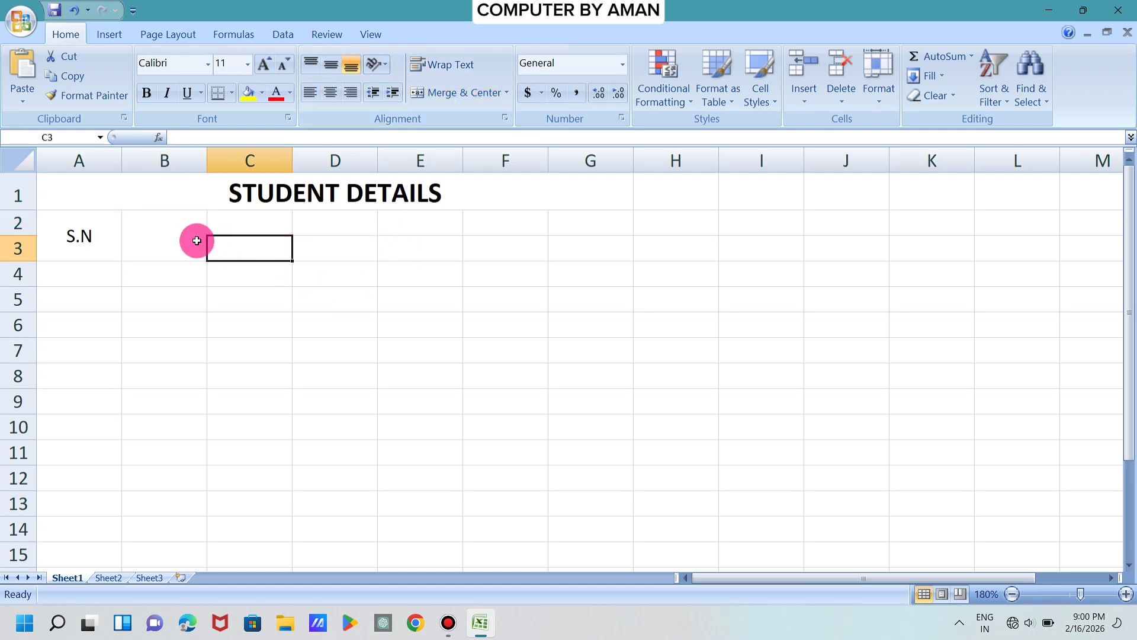
click(176, 227)
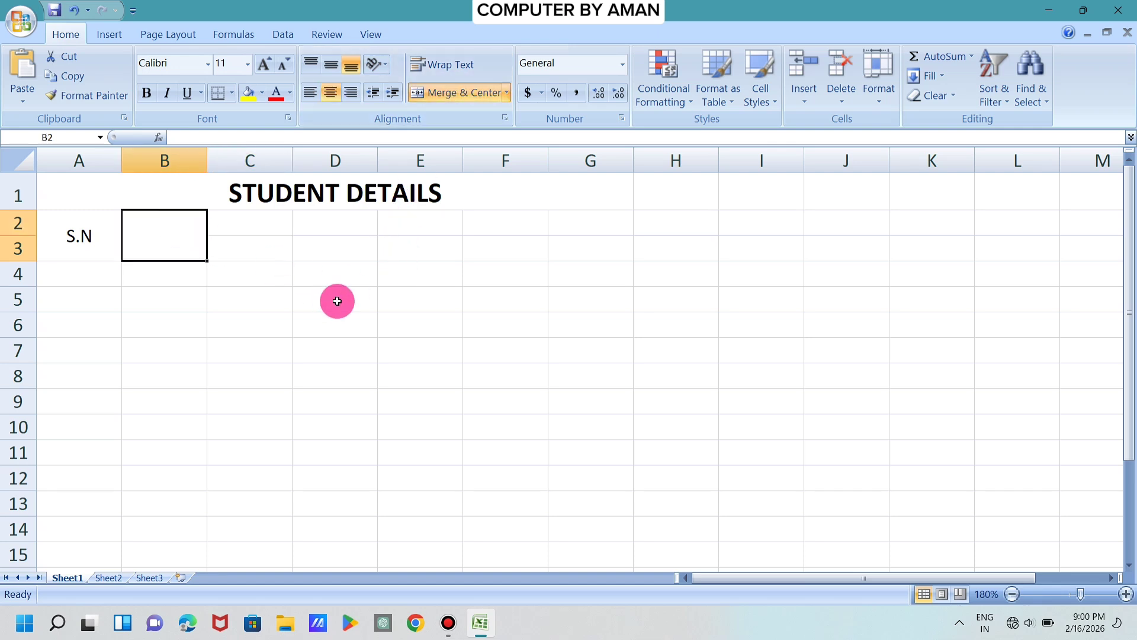
text(Student)
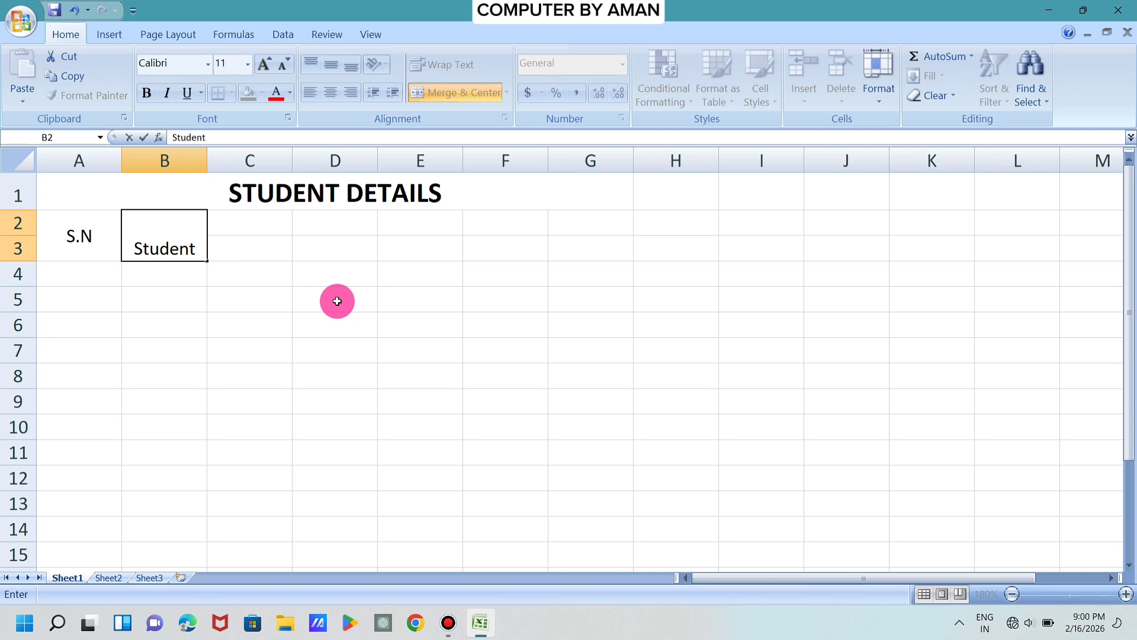
key(Return)
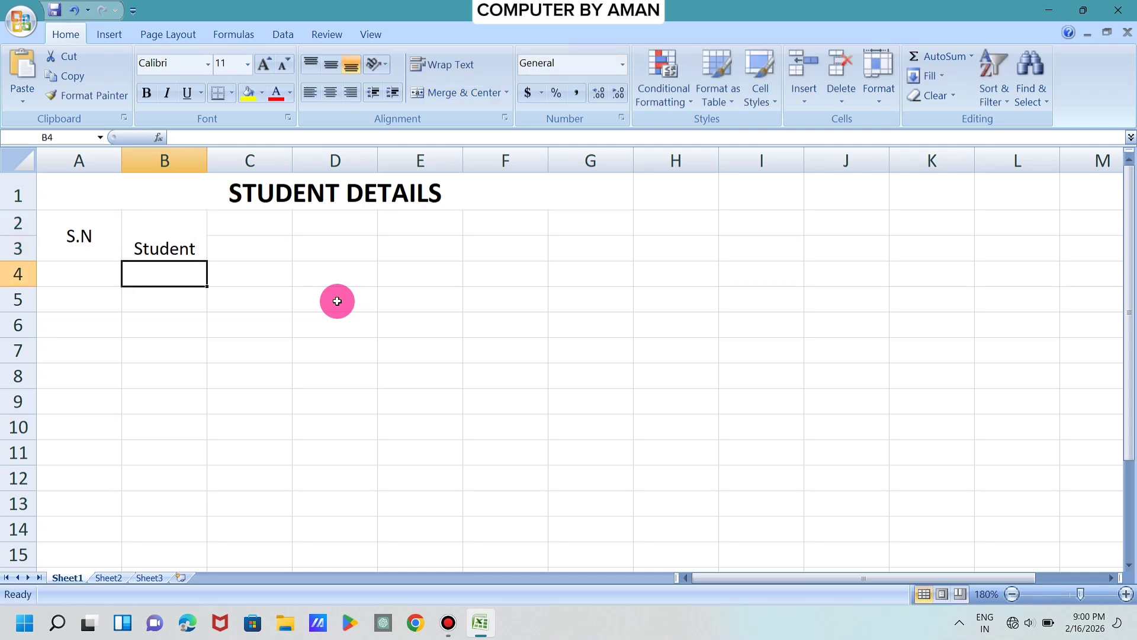
Add Name on a second line below Student within the merged B2:B3 heading
click(199, 249)
key(Return)
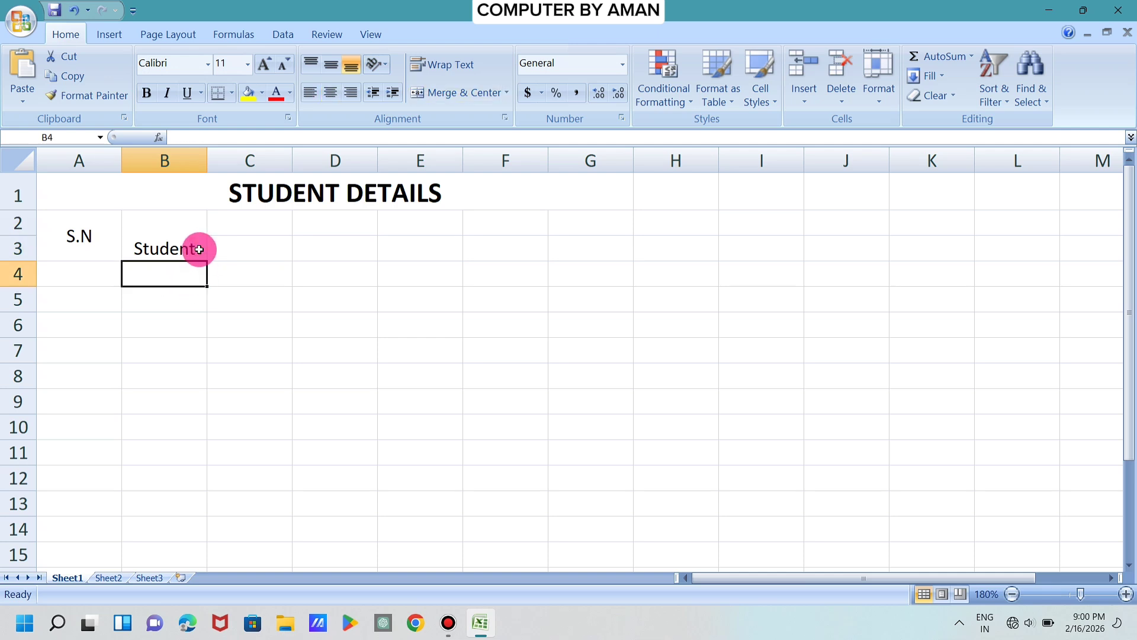
click(199, 250)
double_click(199, 249)
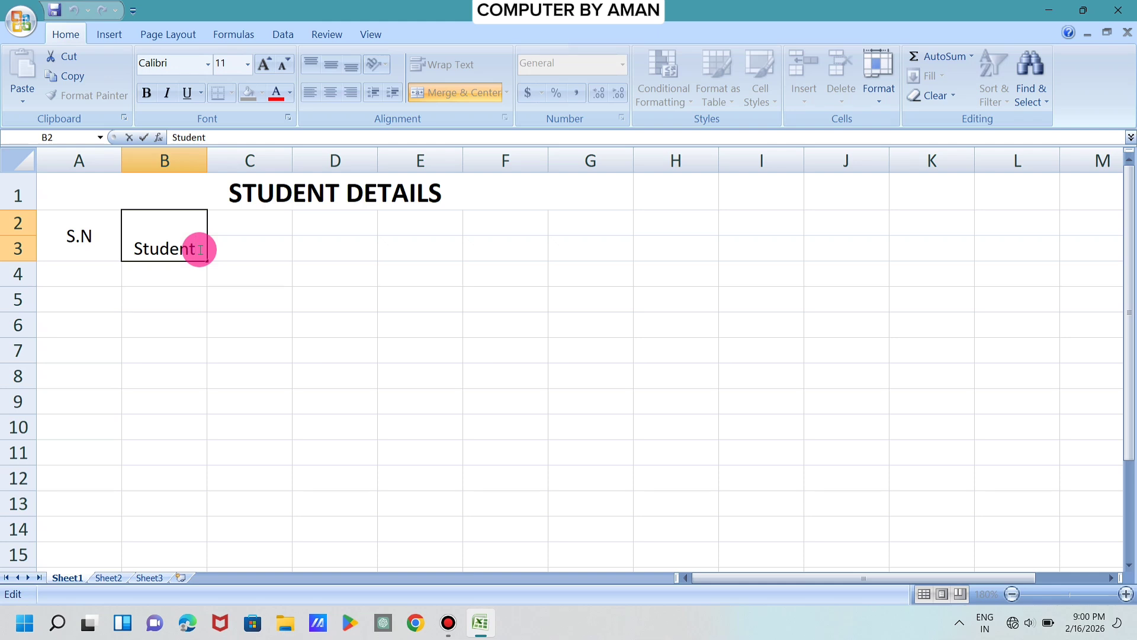
key(alt+Return)
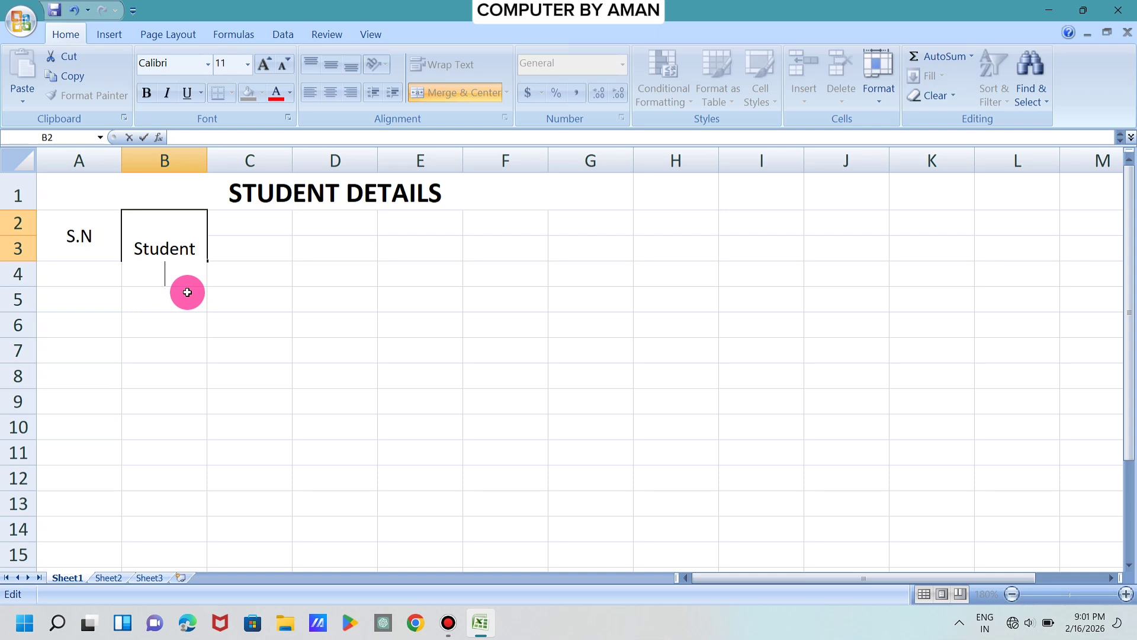
text(Name)
click(194, 297)
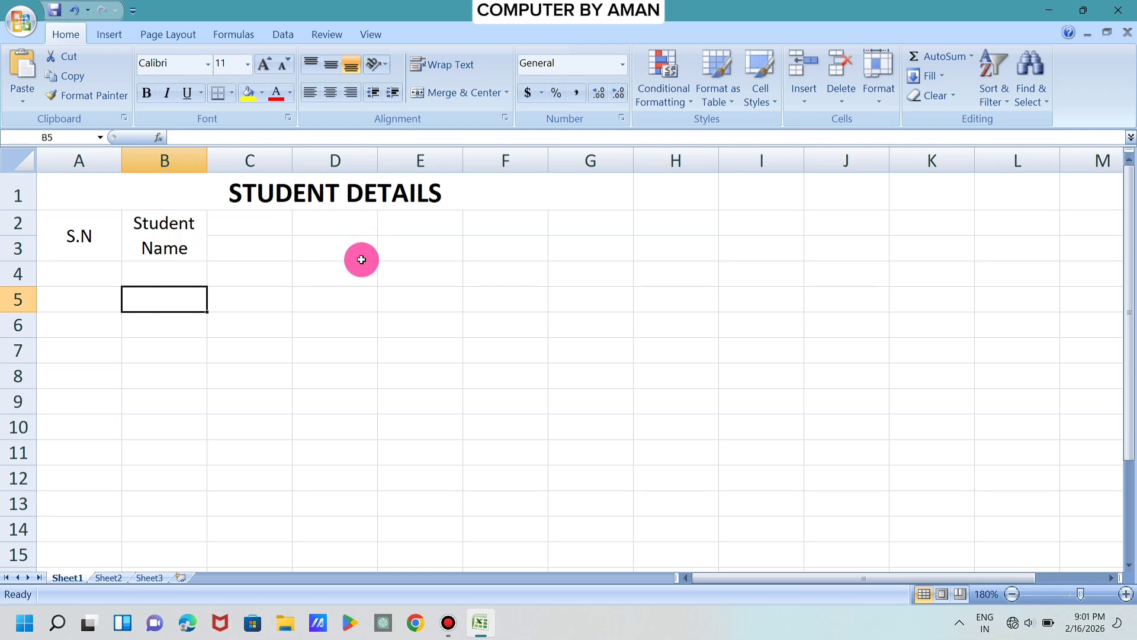
Merge and center cells C2:G2 and enter the heading Subject Name in the merged cell
drag(265, 228, 568, 217)
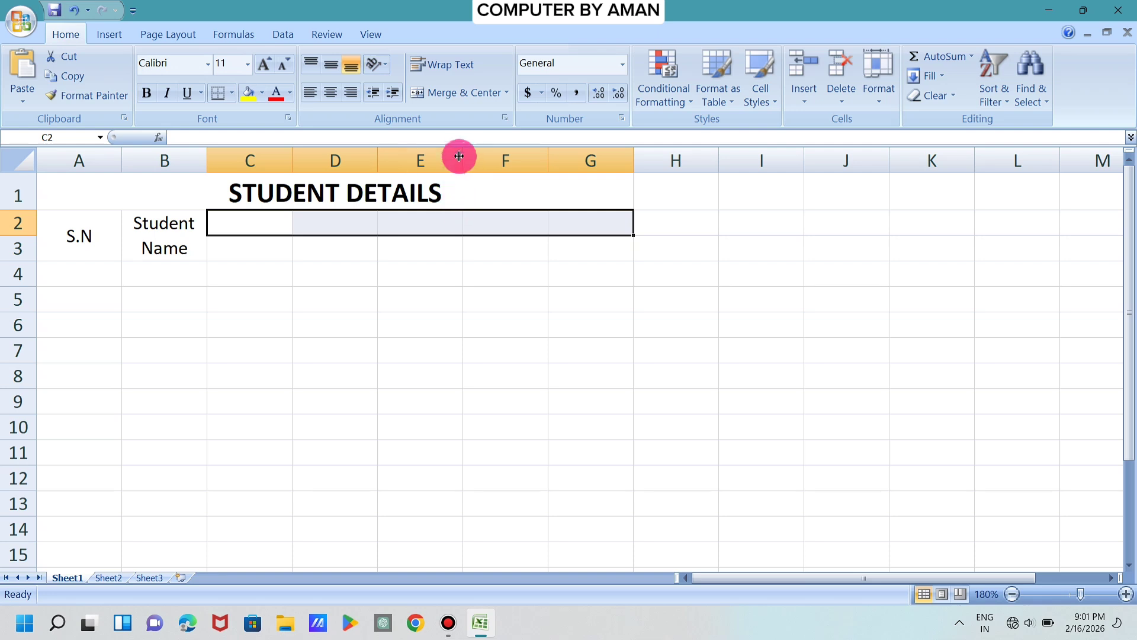
click(462, 95)
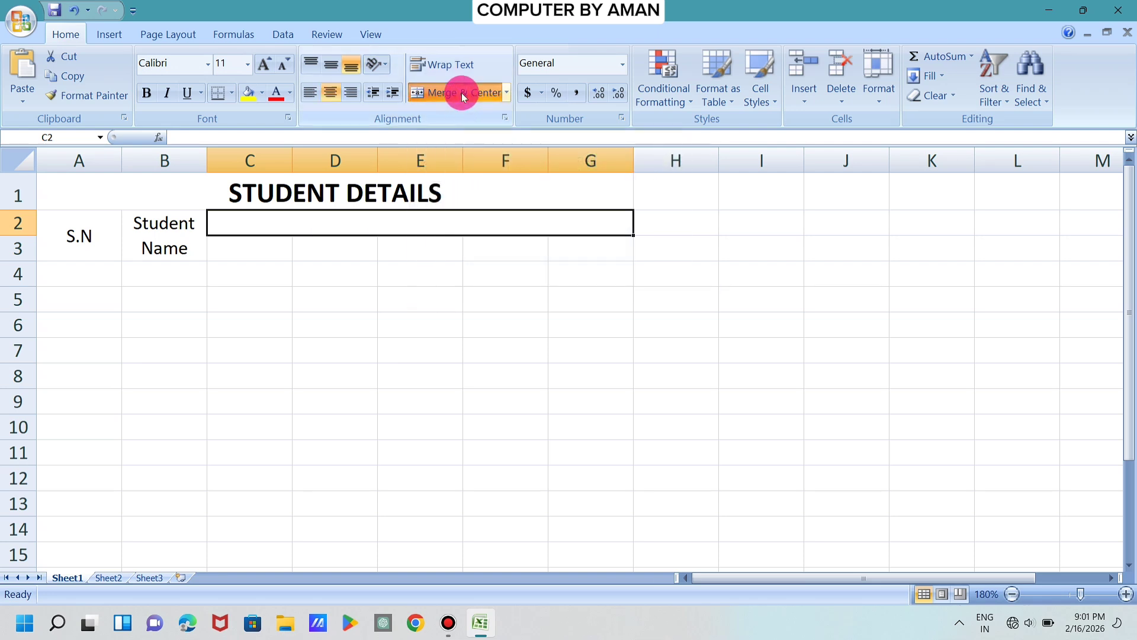
click(394, 272)
click(382, 231)
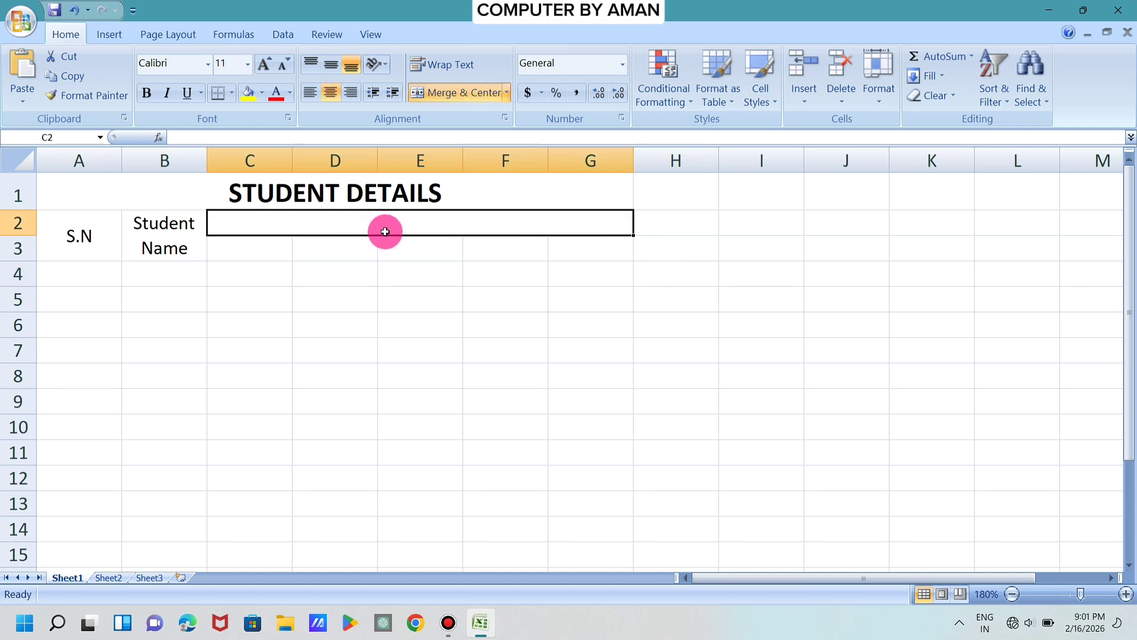
text(S)
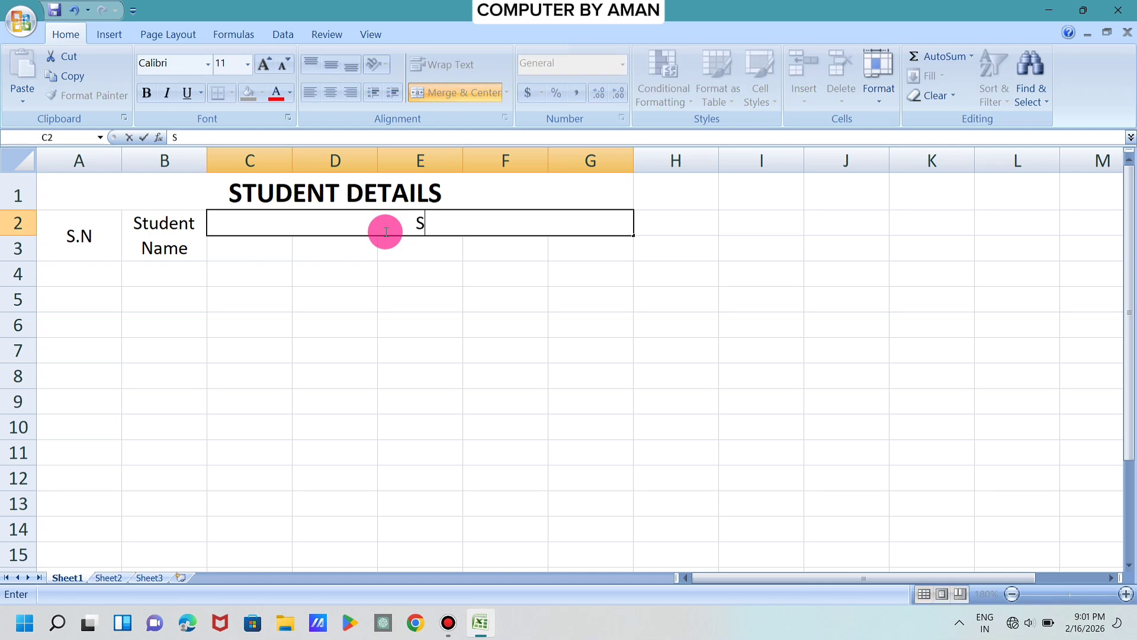
text(ubject)
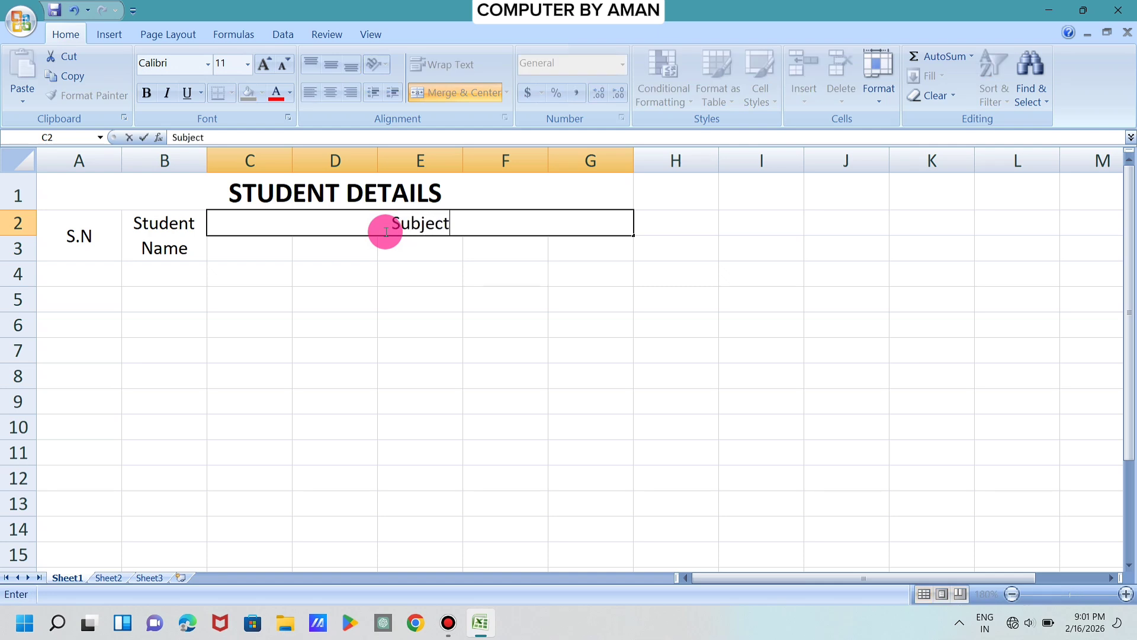
text( N)
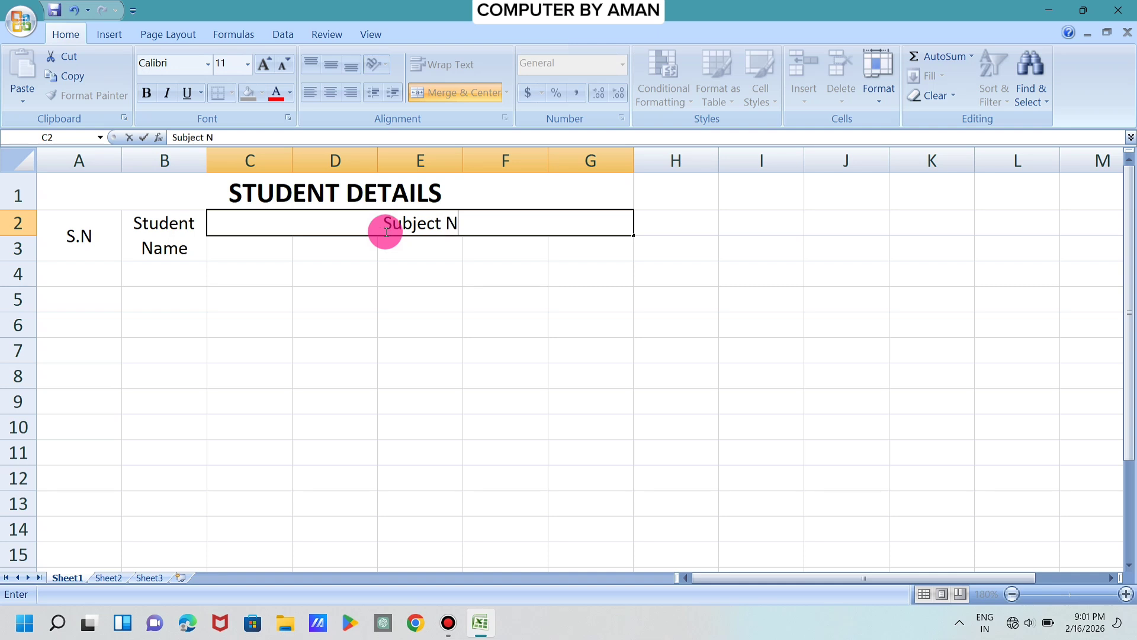
text(ae)
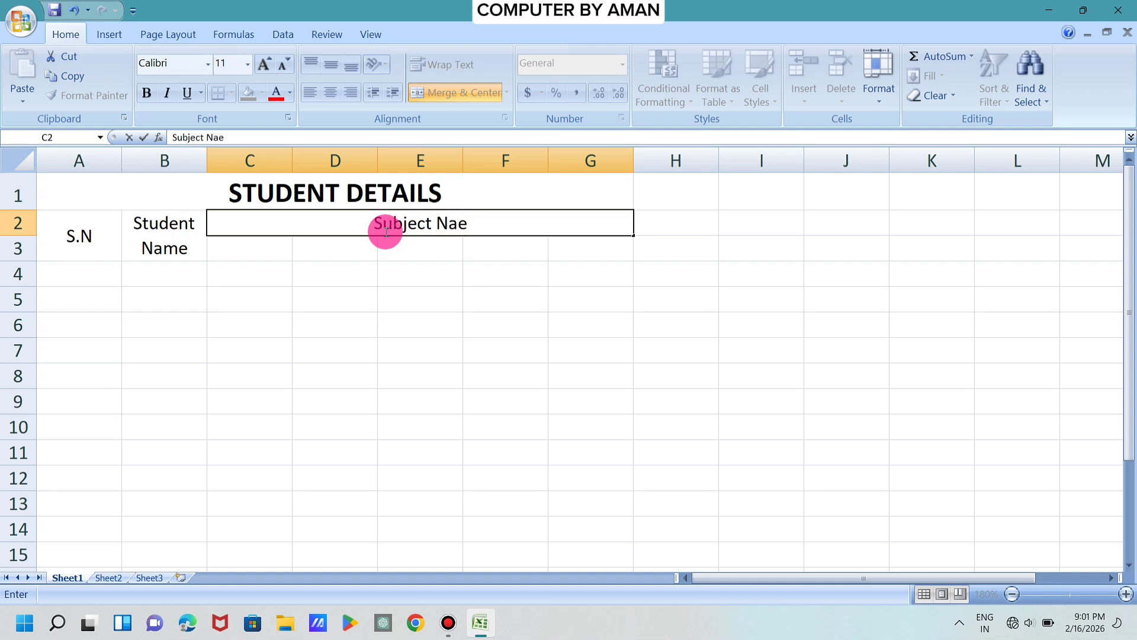
key(BackSpace)
text(me)
click(388, 246)
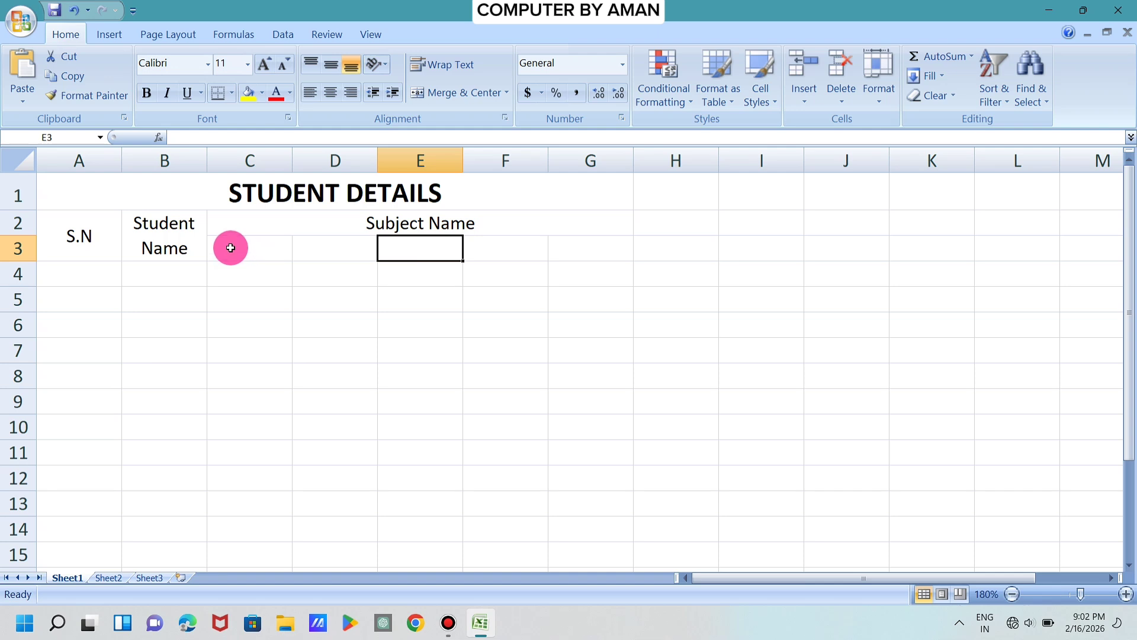
Enter the subject headings Phy, Che and Maths in cells C3, D3 and E3 below Subject Name
click(317, 217)
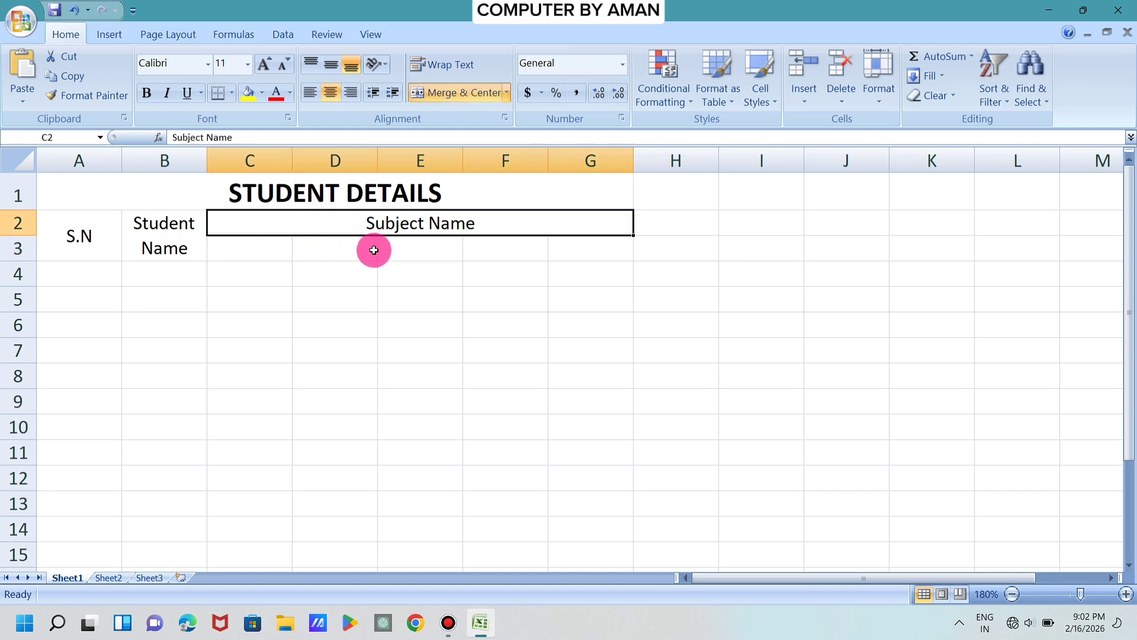
drag(253, 244, 551, 237)
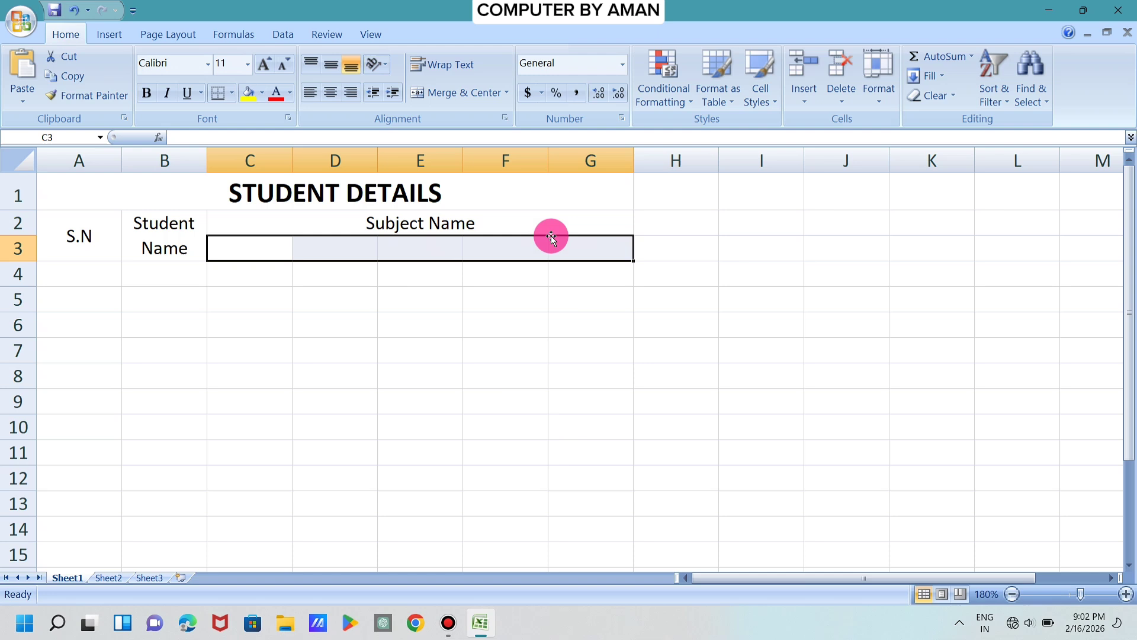
click(234, 250)
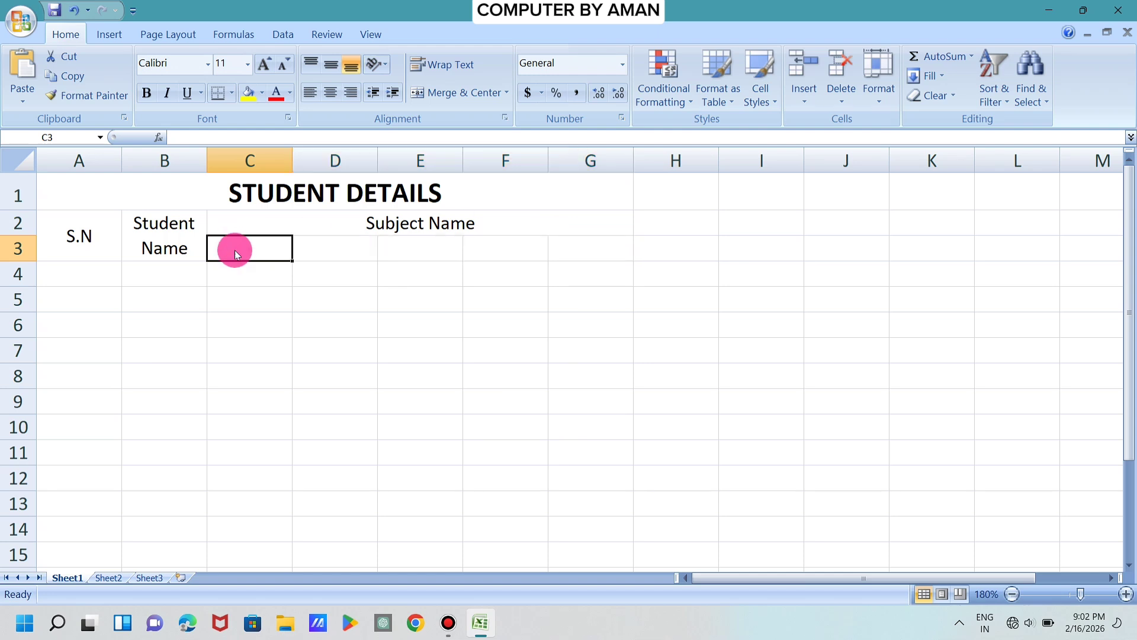
text(hy)
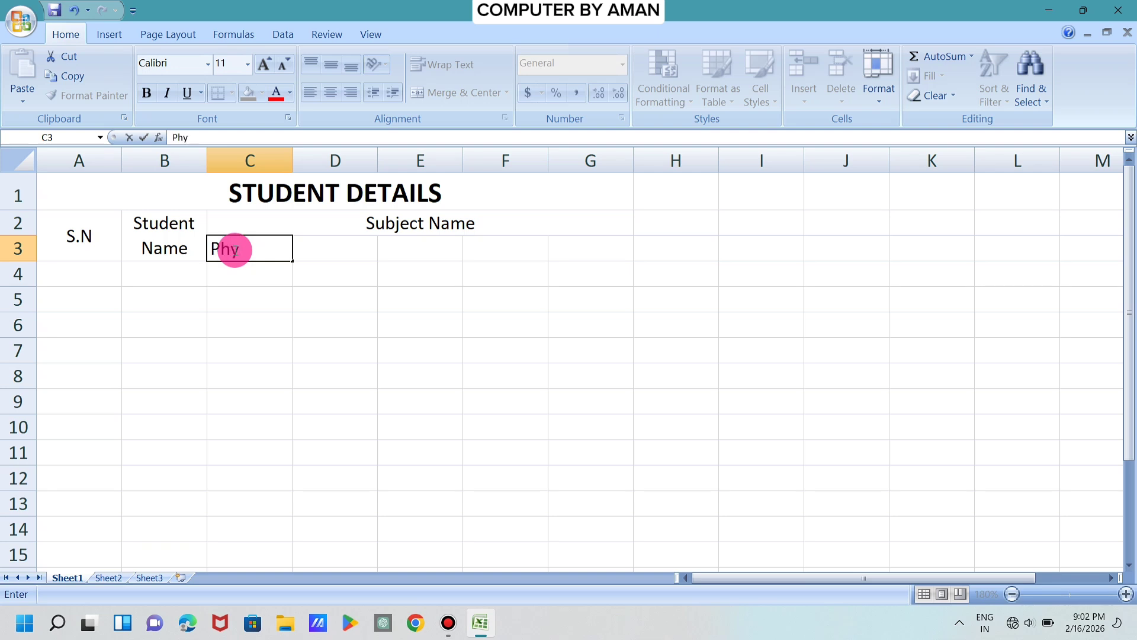
key(Tab)
text(C)
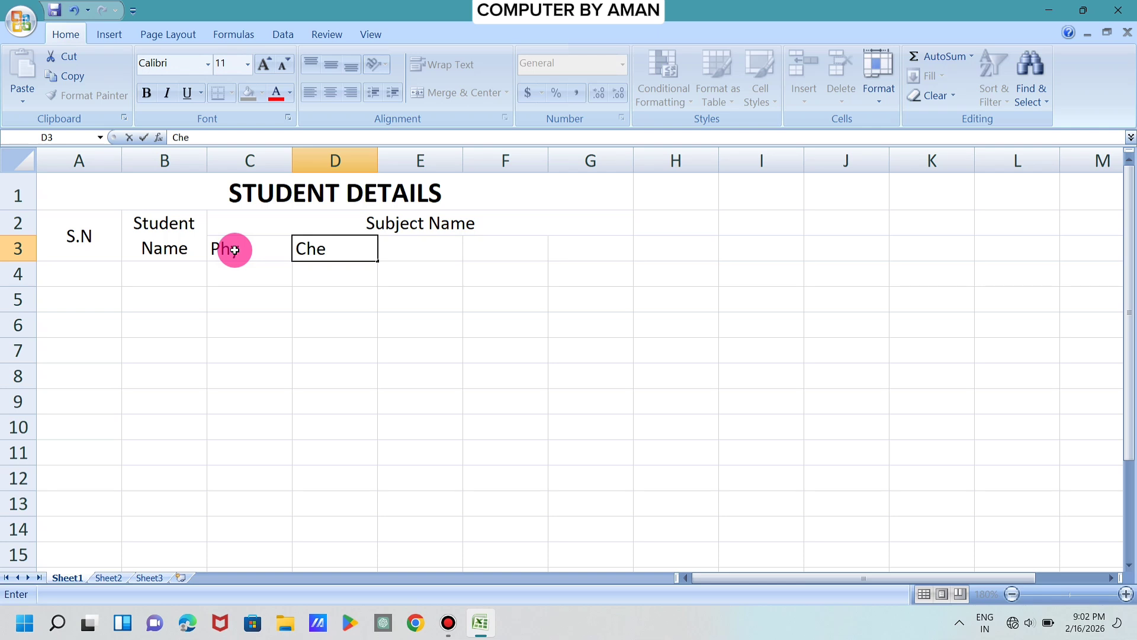
key(Tab)
text(M)
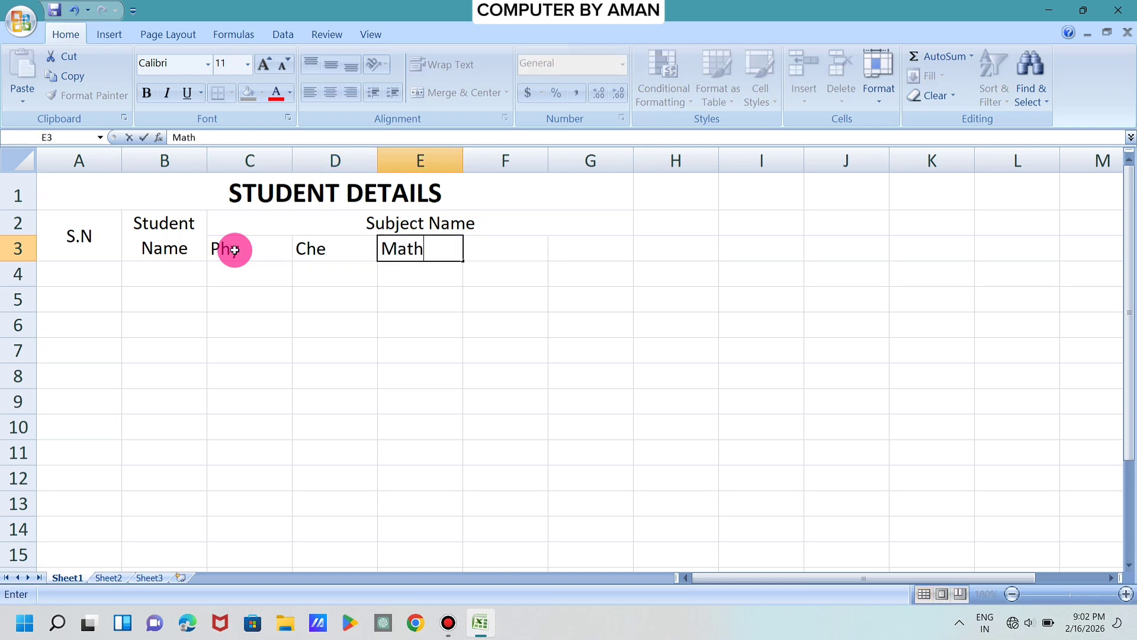
key(Tab)
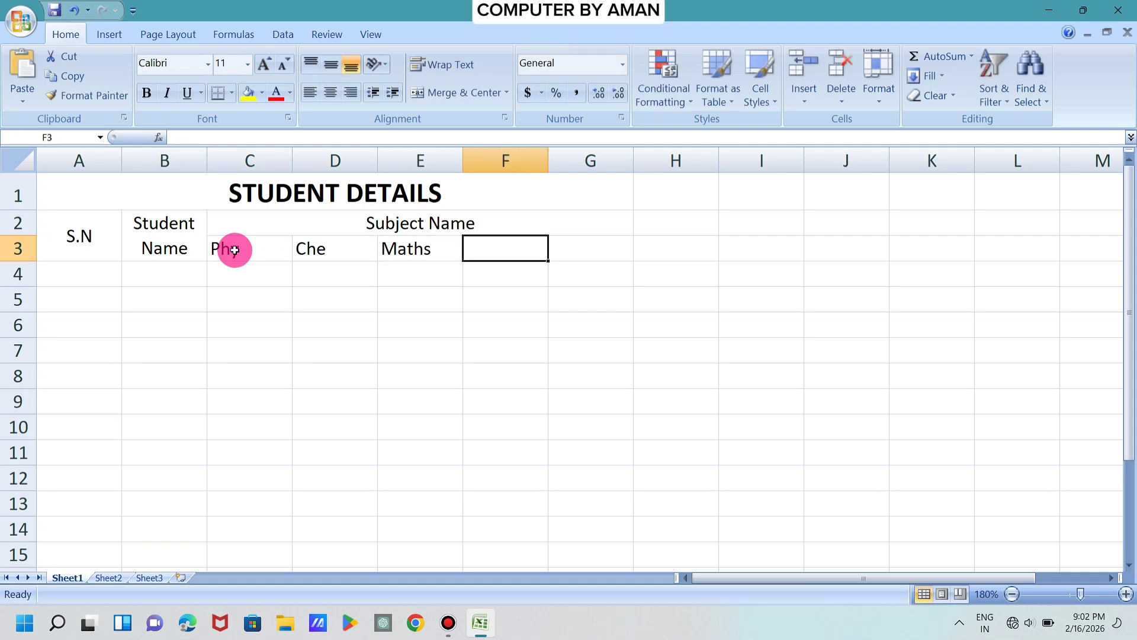
Enter the subject heading Bio in cell F3
text(B)
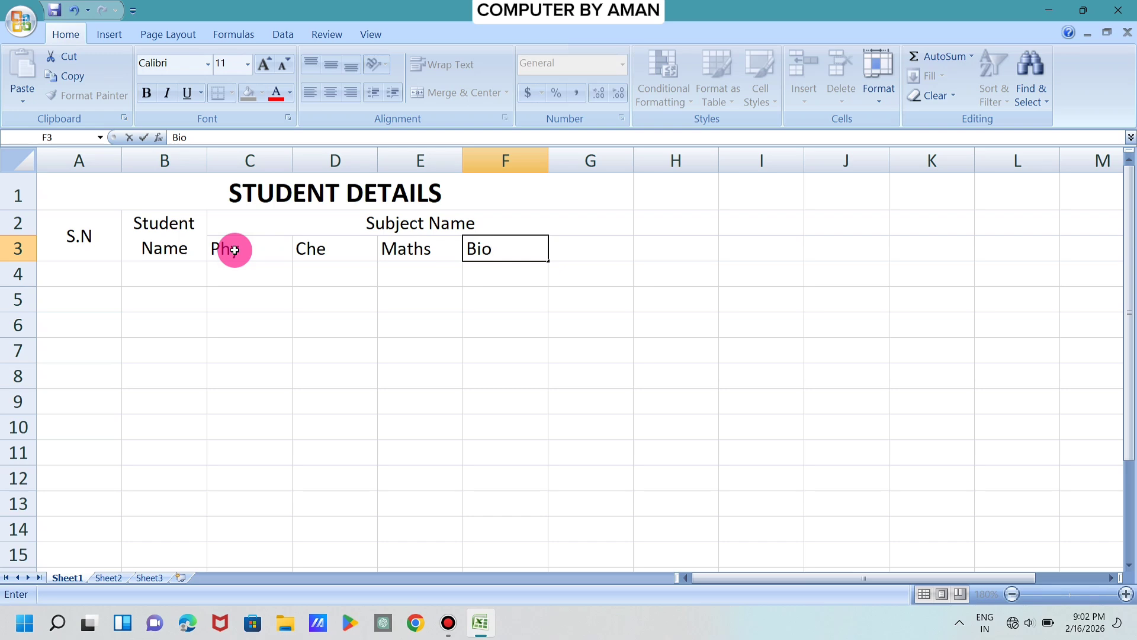
text(io)
click(600, 242)
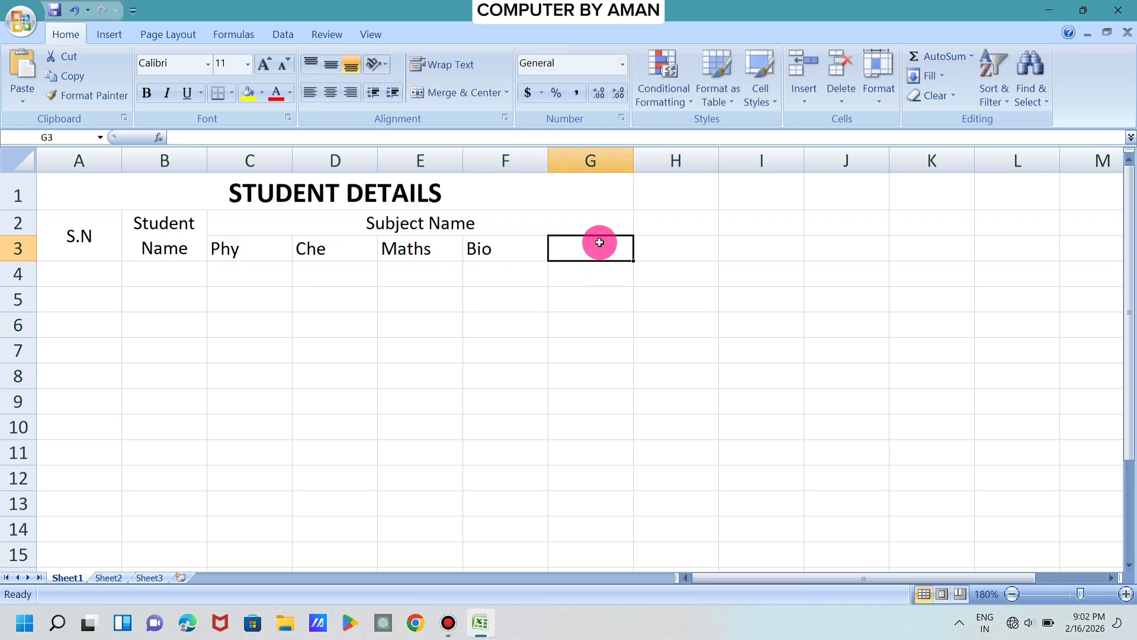
Enter the subject heading Hindi in cell F3, replacing its content, and English in cell G3
click(534, 252)
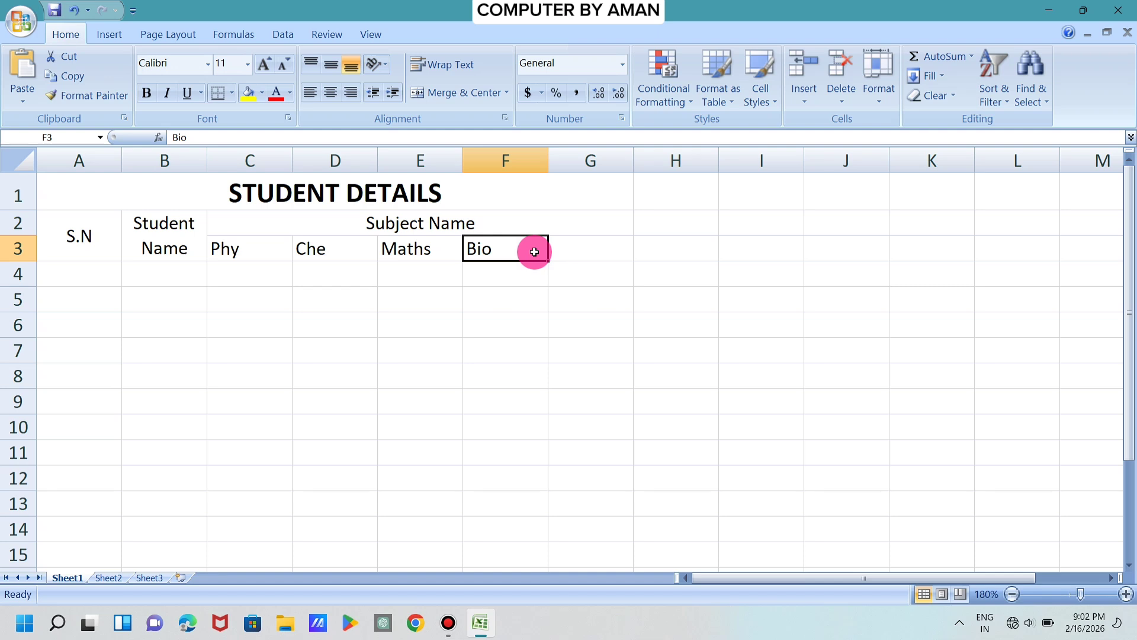
text(Hindi)
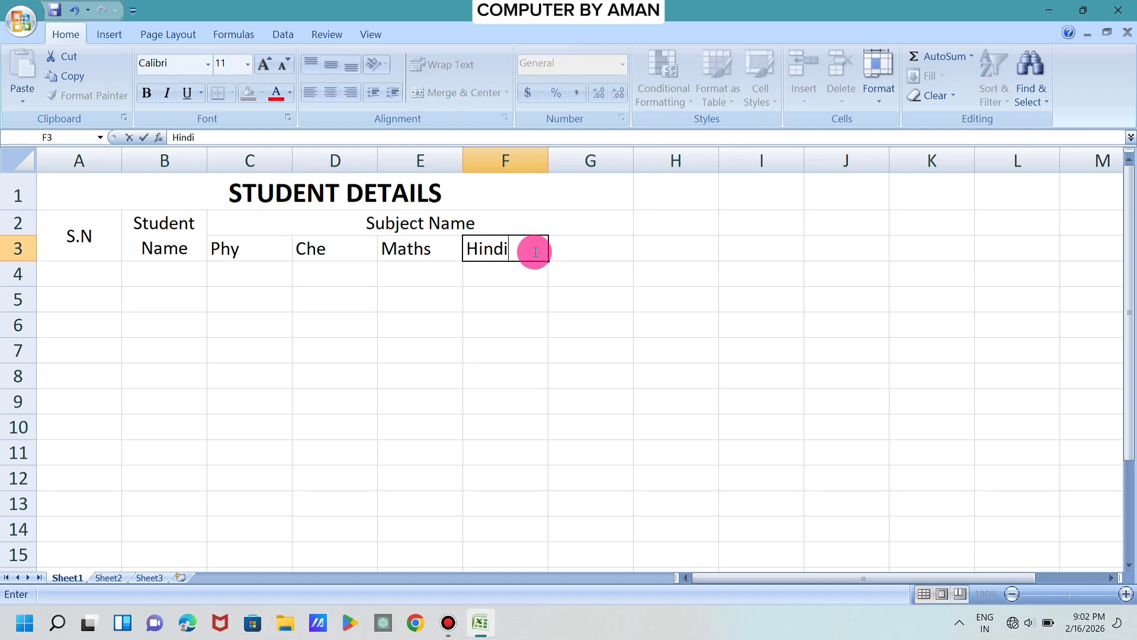
key(Tab)
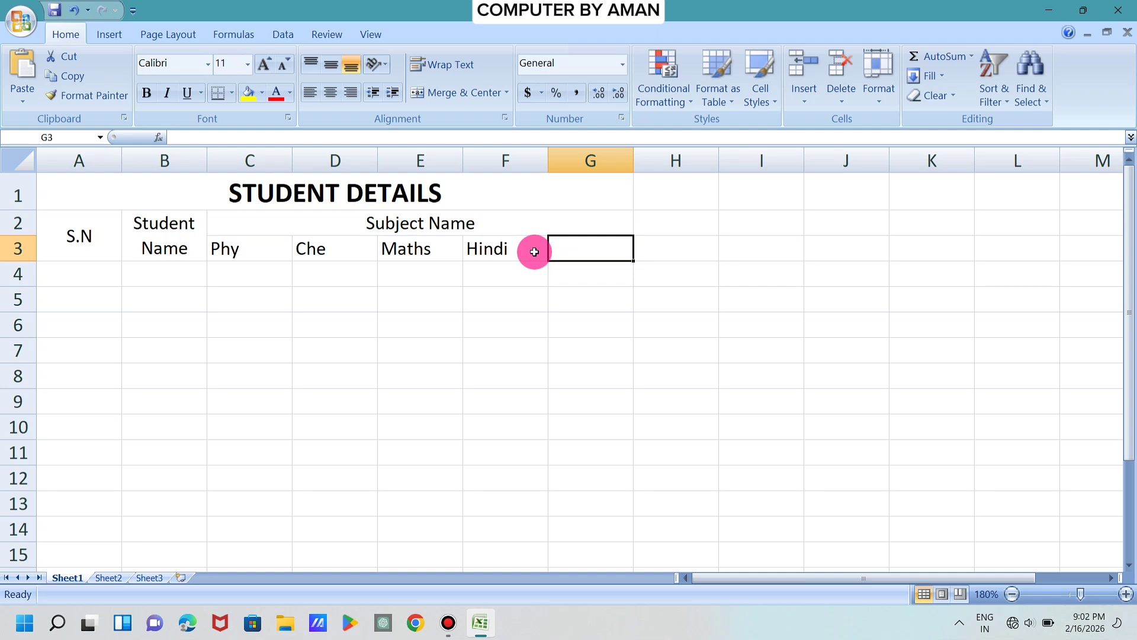
text(English)
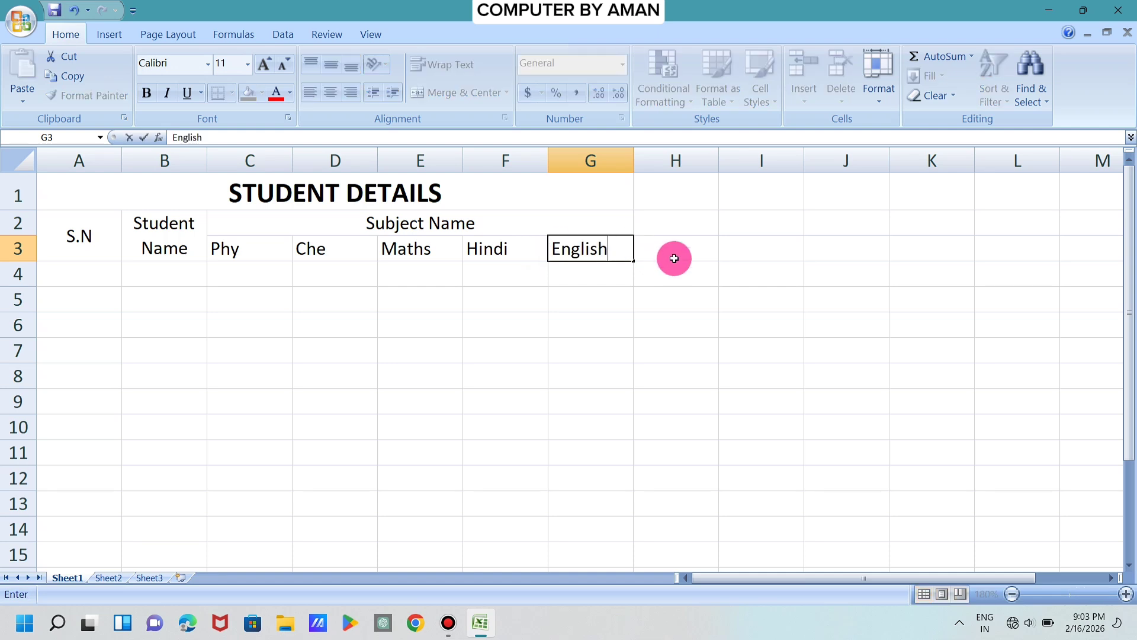
click(581, 302)
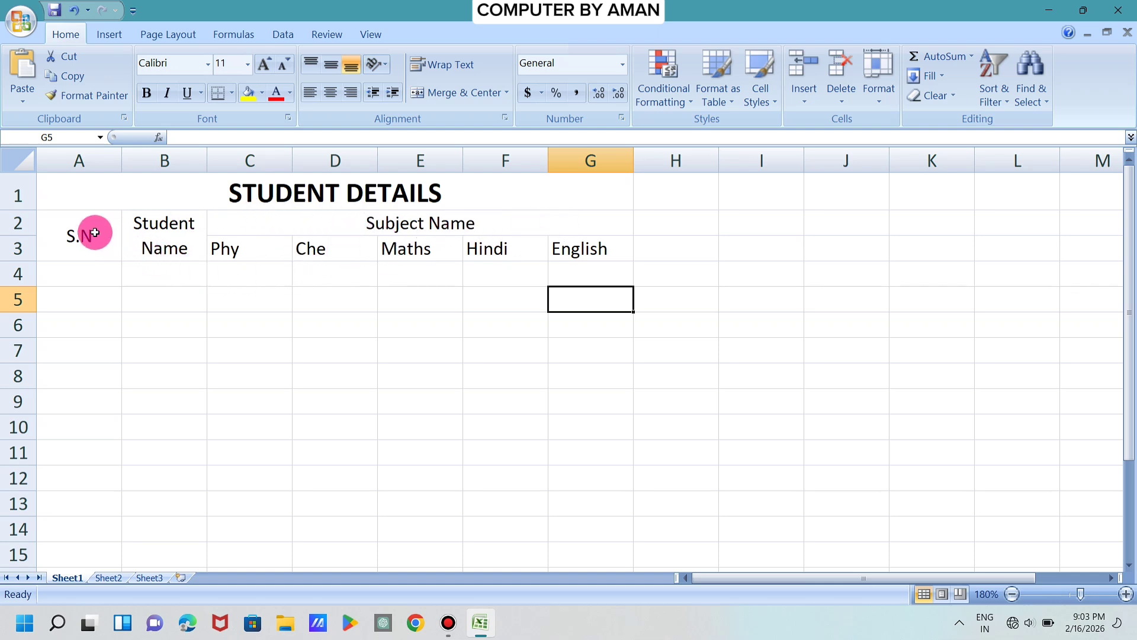
Make the column and subject headings in cells A2:G3 bold
drag(89, 231, 531, 229)
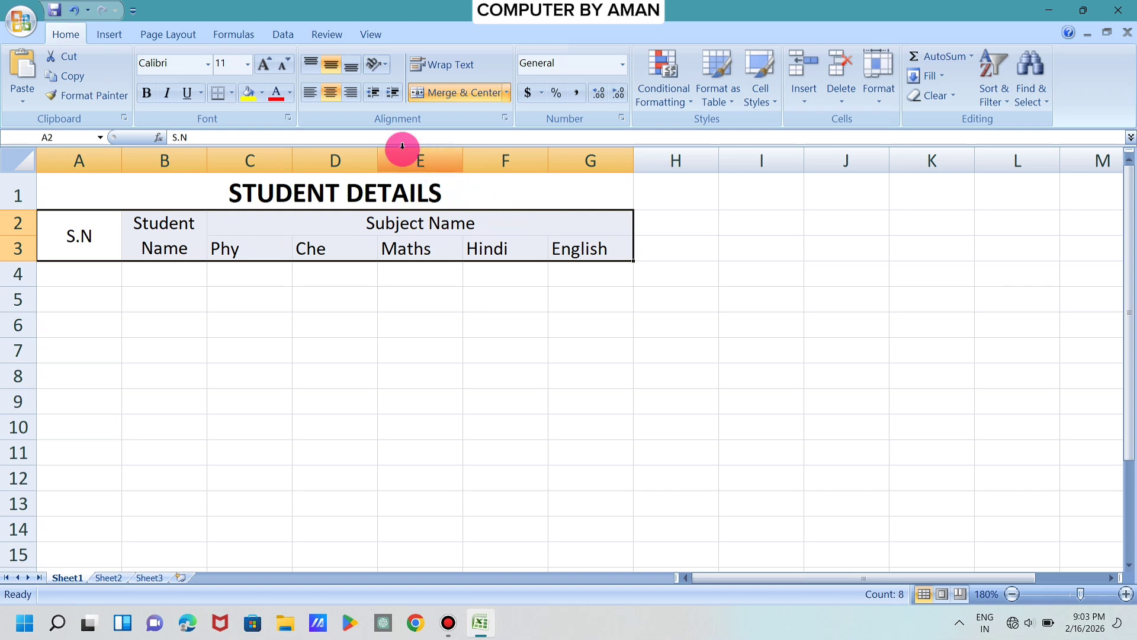
click(147, 94)
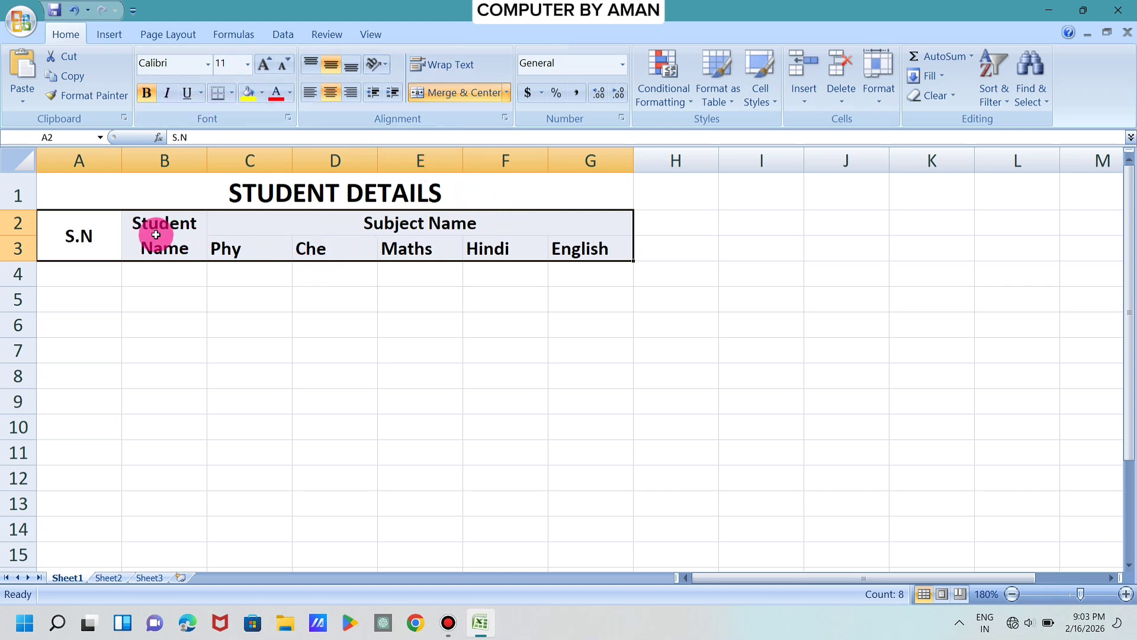
click(352, 331)
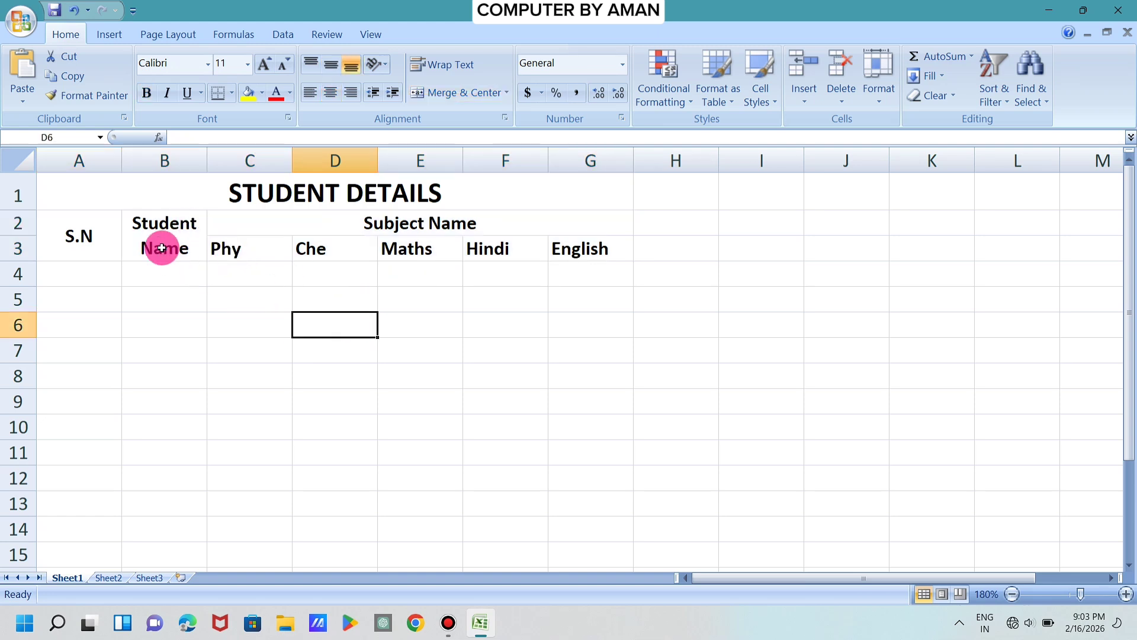
Fill the merged STUDENT DETAILS title cell with the standard yellow colour
click(122, 198)
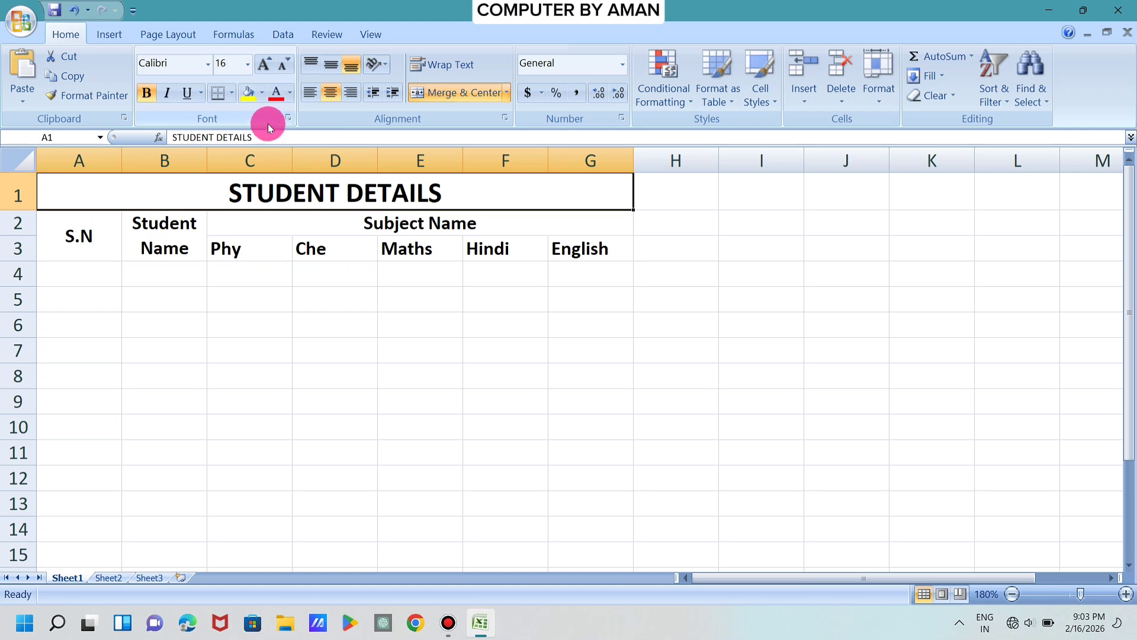
click(261, 93)
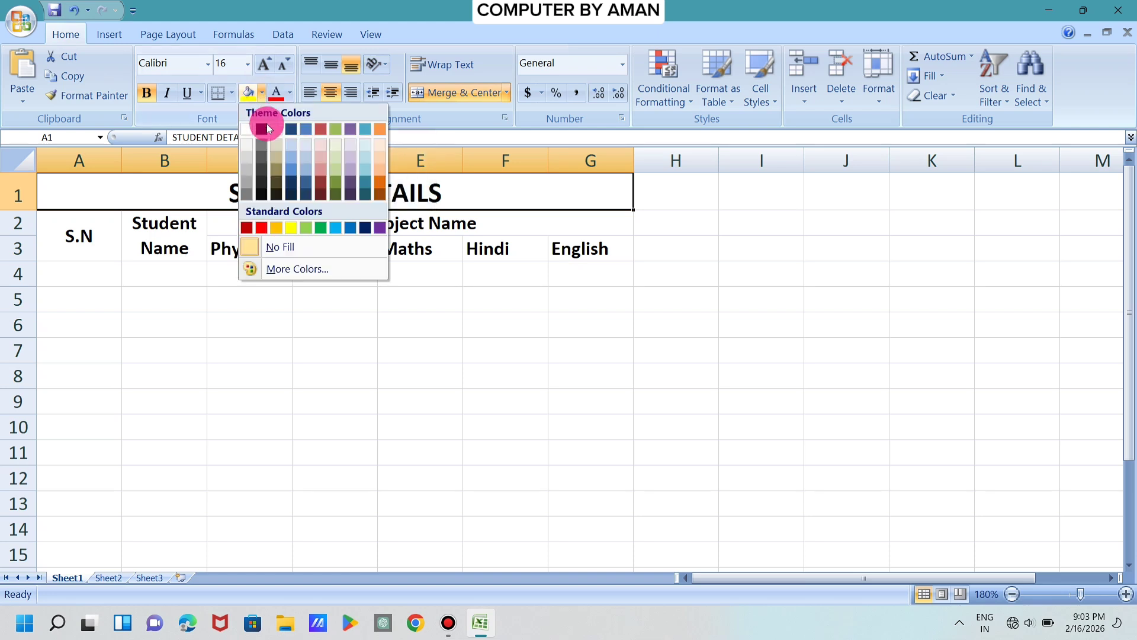
click(289, 92)
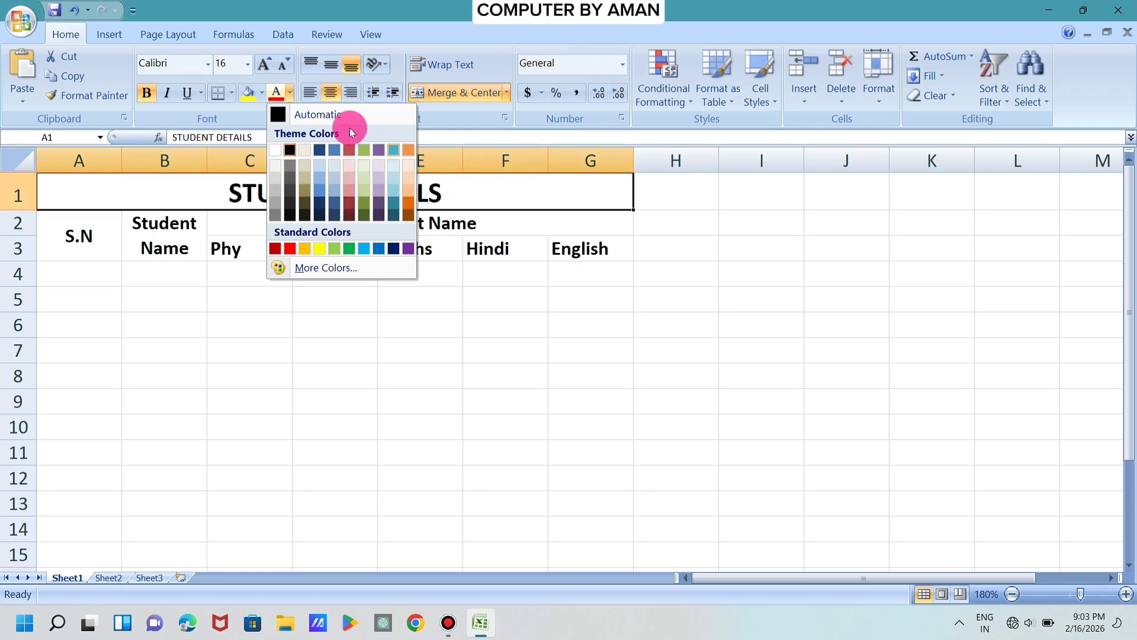
click(261, 93)
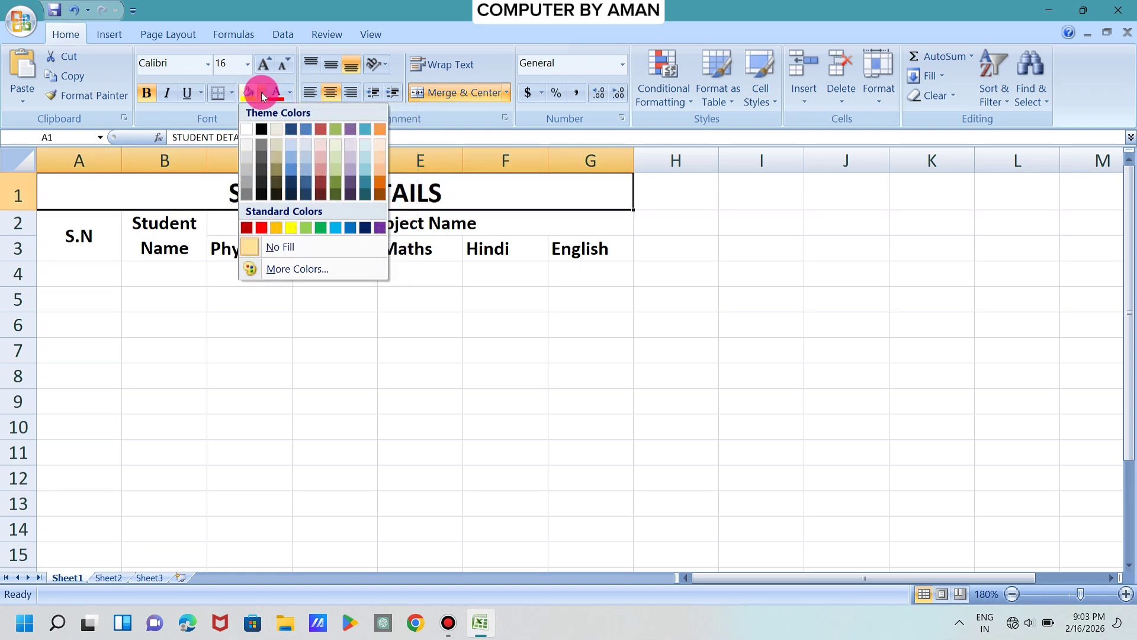
click(294, 230)
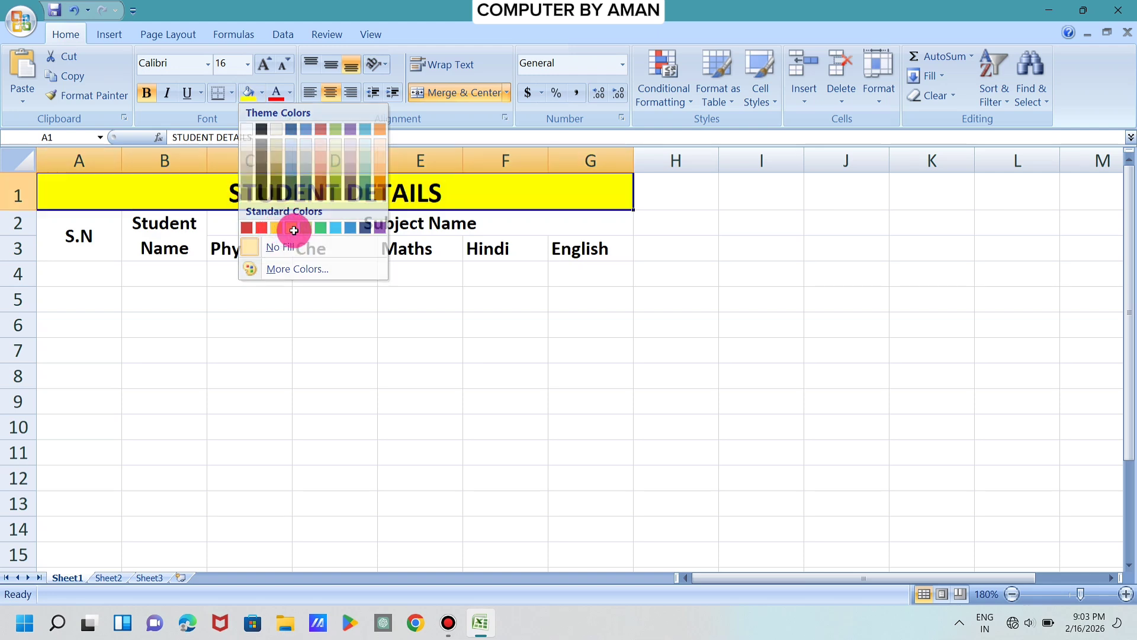
click(288, 244)
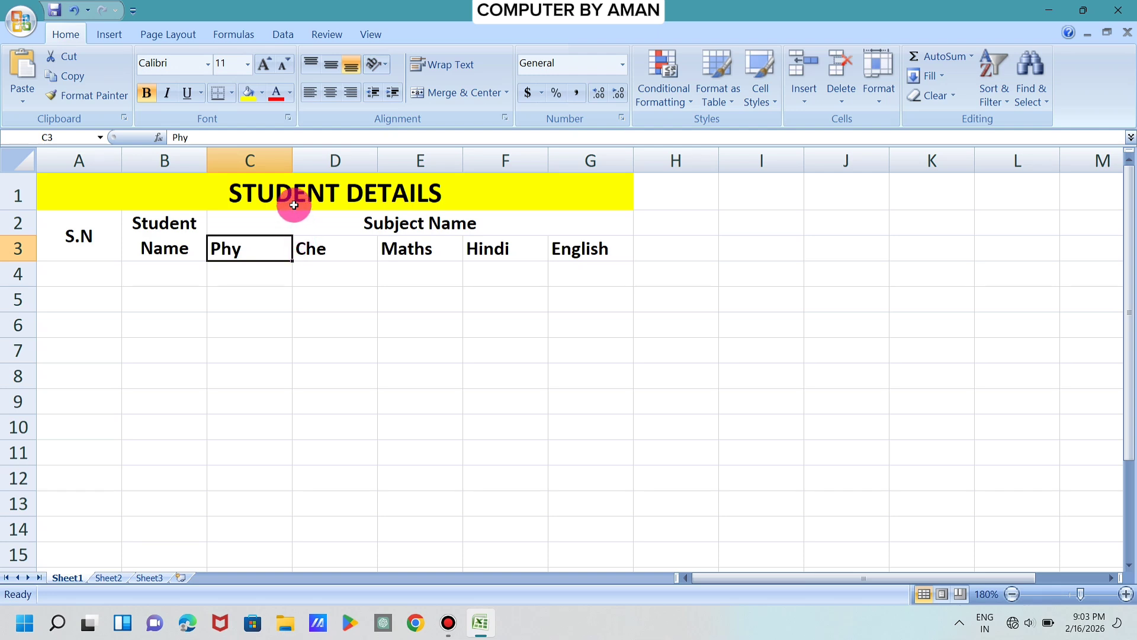
Center the headings in cells A2:G3 horizontally and fill them with light gray
drag(101, 237, 578, 249)
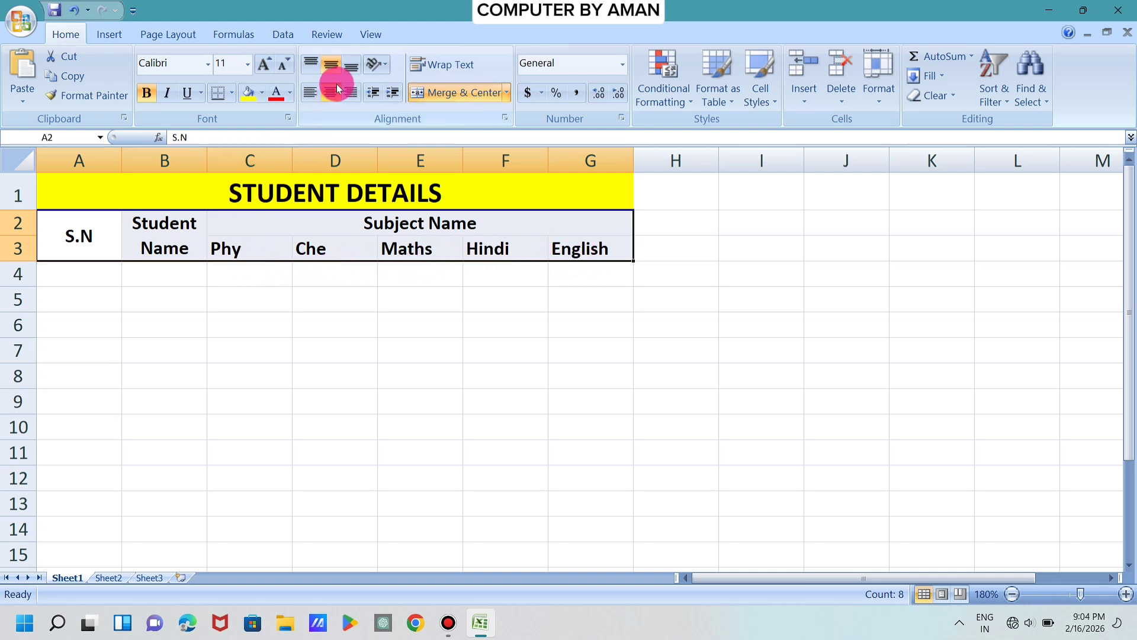
click(325, 93)
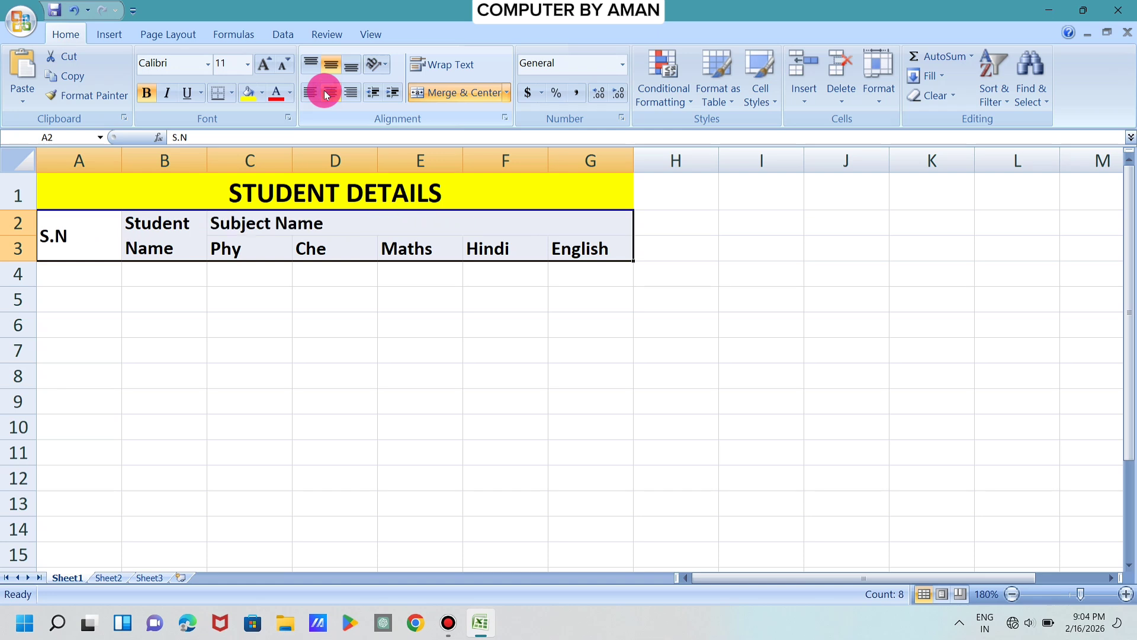
click(325, 93)
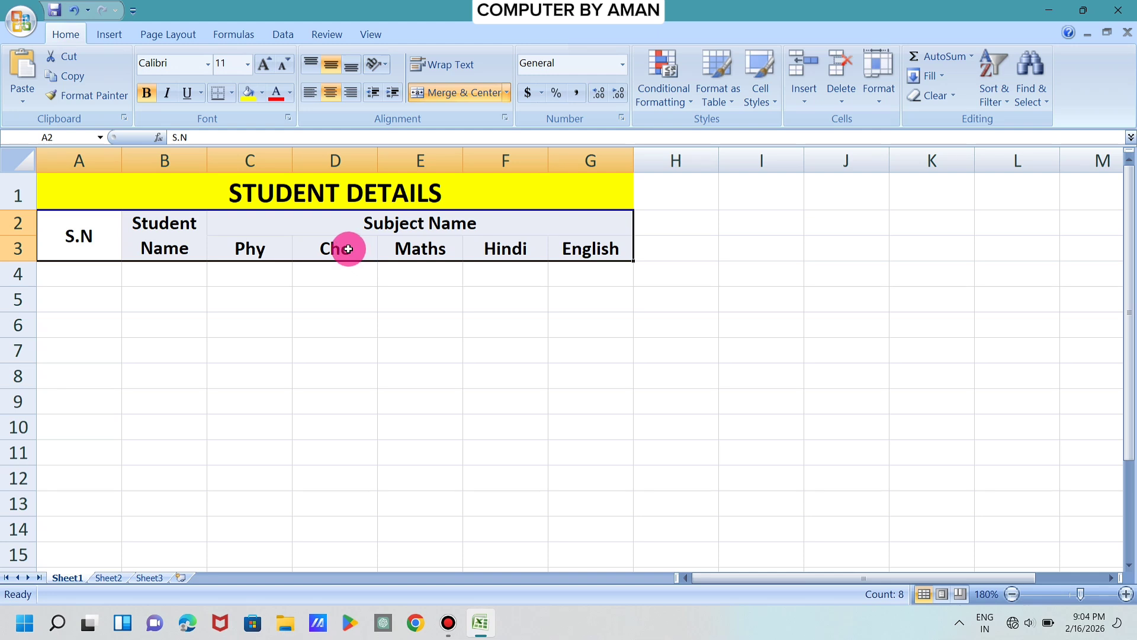
click(264, 94)
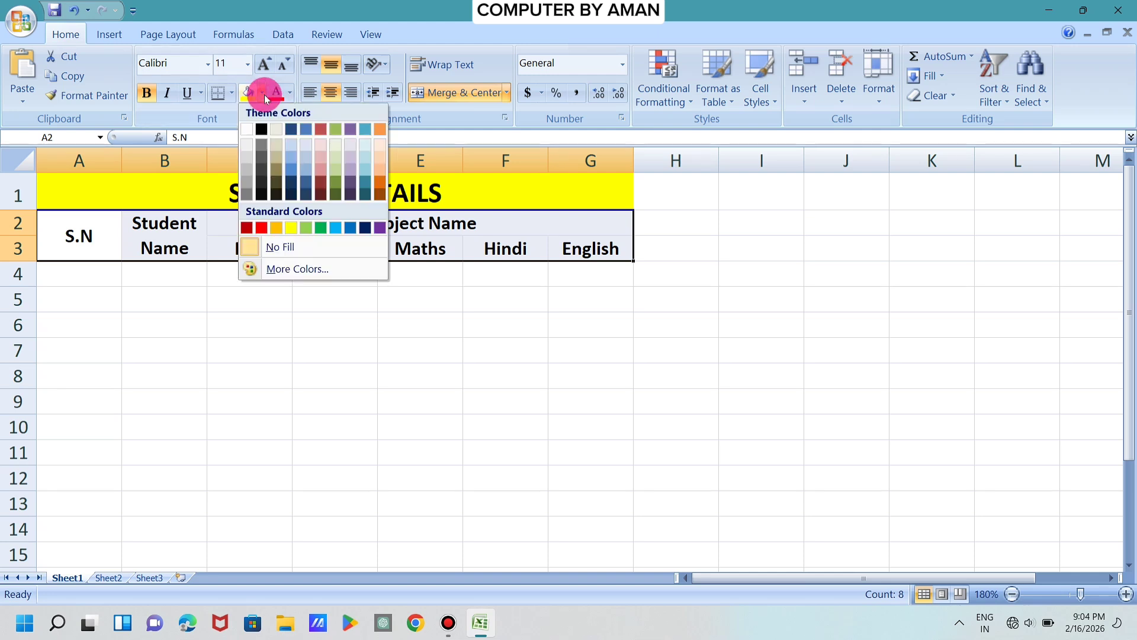
click(247, 159)
click(508, 396)
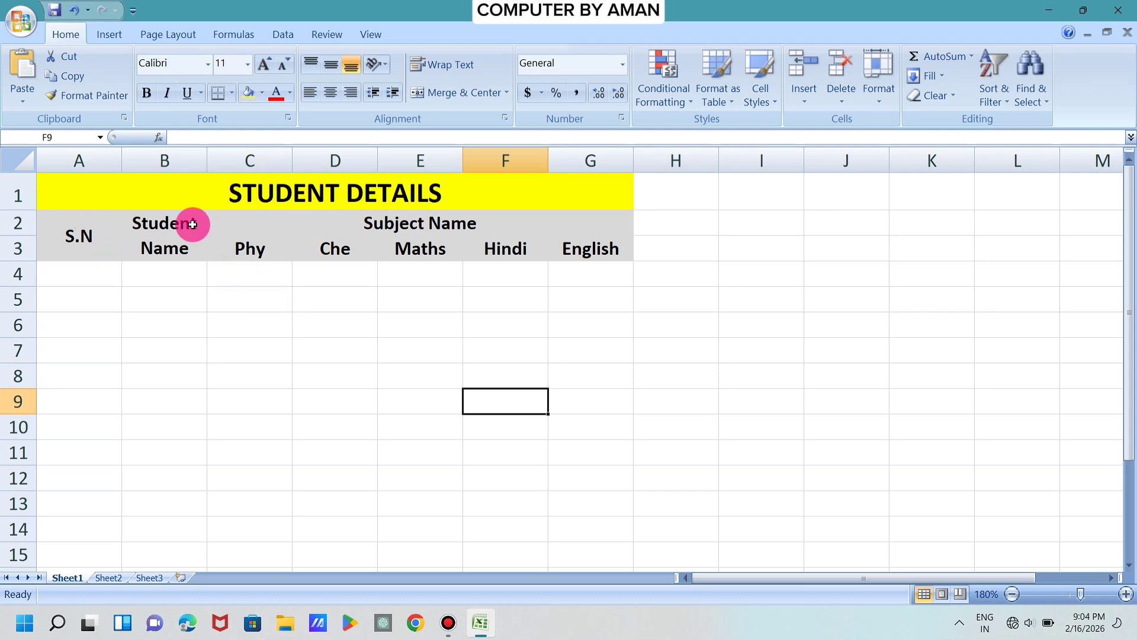
Apply outside borders to the merged STUDENT DETAILS title cell
click(157, 195)
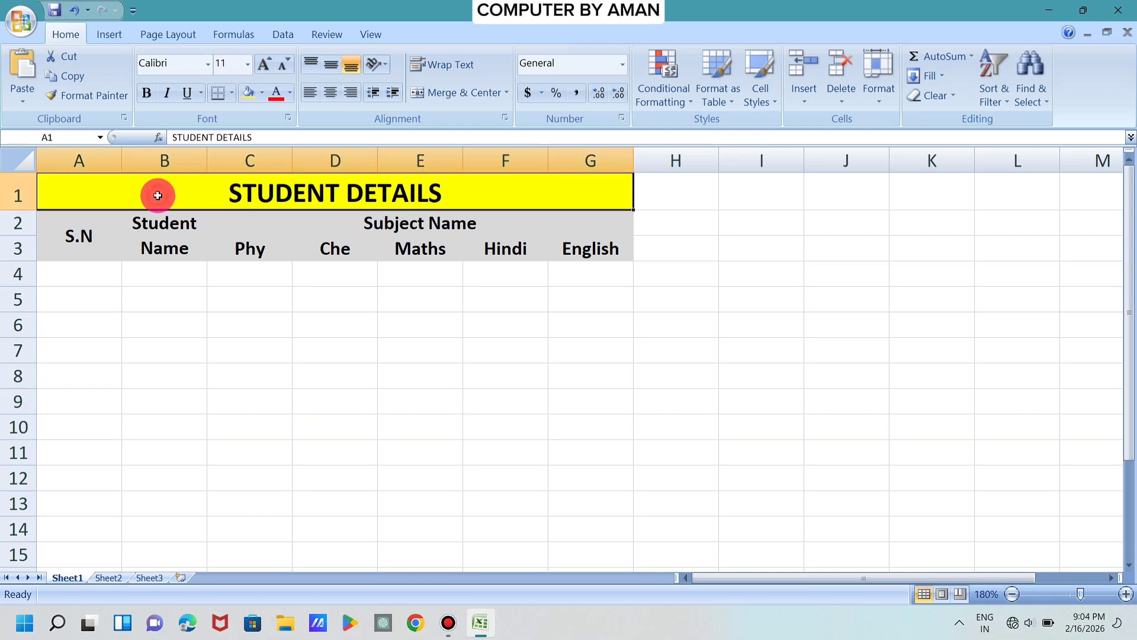
click(233, 97)
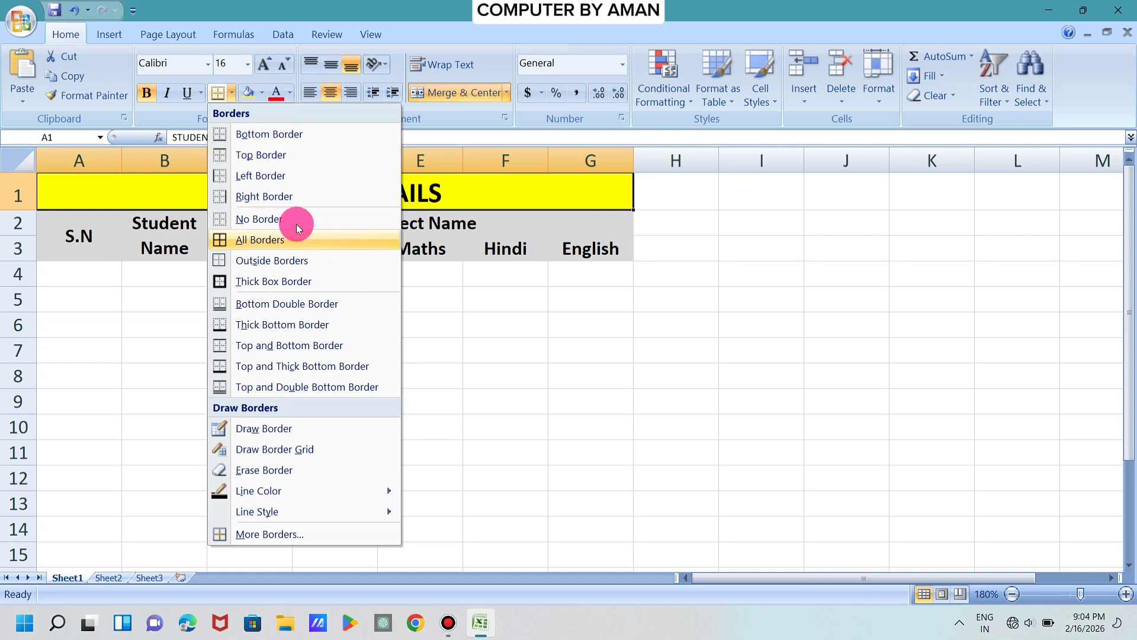
click(298, 261)
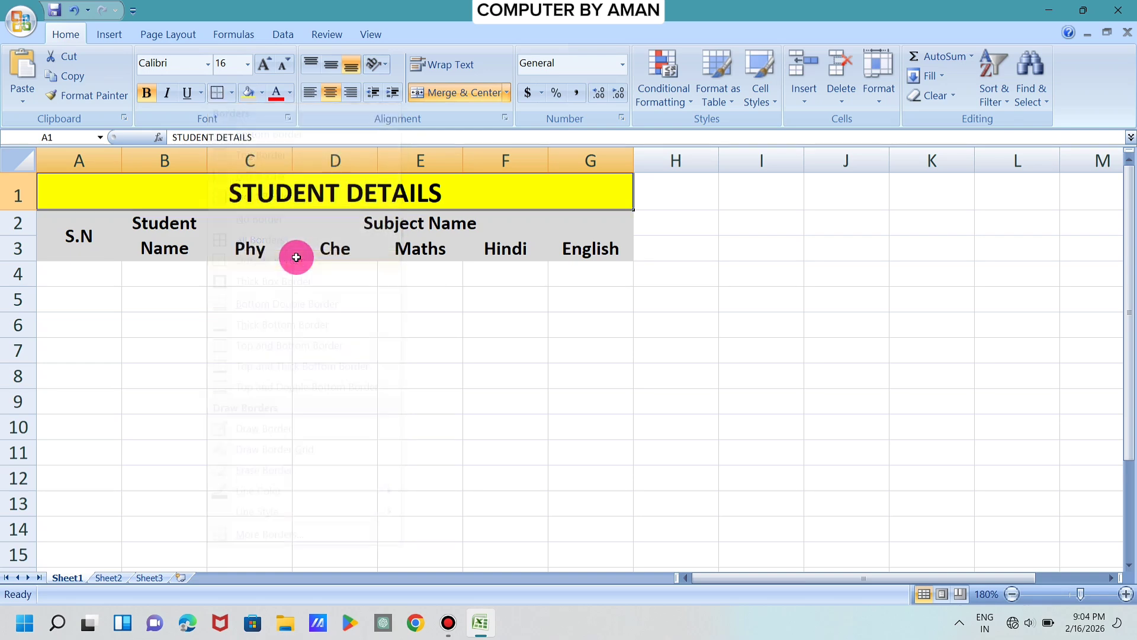
click(512, 374)
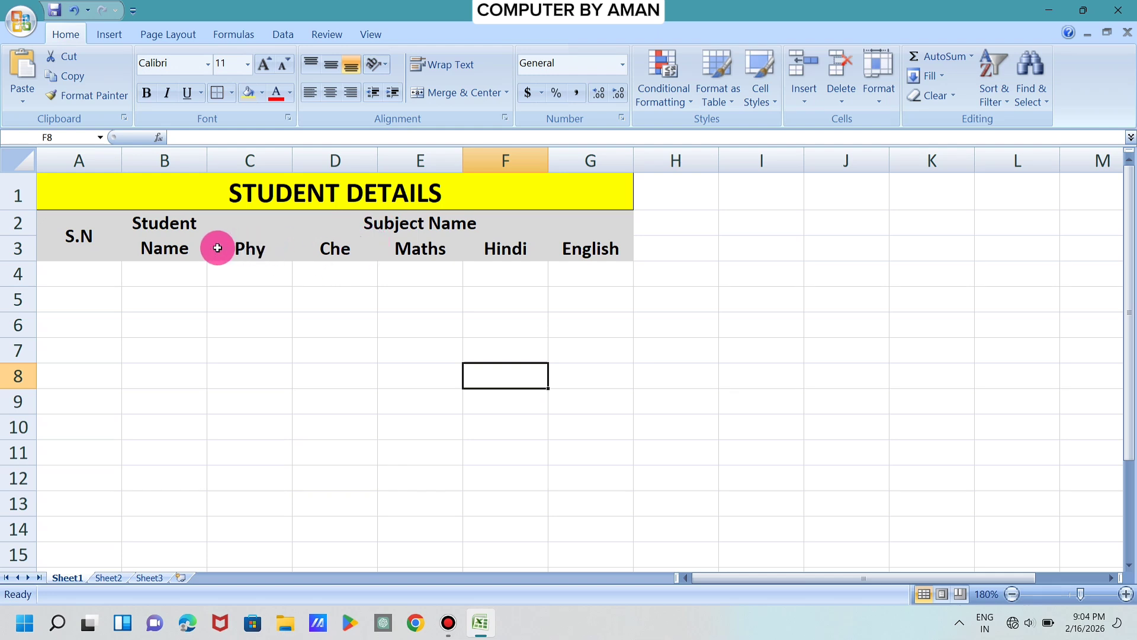
Apply all borders to the heading cells A2:G3
drag(101, 237, 552, 244)
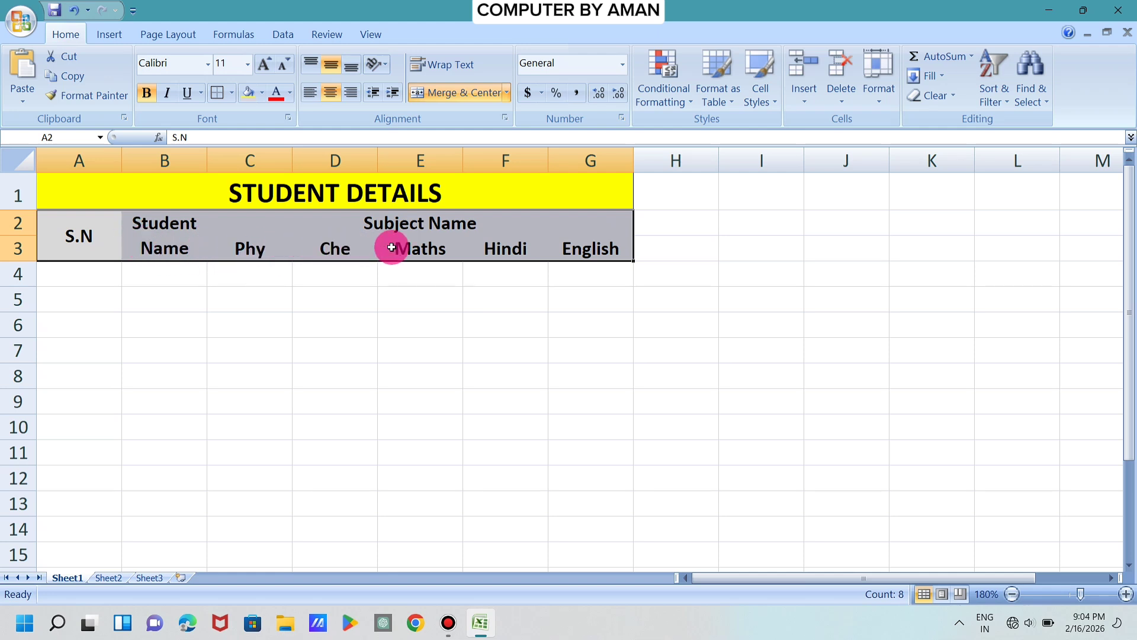
click(231, 95)
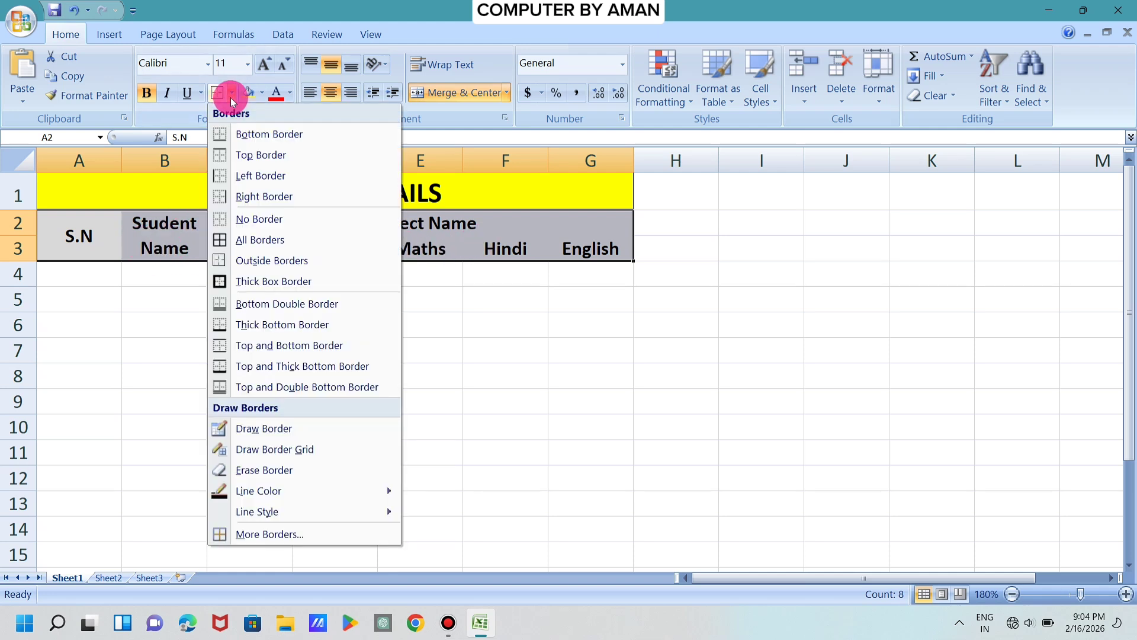
click(240, 247)
click(305, 322)
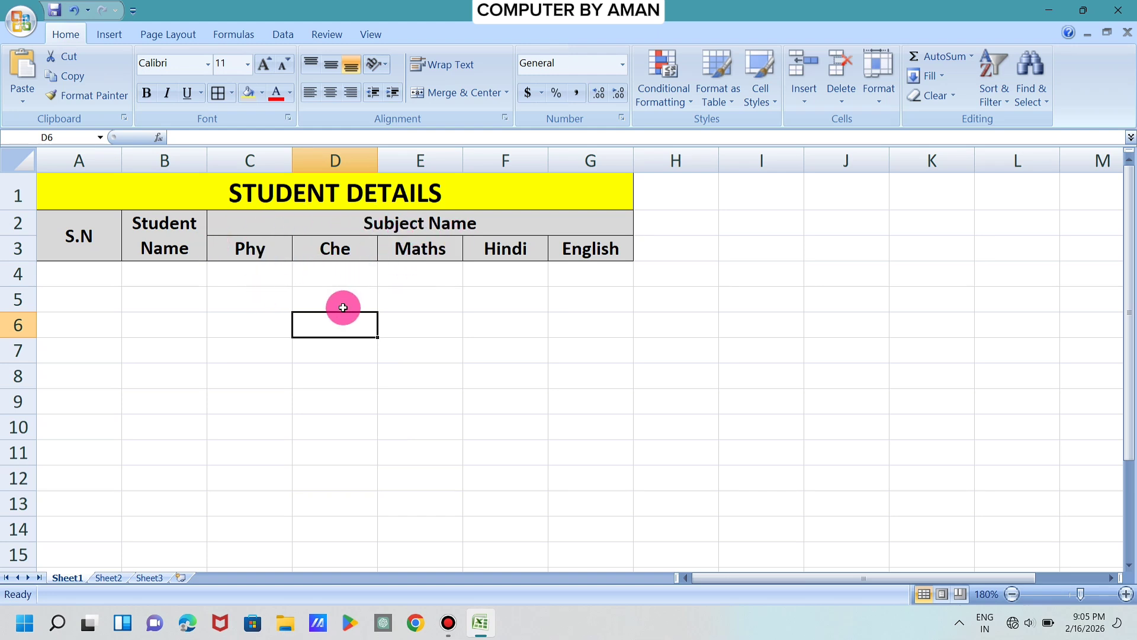
Enter the serial numbers 1 and 2 in cells A4 and A5 and fill the series down to 8 in A11
click(88, 275)
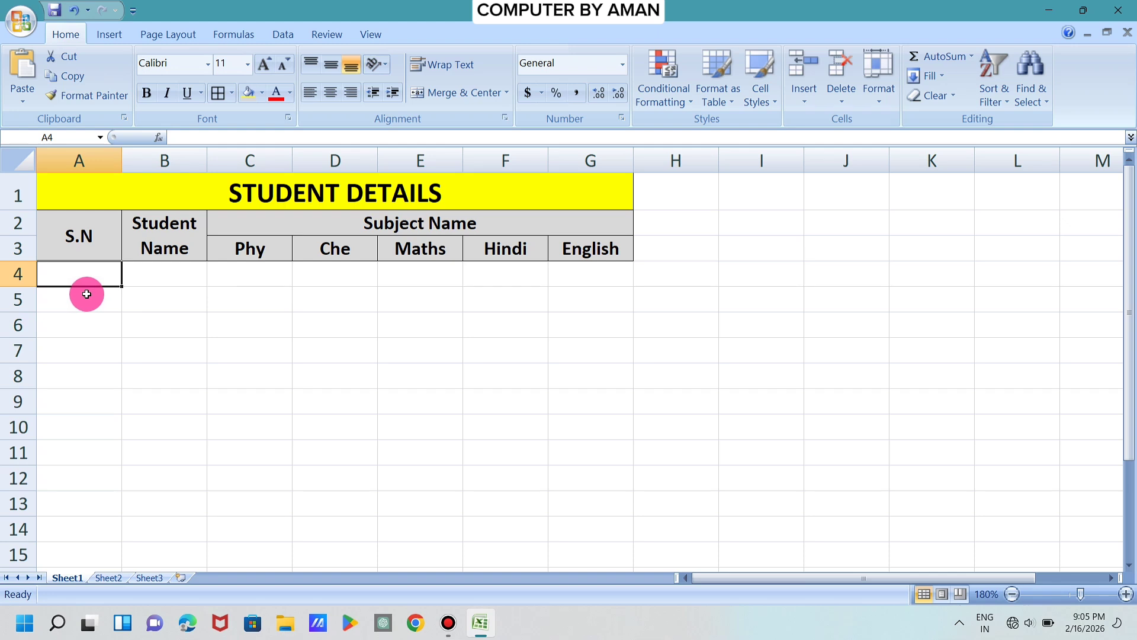
text(1)
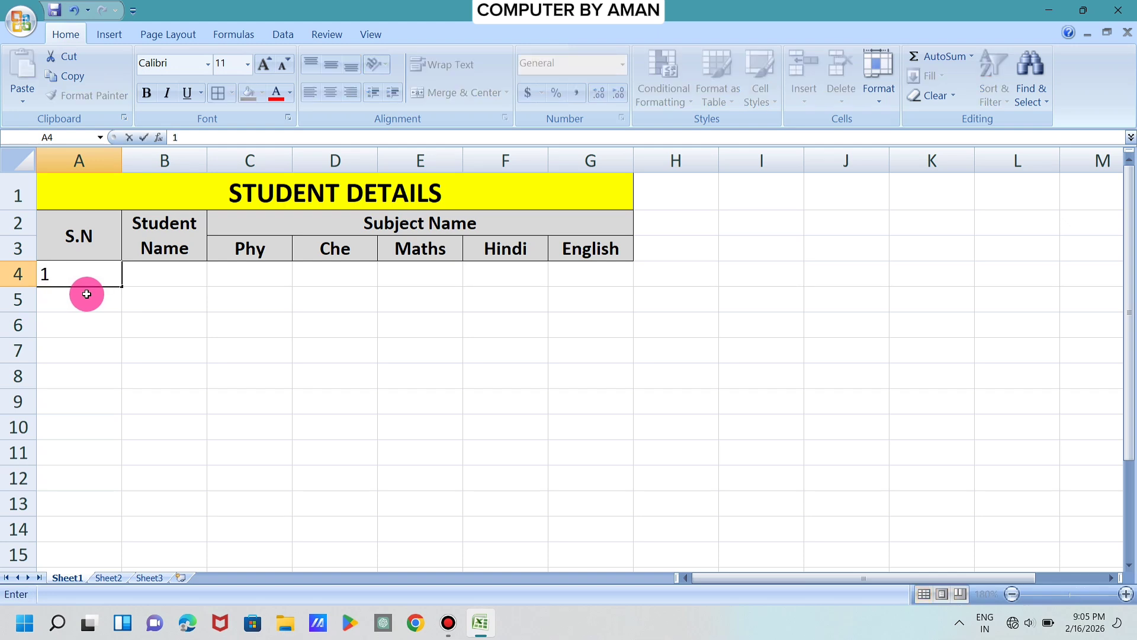
key(Return)
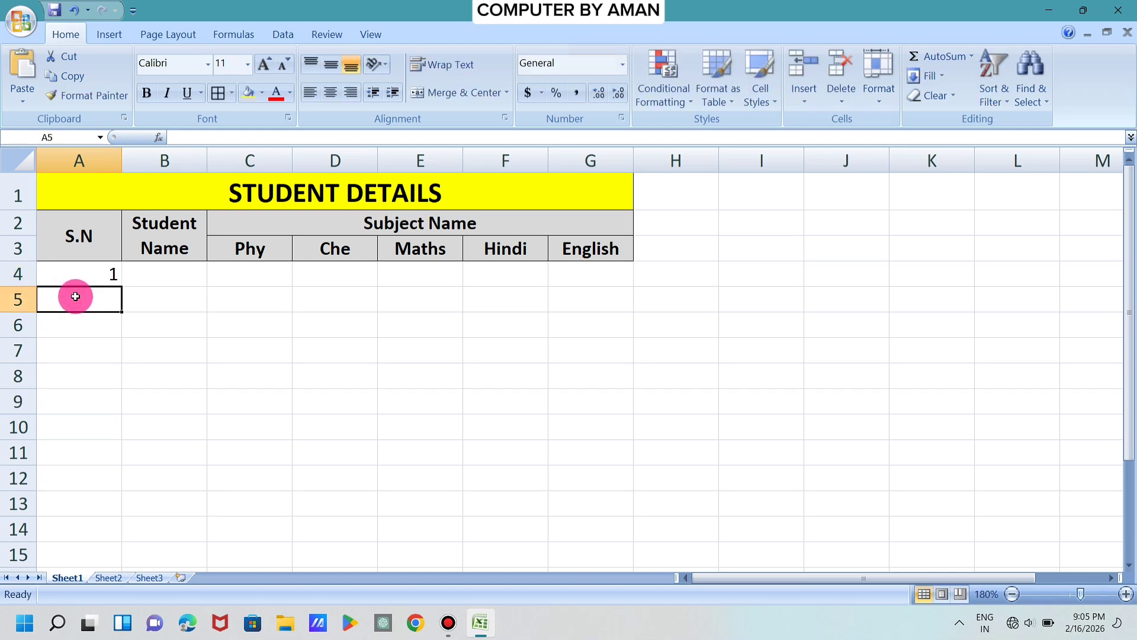
text(2)
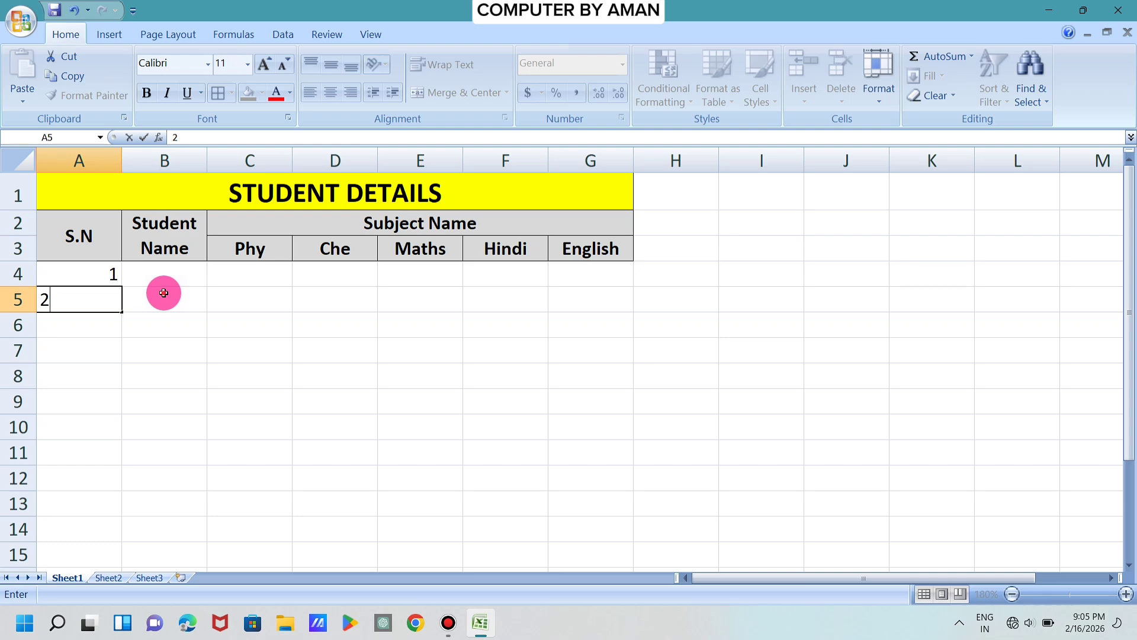
click(134, 289)
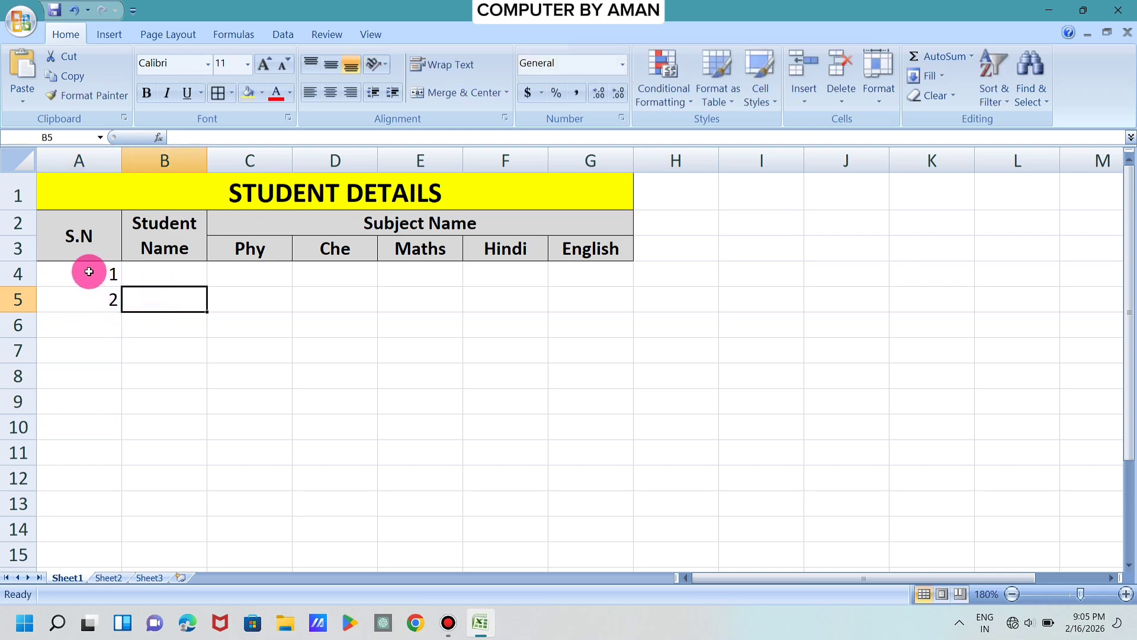
drag(89, 271, 89, 297)
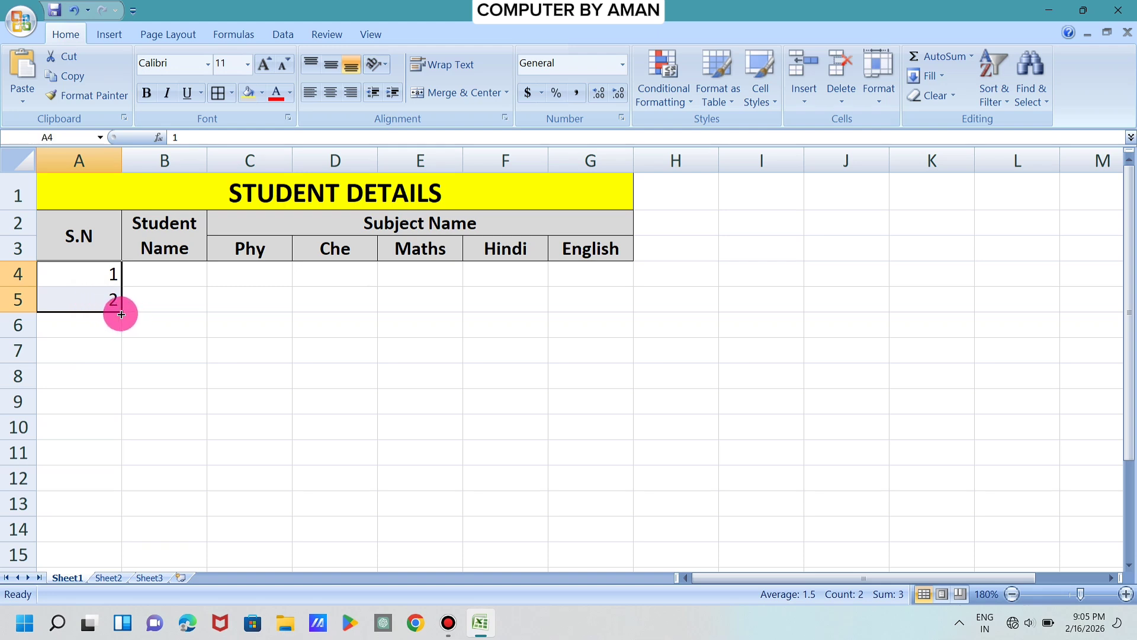
drag(121, 314, 124, 465)
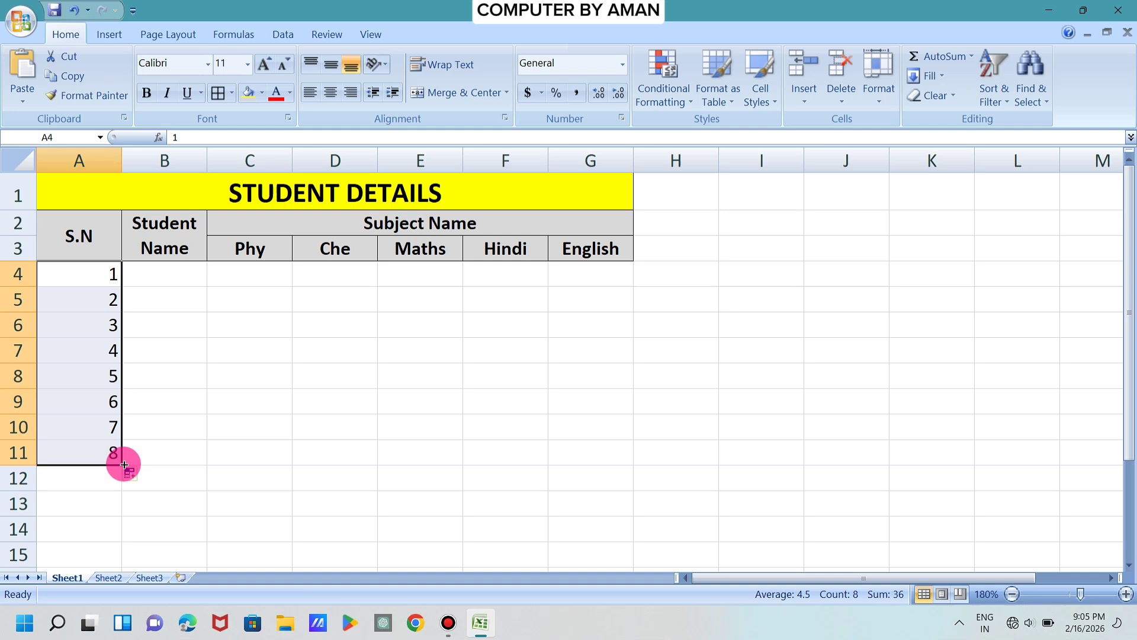
click(192, 391)
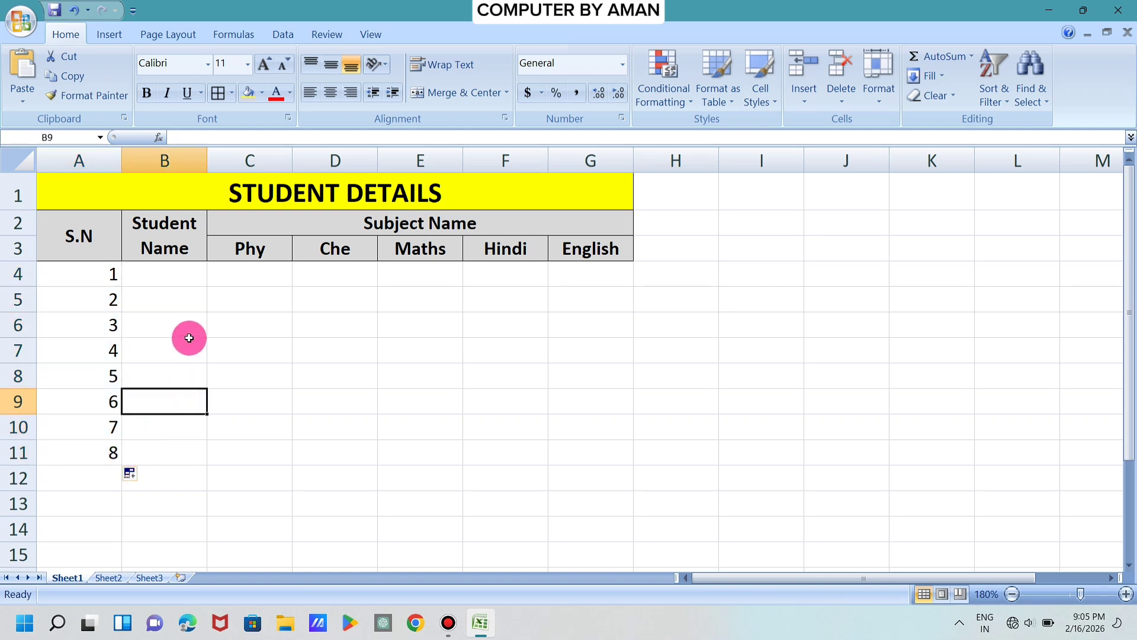
Enter the eight students' first names in cells B4:B11 under Student Name
click(161, 276)
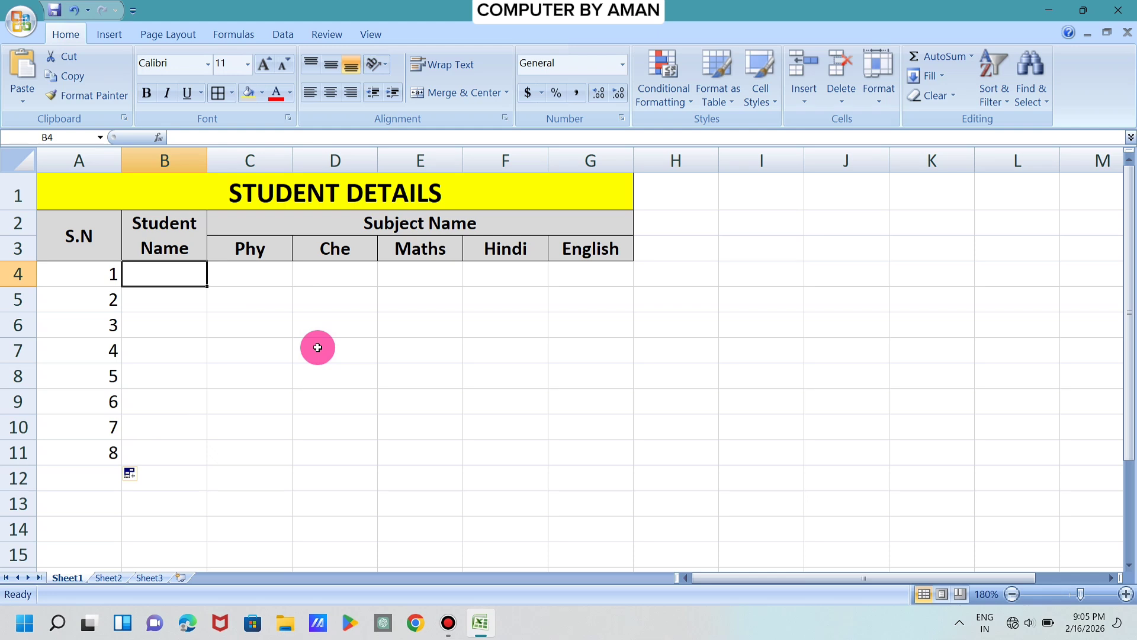
text(A)
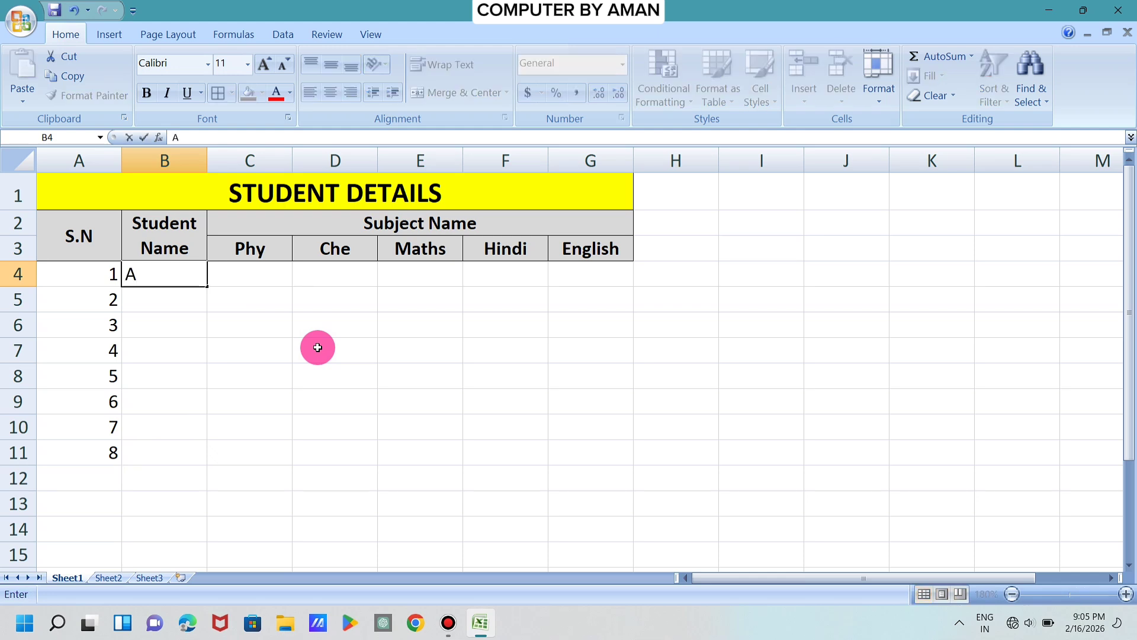
text(shish)
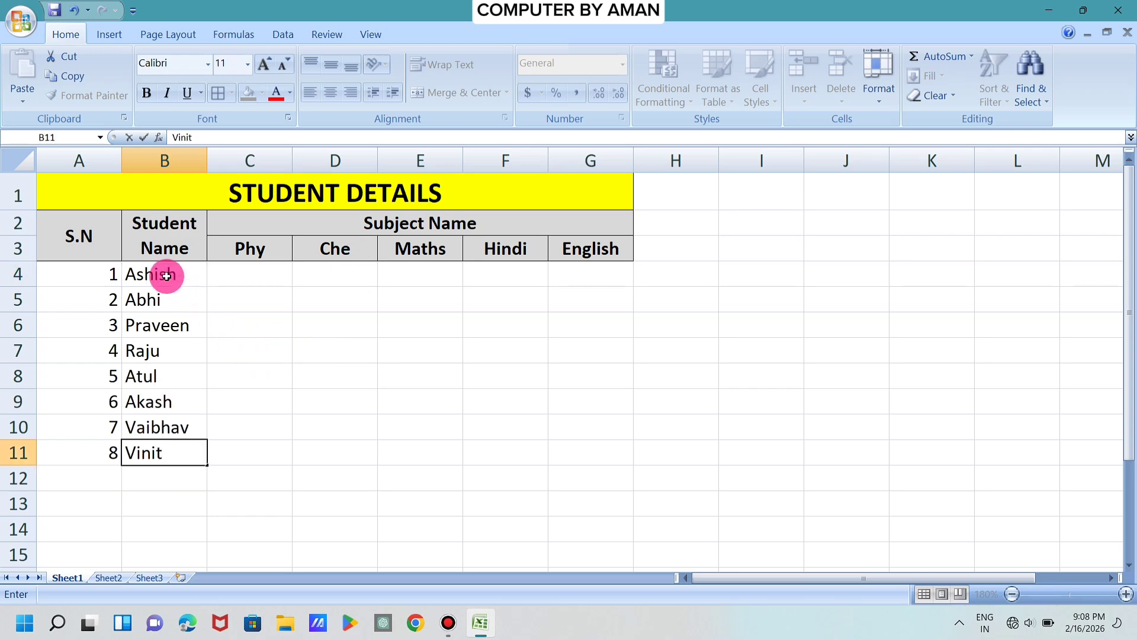
drag(162, 274, 166, 447)
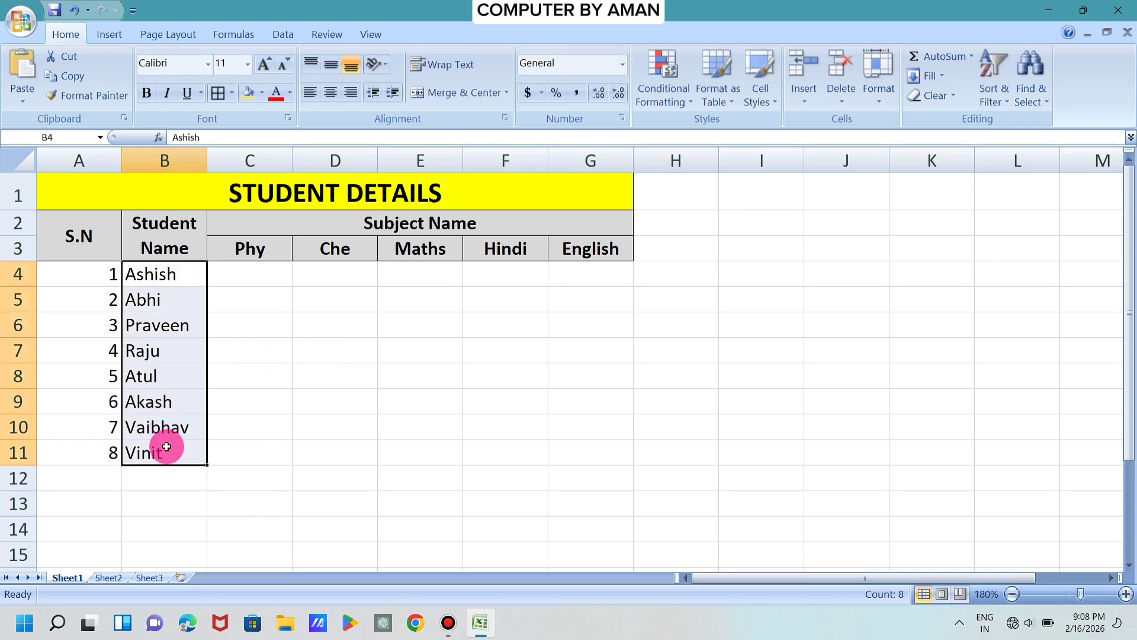
Enter the Phy marks 87, 56 and 76 in cells C4:C6 and clear them again
click(249, 279)
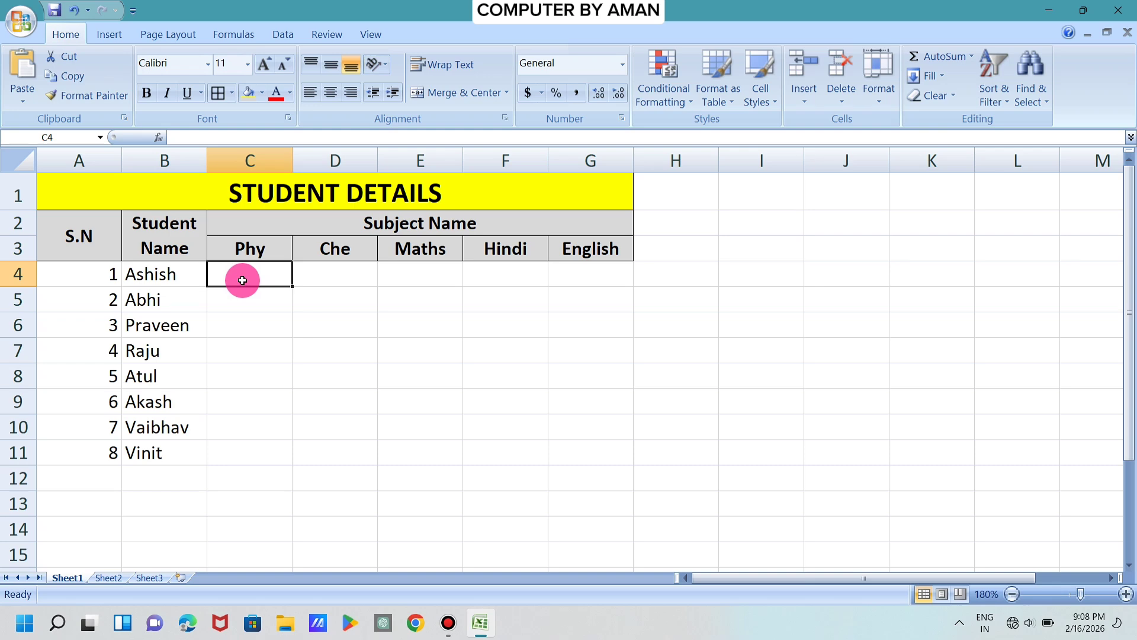
text(87)
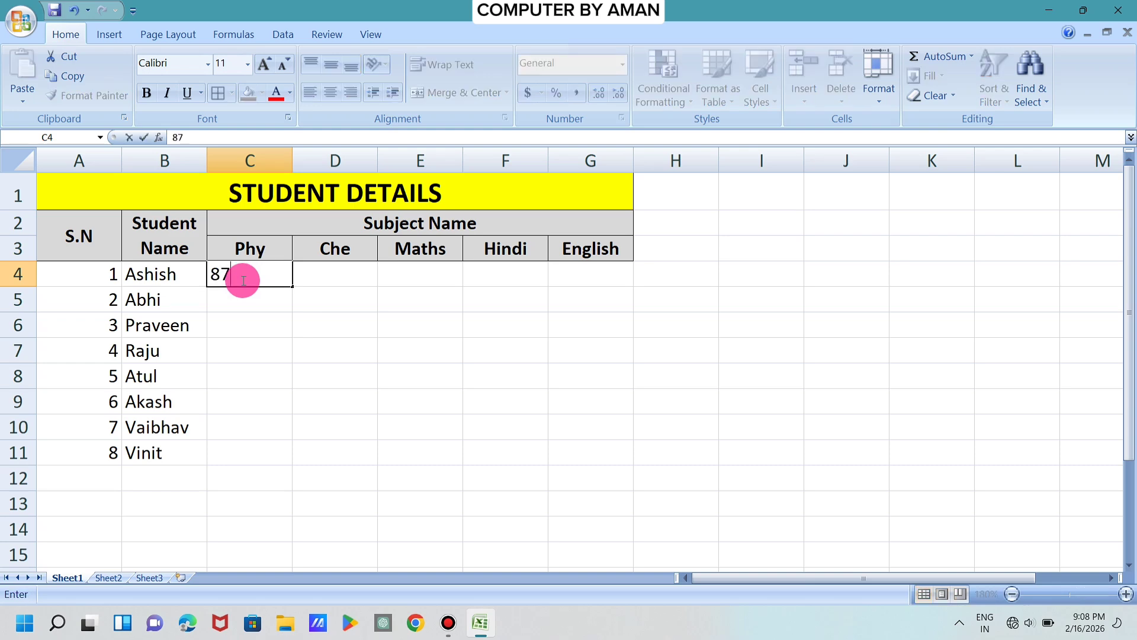
key(Return)
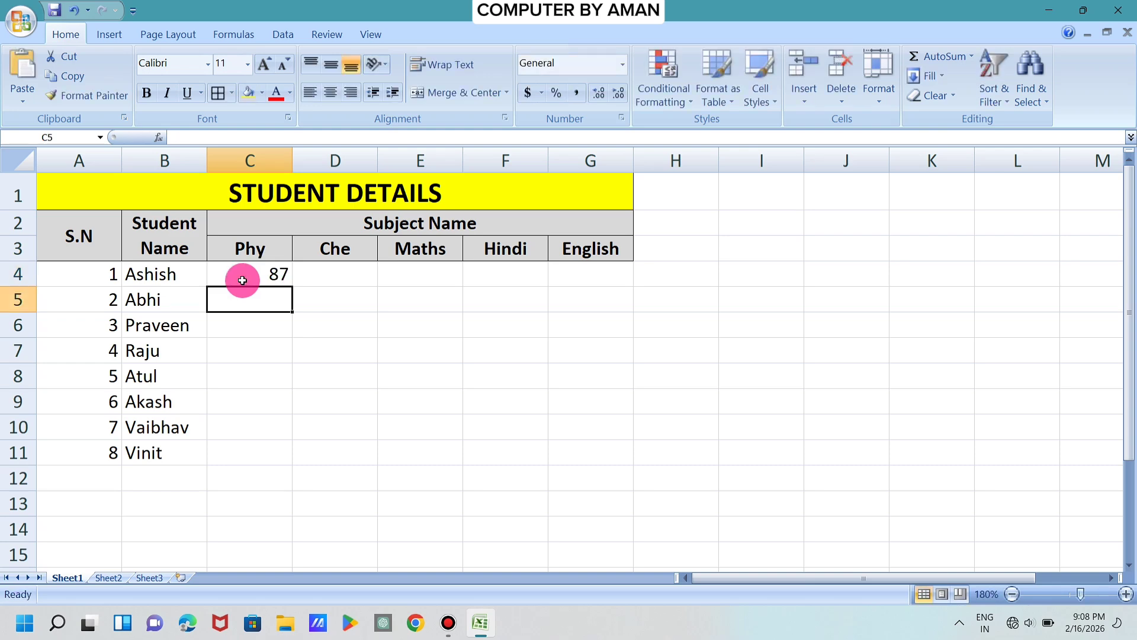
text(56)
key(Return)
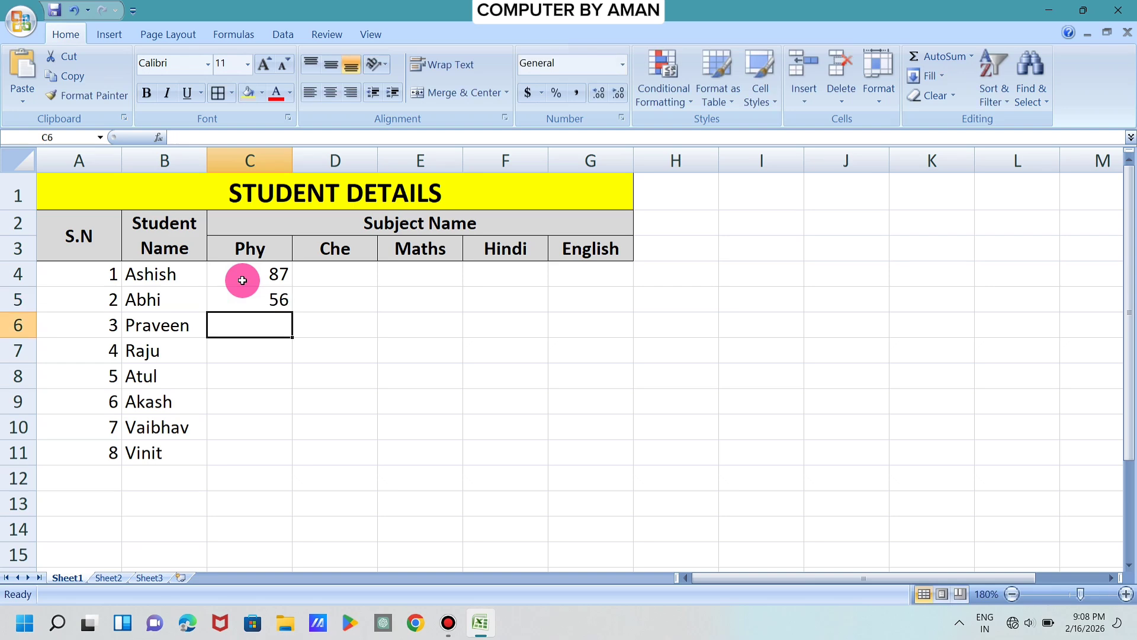
text(76)
key(Return)
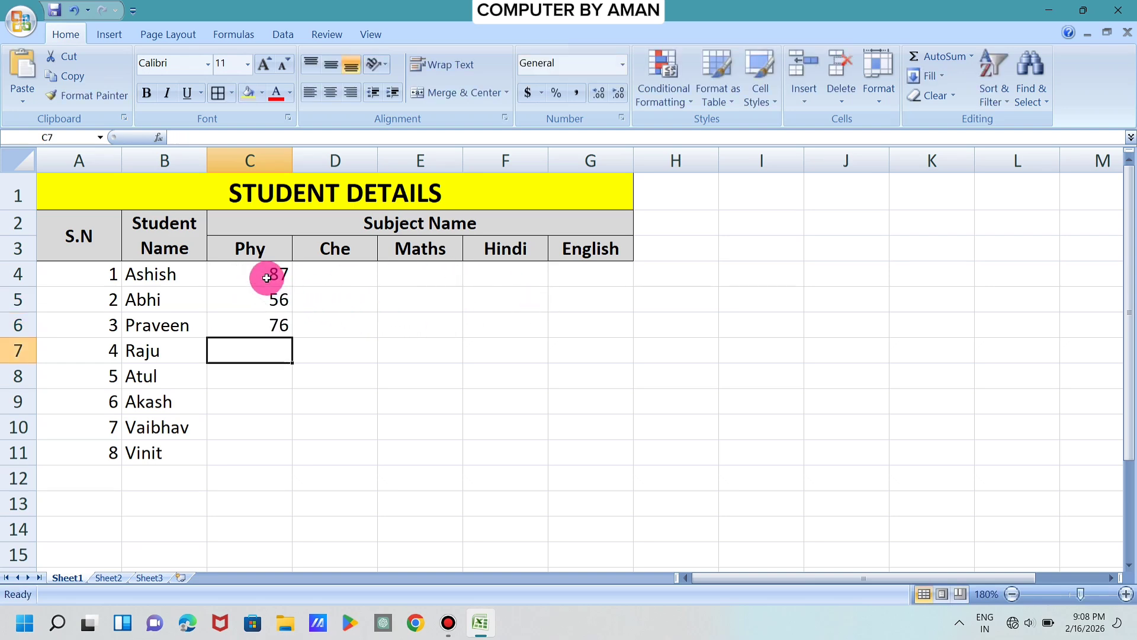
drag(267, 271, 265, 331)
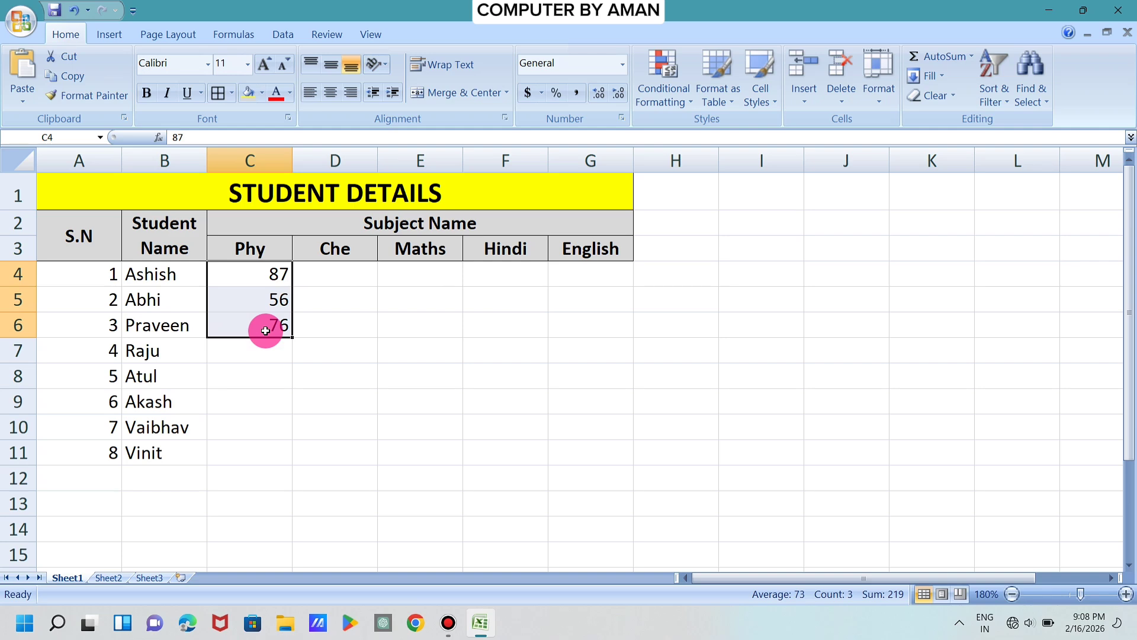
key(Delete)
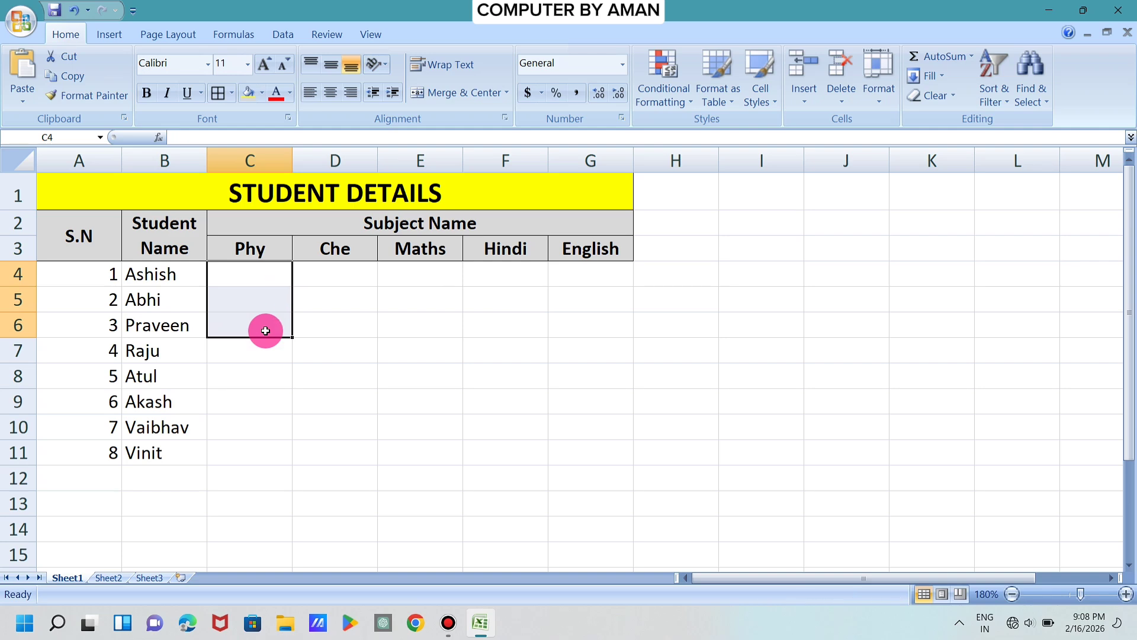
click(389, 317)
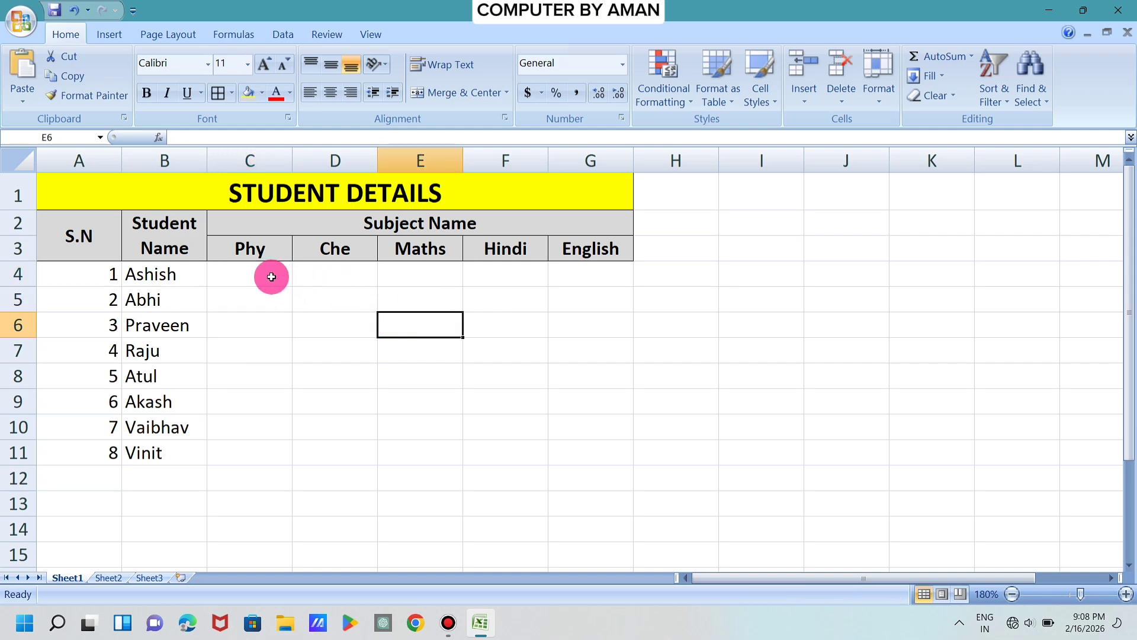
Fill the marks range C4:G11 with the formula =RANDBETWEEN(36,95), entering it in C4 and filling down and right
drag(269, 274, 559, 444)
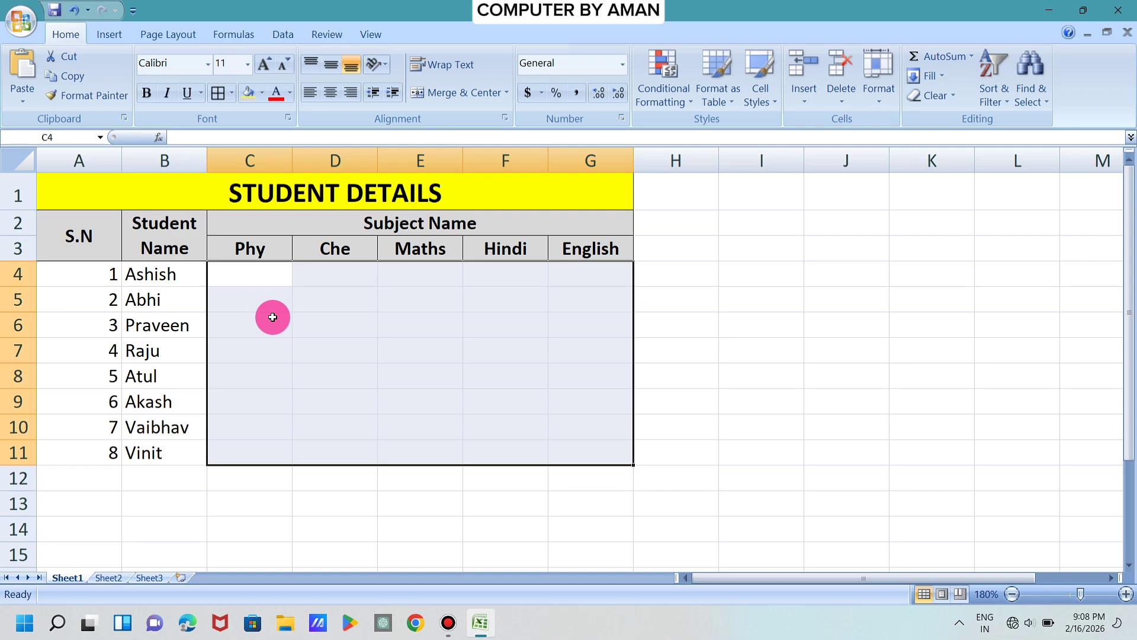
text(=)
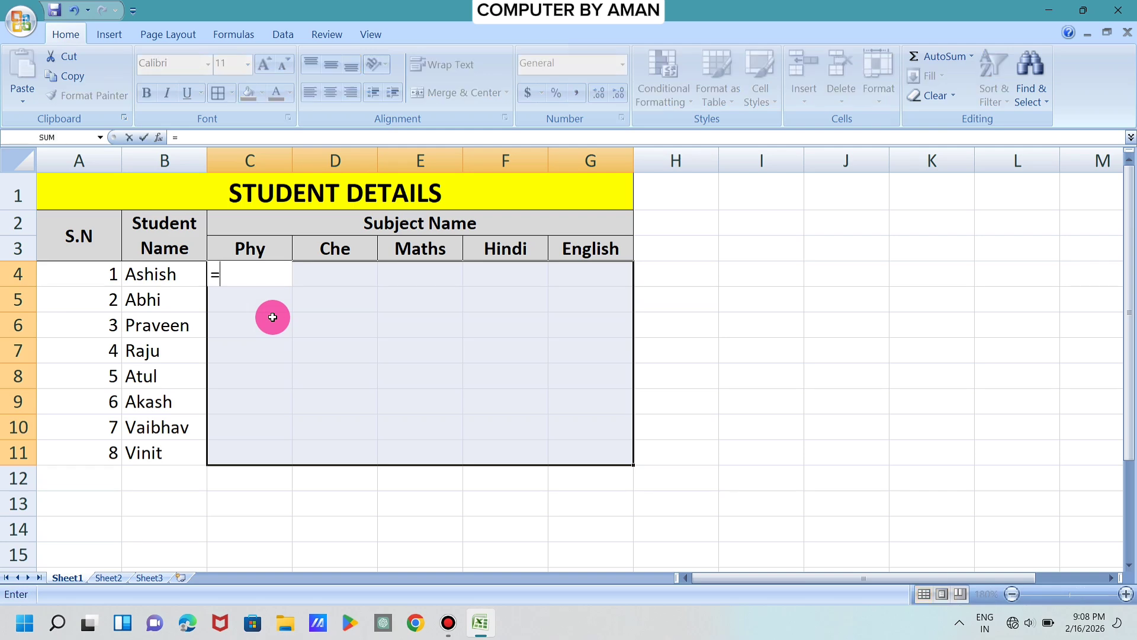
text(ra)
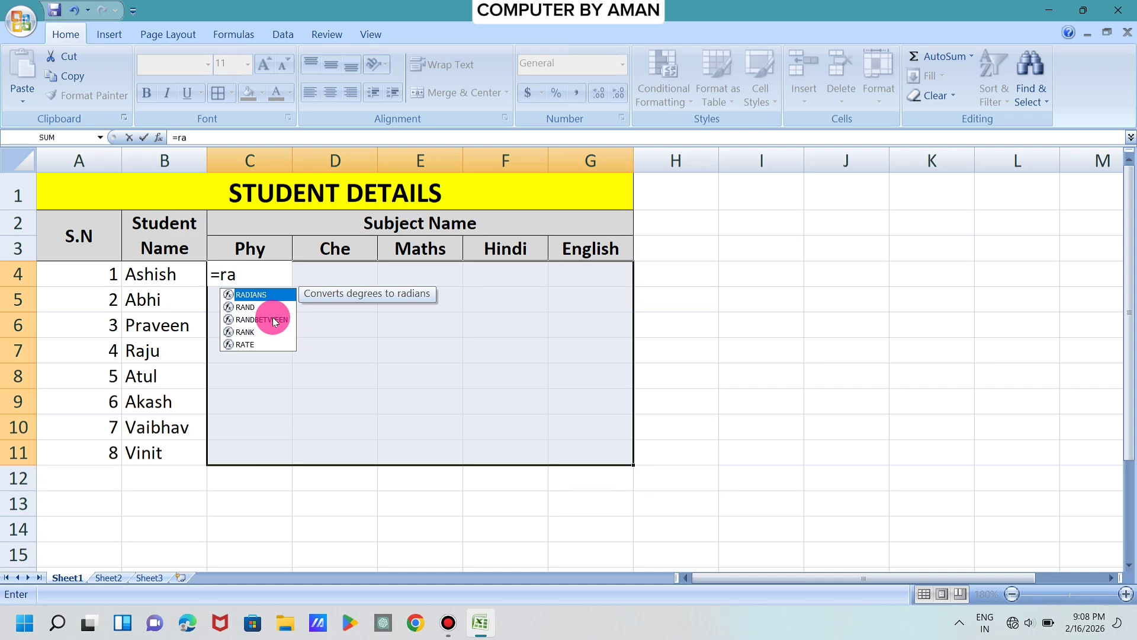
text(ndb)
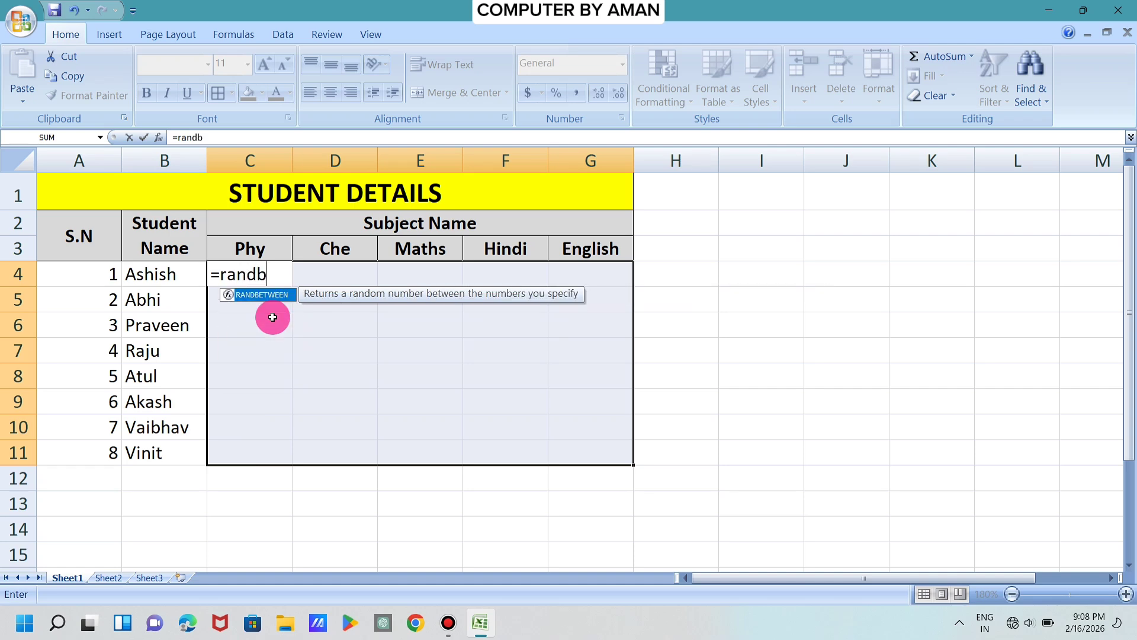
key(Tab)
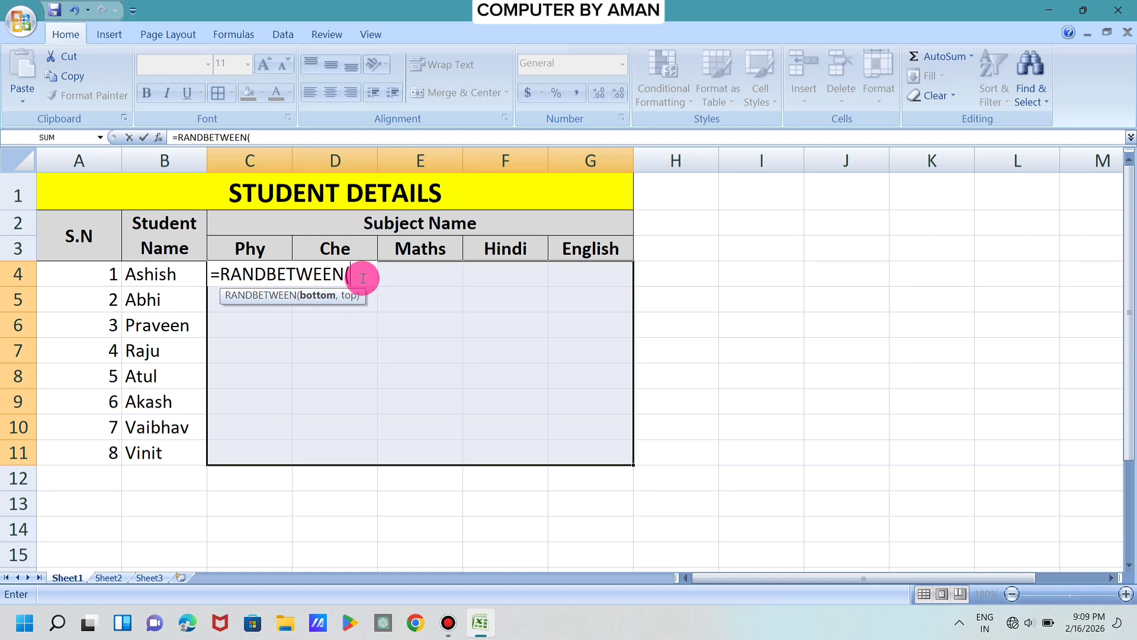
text(36)
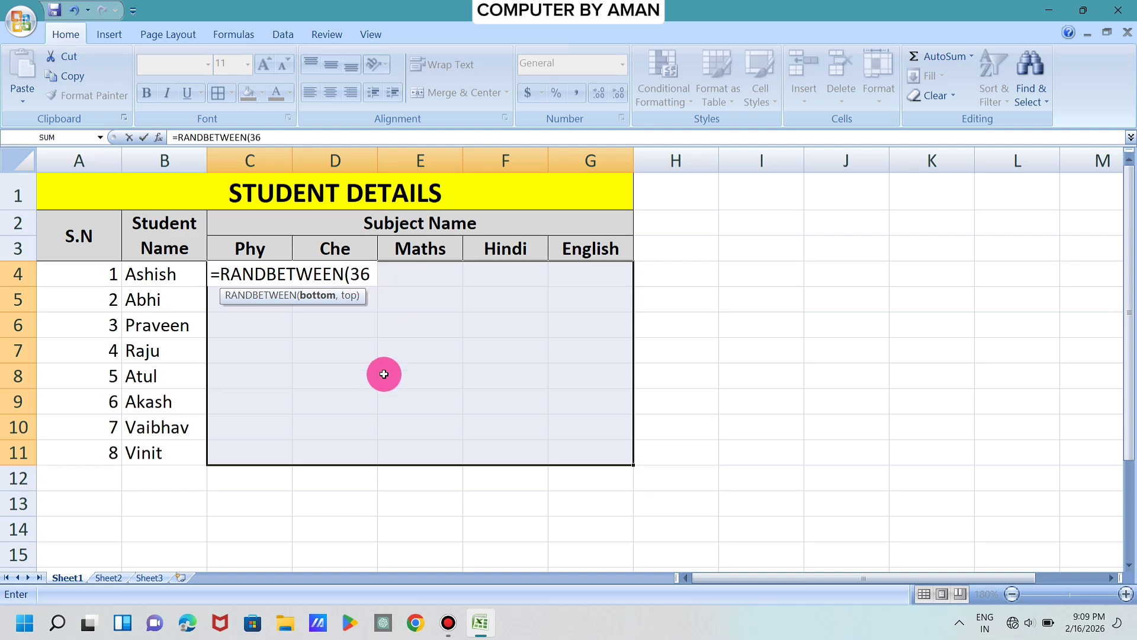
text(,)
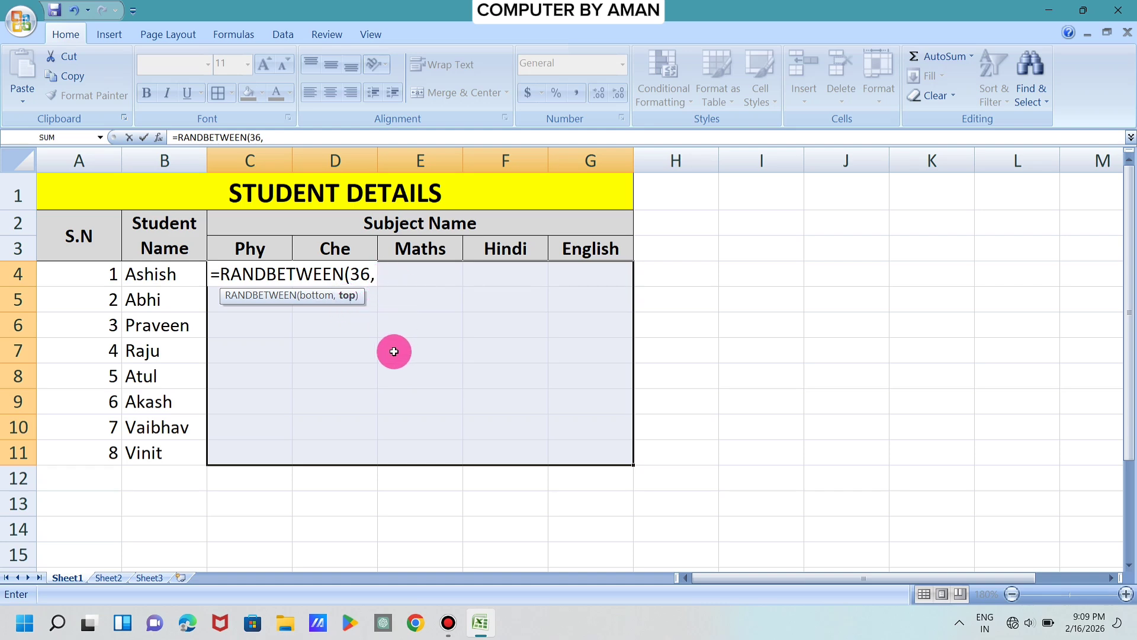
text(9)
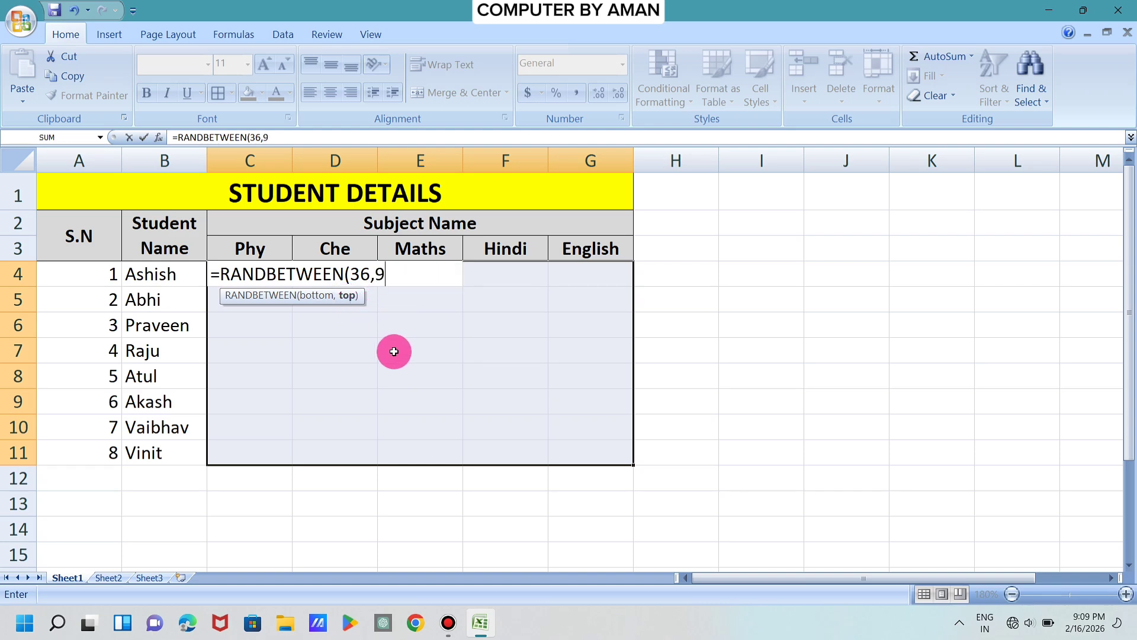
text(5)
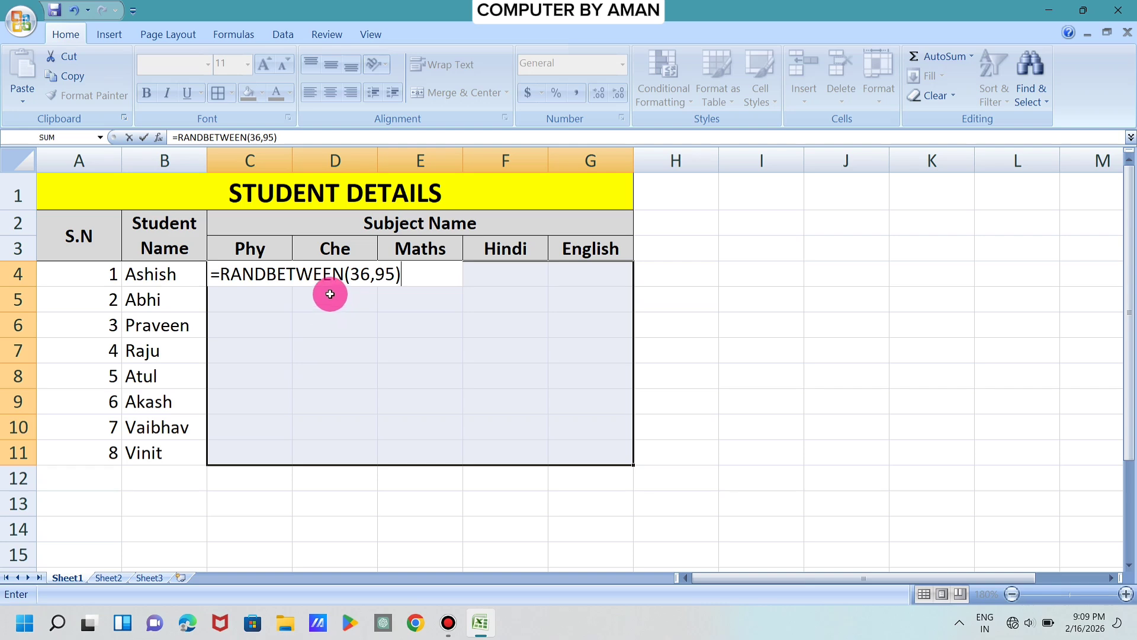
key(Return)
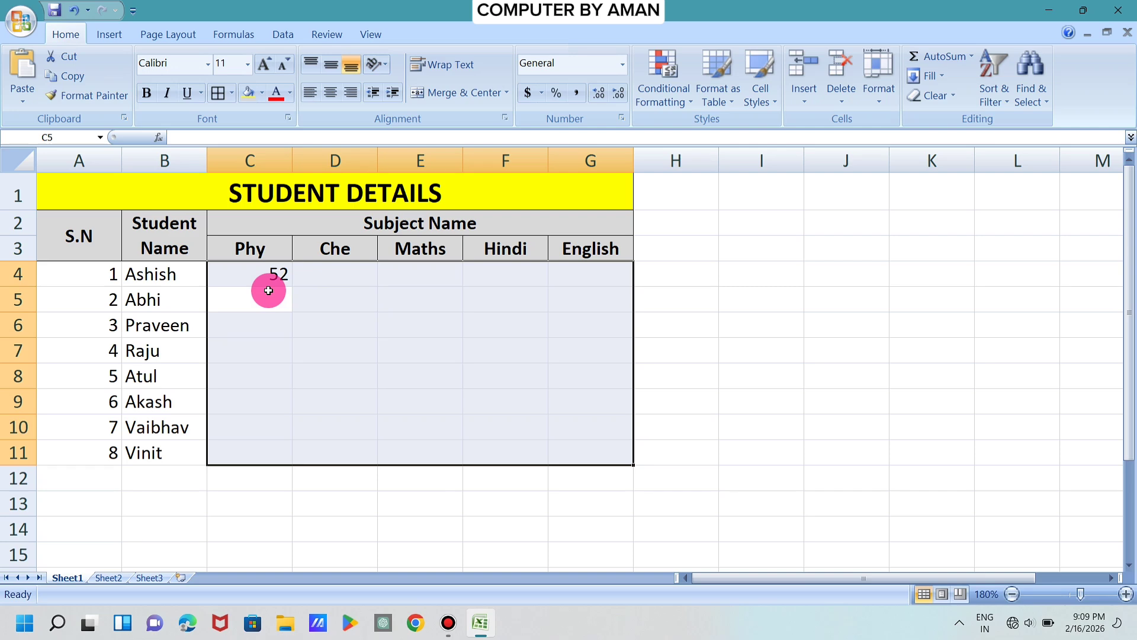
key(ctrl+d)
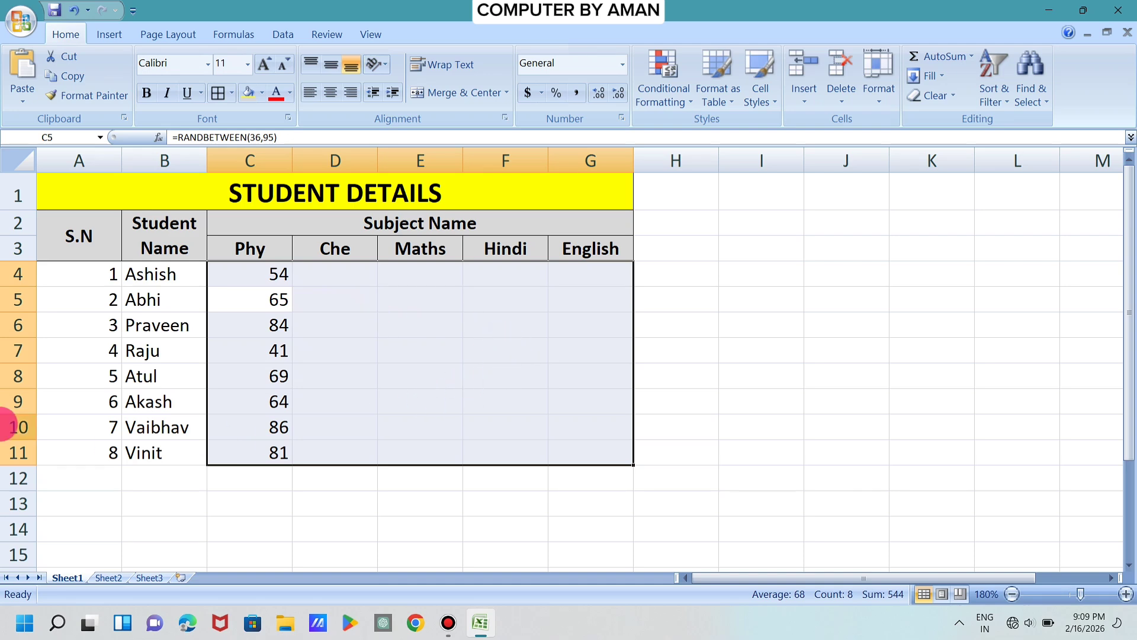
key(ctrl+r)
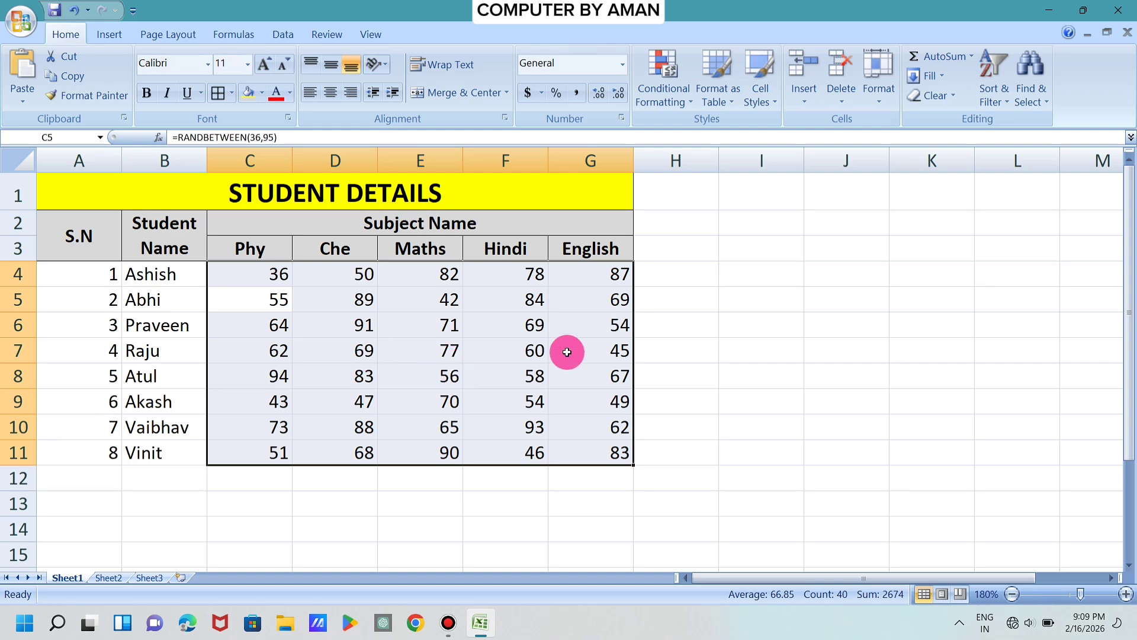
Enter the test text fgdgf in cell I3 and undo the entry
click(699, 296)
click(723, 255)
text(fgdgf)
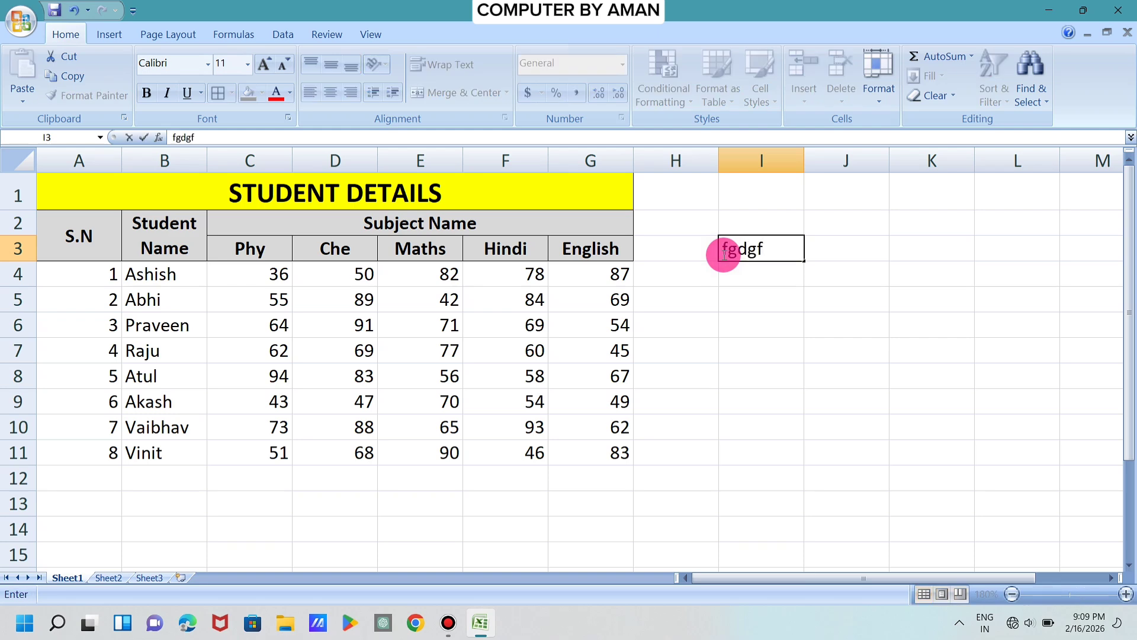
key(Return)
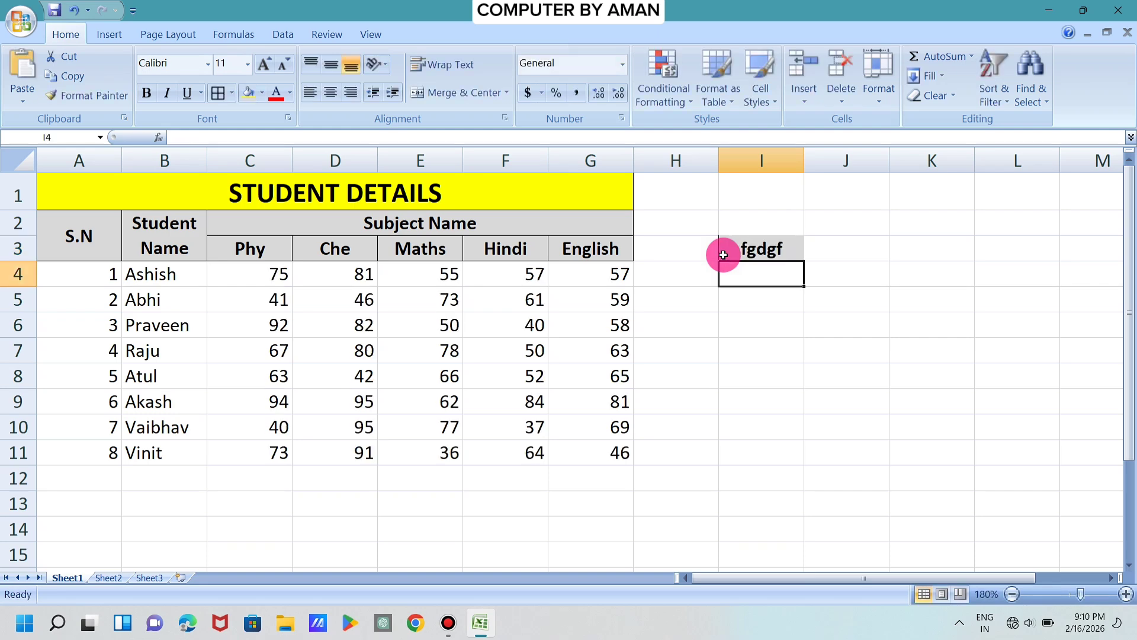
click(750, 252)
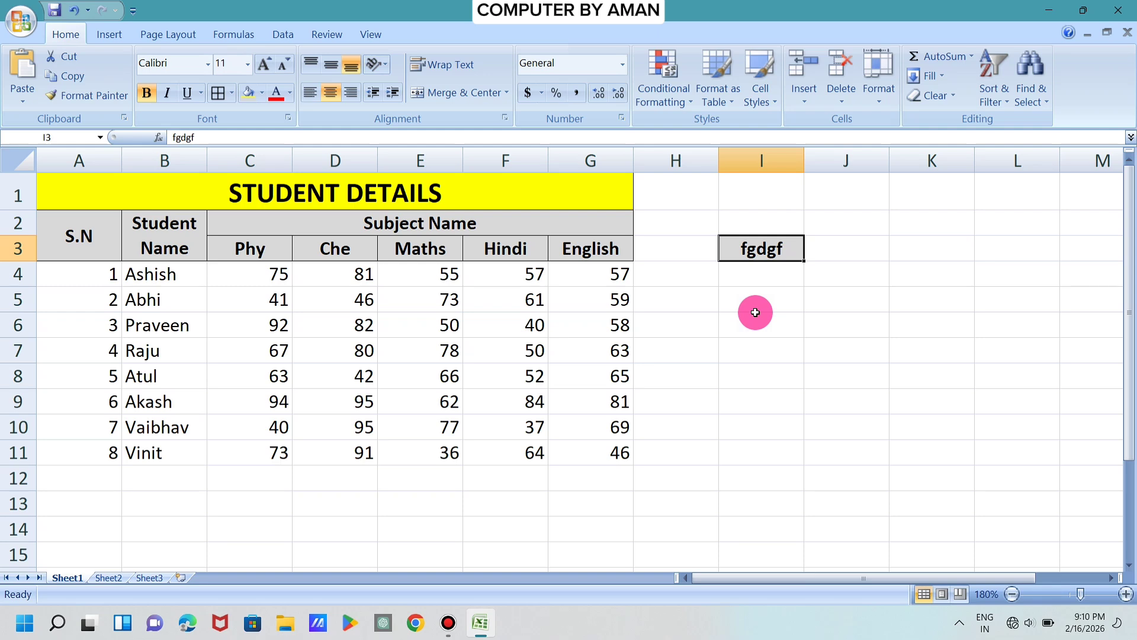
key(ctrl+z)
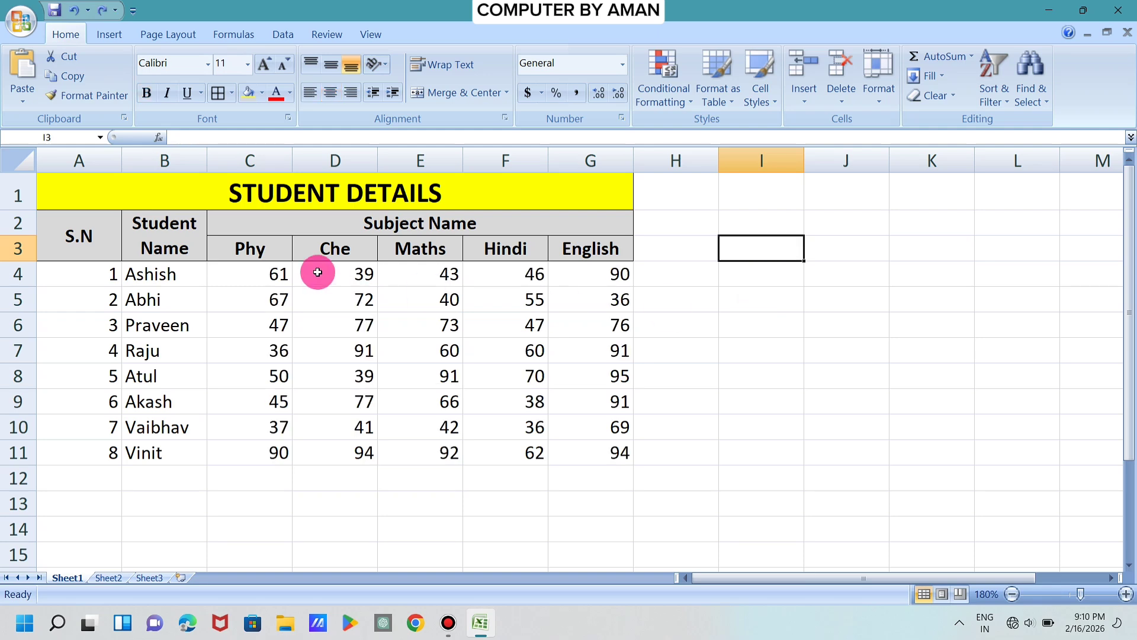
Replace the random formulas in C4:G11 with fixed numbers by copying the range and pasting only its values in place
drag(274, 272, 588, 450)
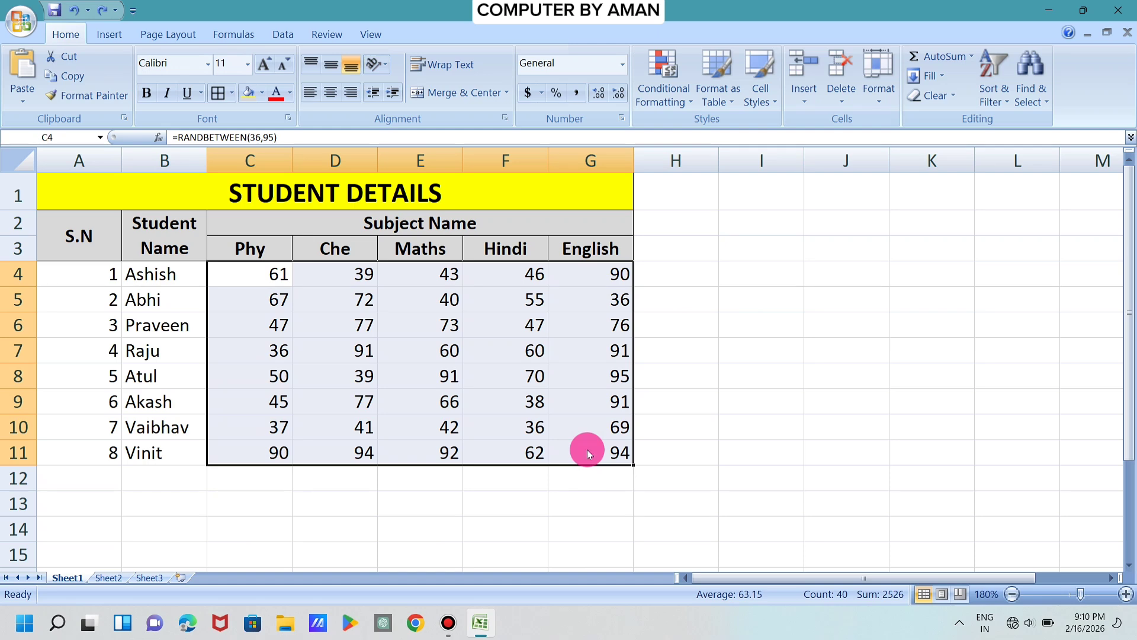
key(ctrl+c)
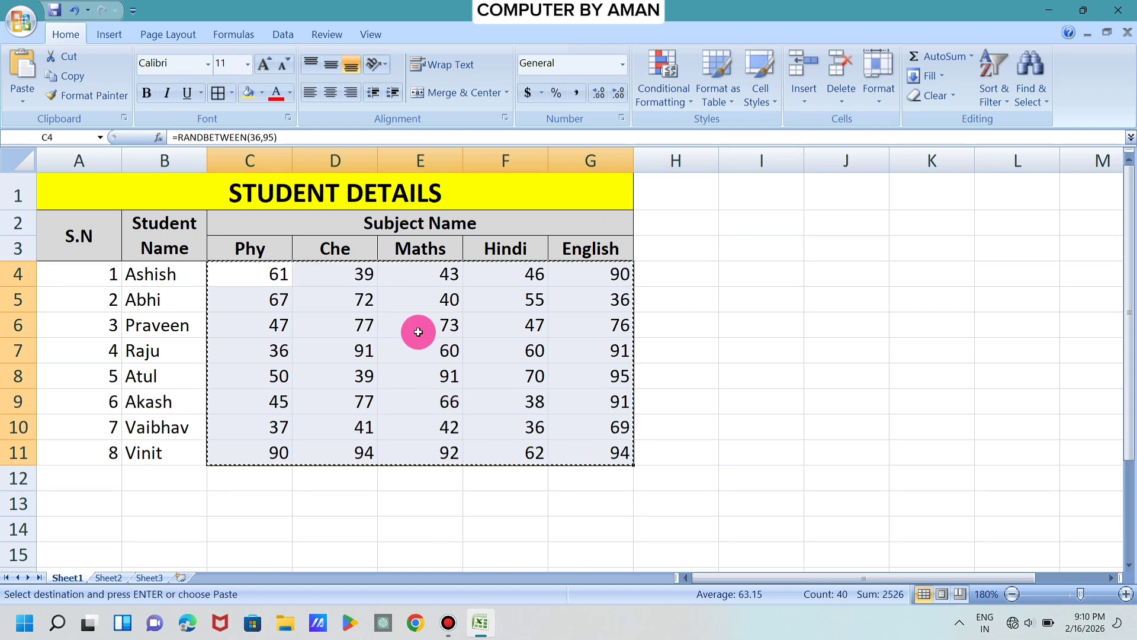
right_click(419, 339)
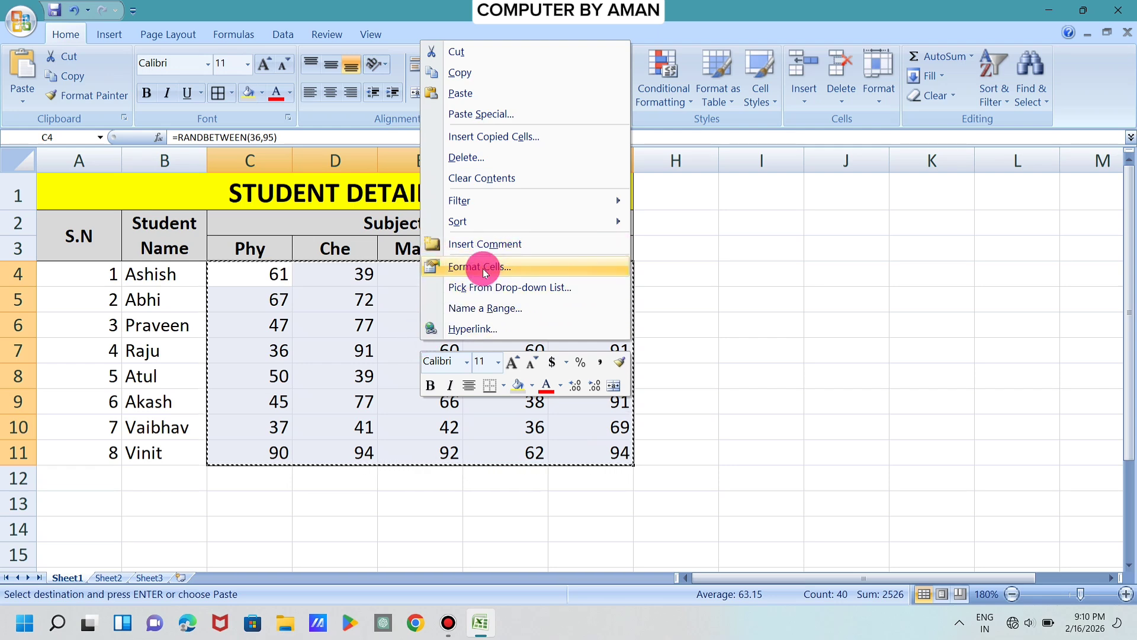
click(479, 112)
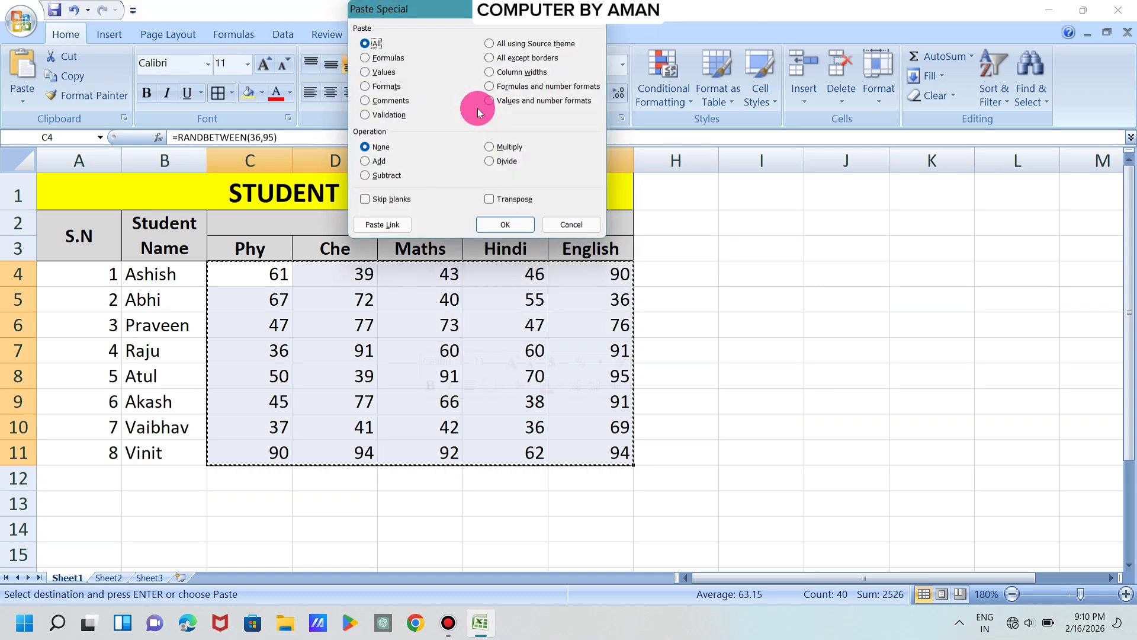
click(380, 71)
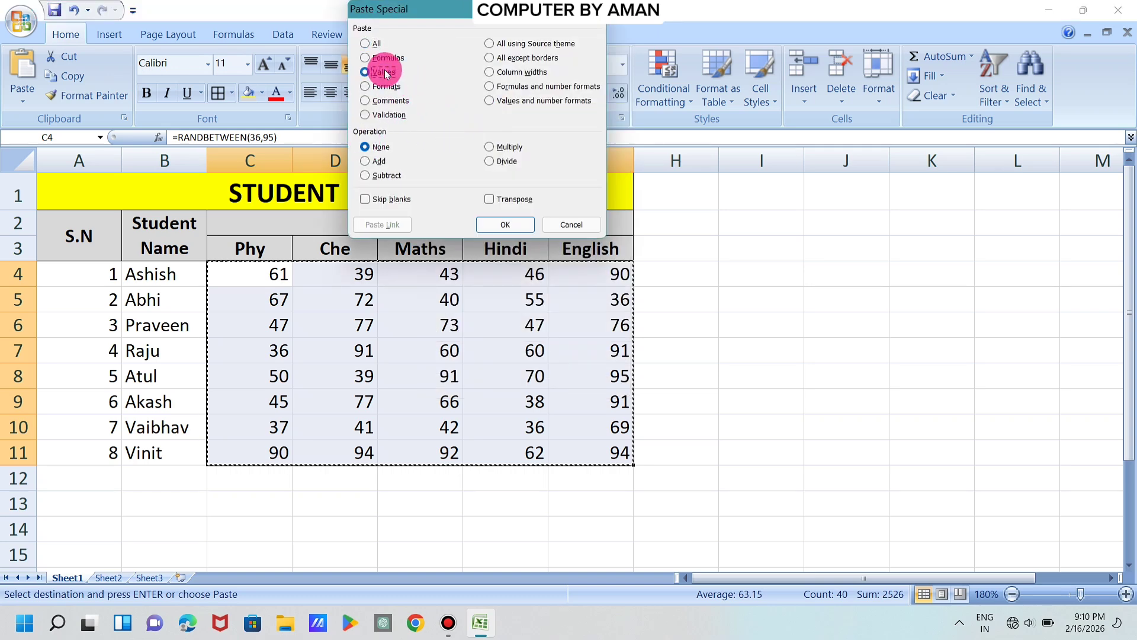
click(492, 224)
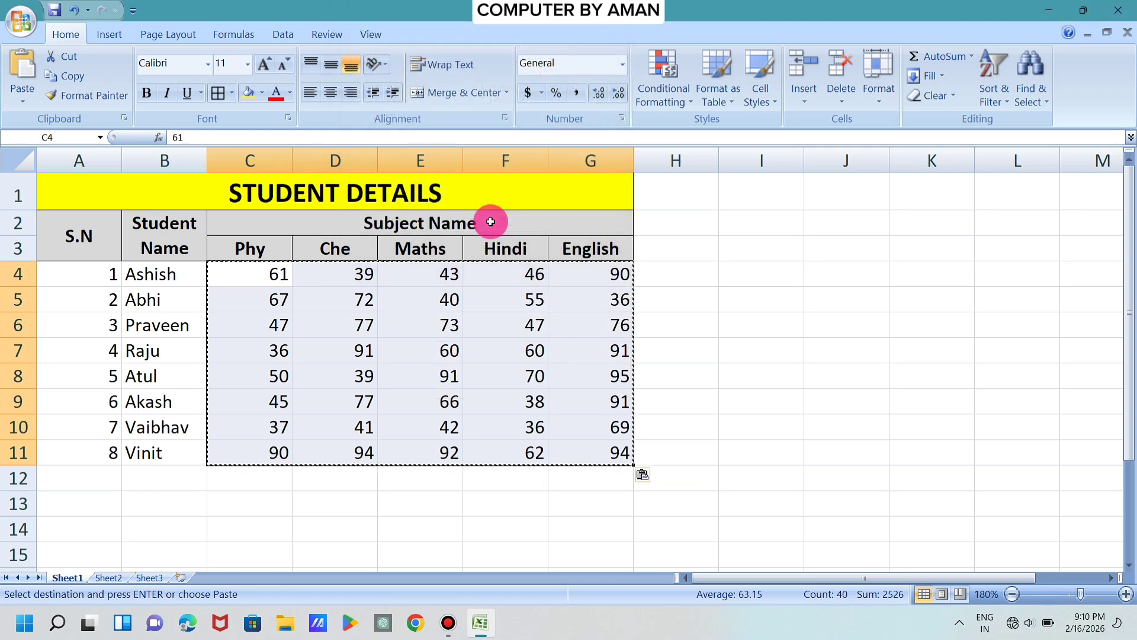
Enter the test text hgch in cell I5 and delete it again
click(728, 289)
text(hgch)
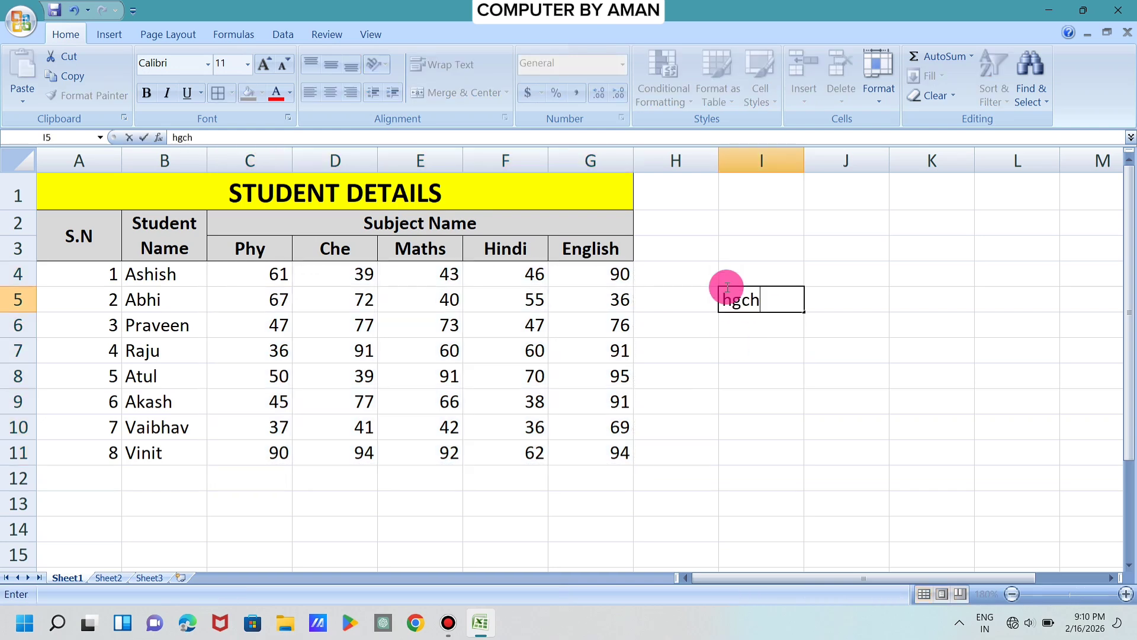
key(Return)
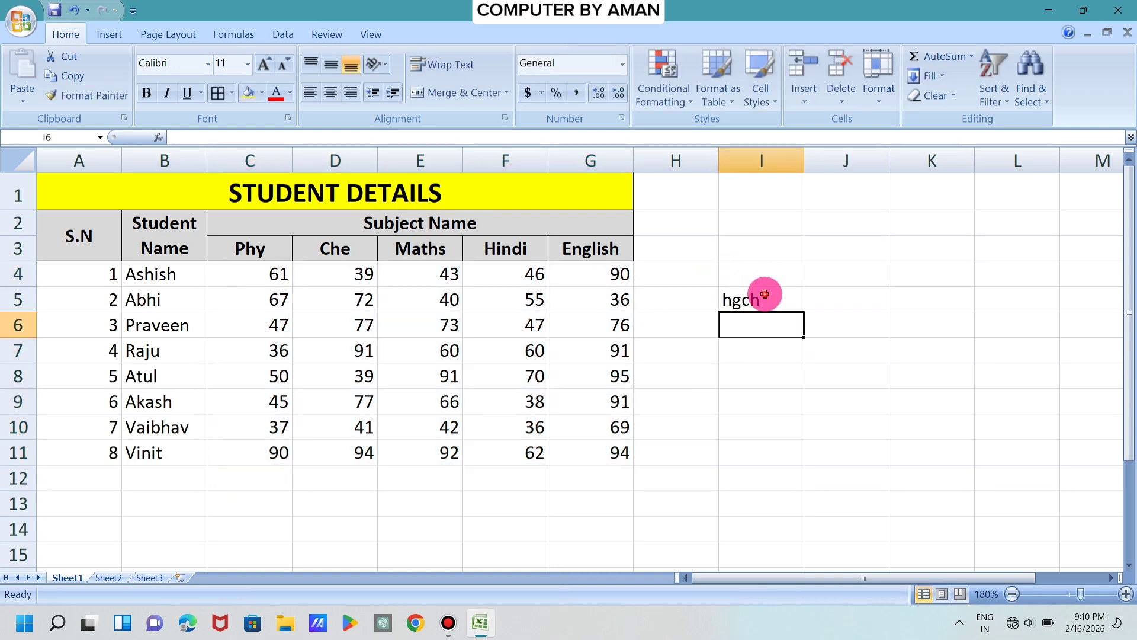
click(765, 295)
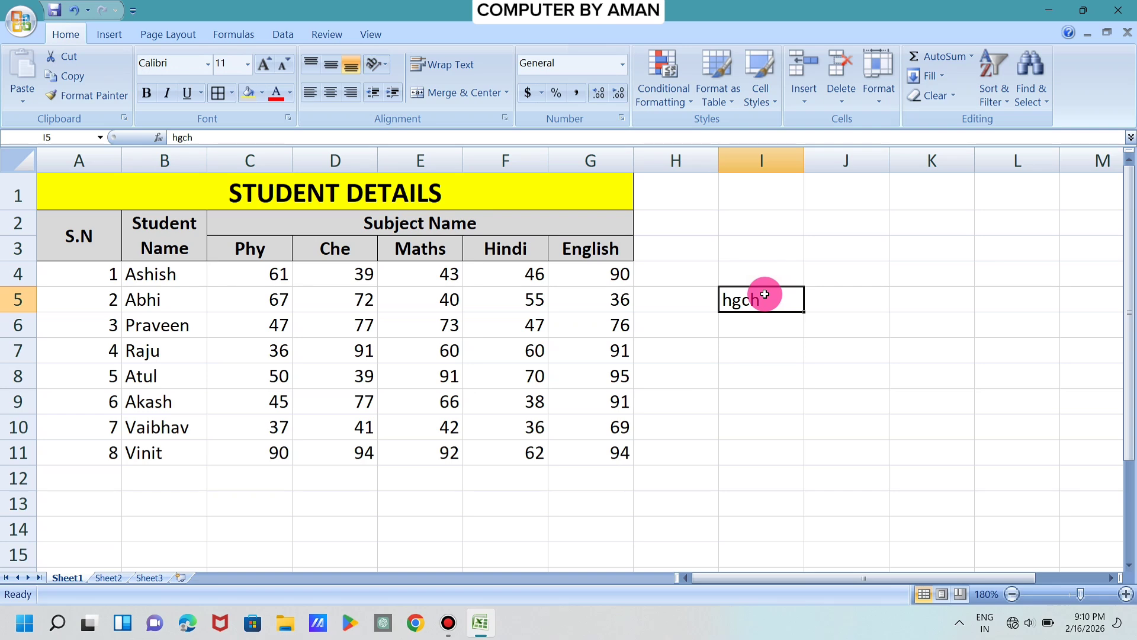
key(Delete)
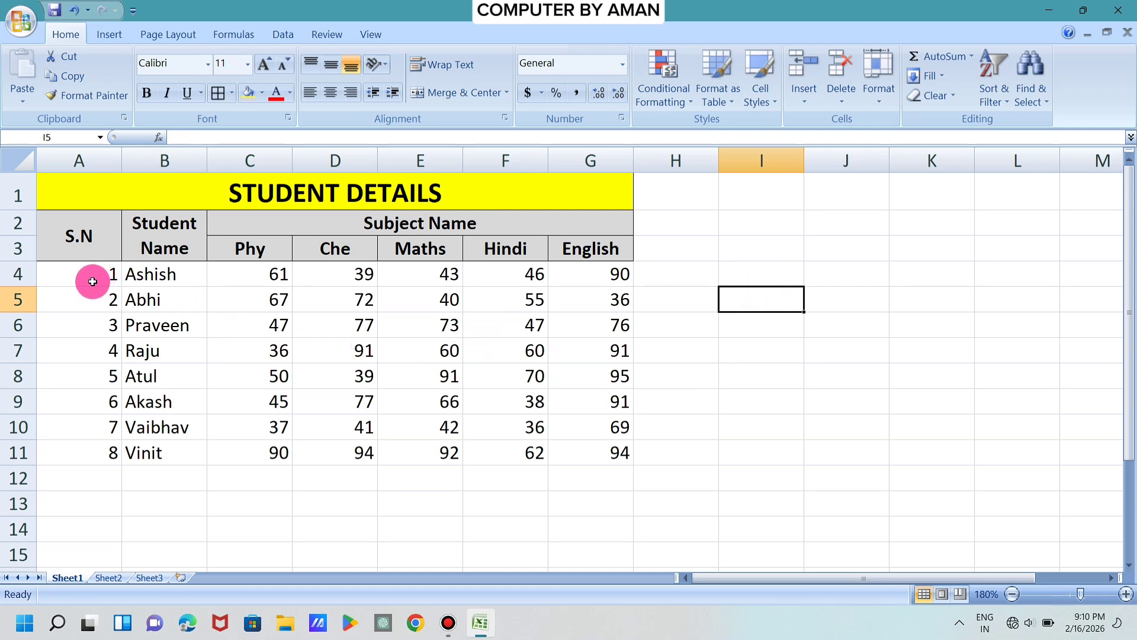
Apply all borders to the student data cells A4:G11
drag(87, 274, 570, 444)
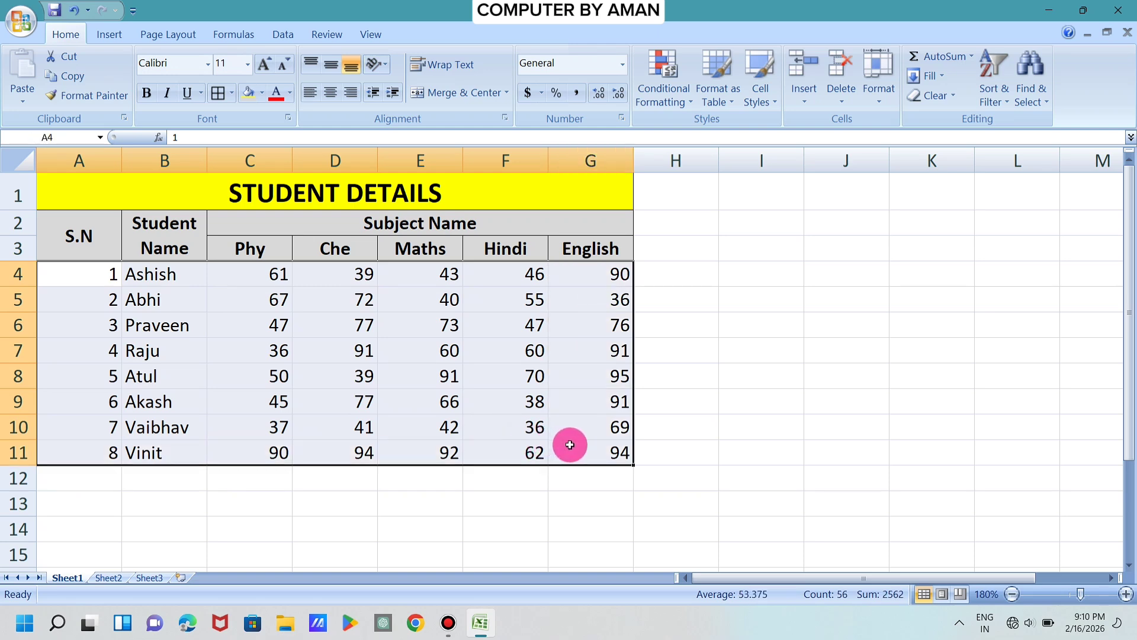
click(218, 98)
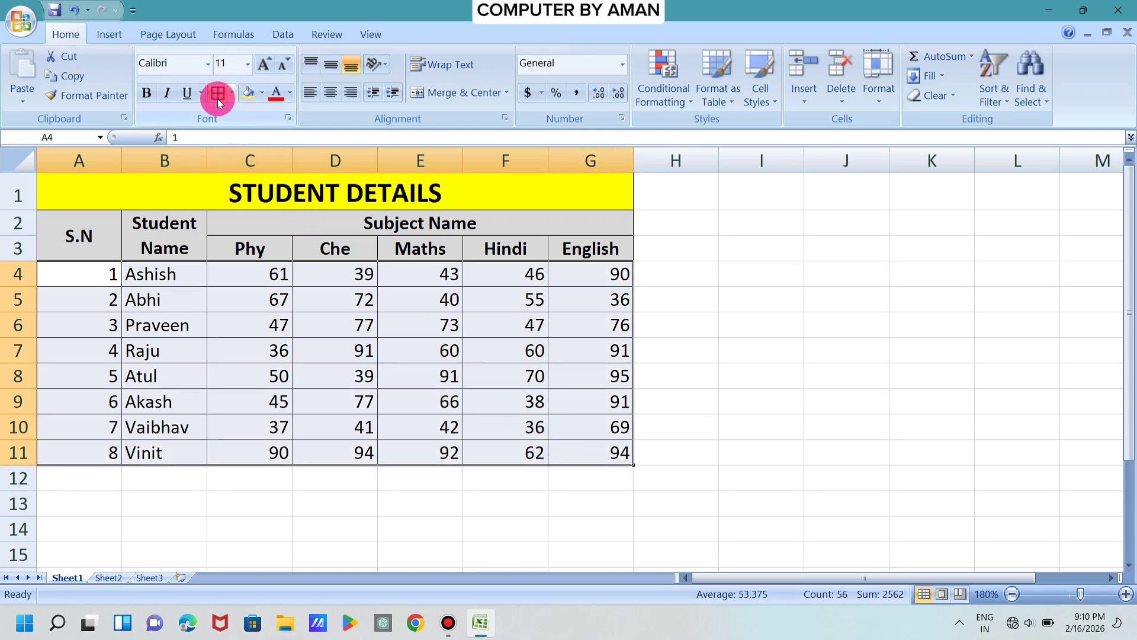
click(812, 368)
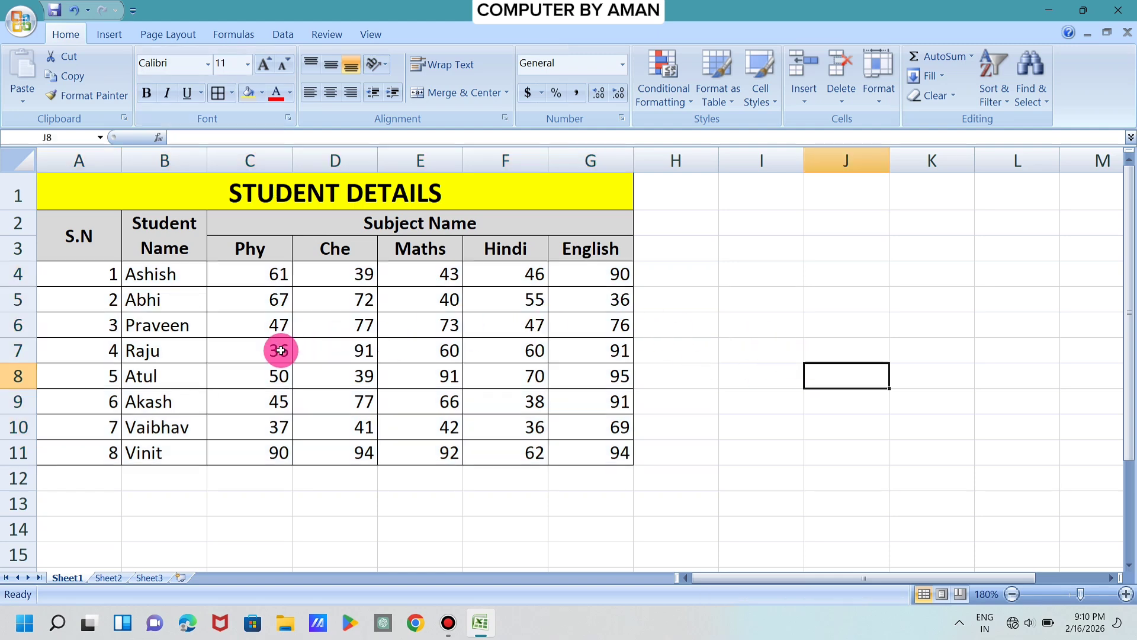